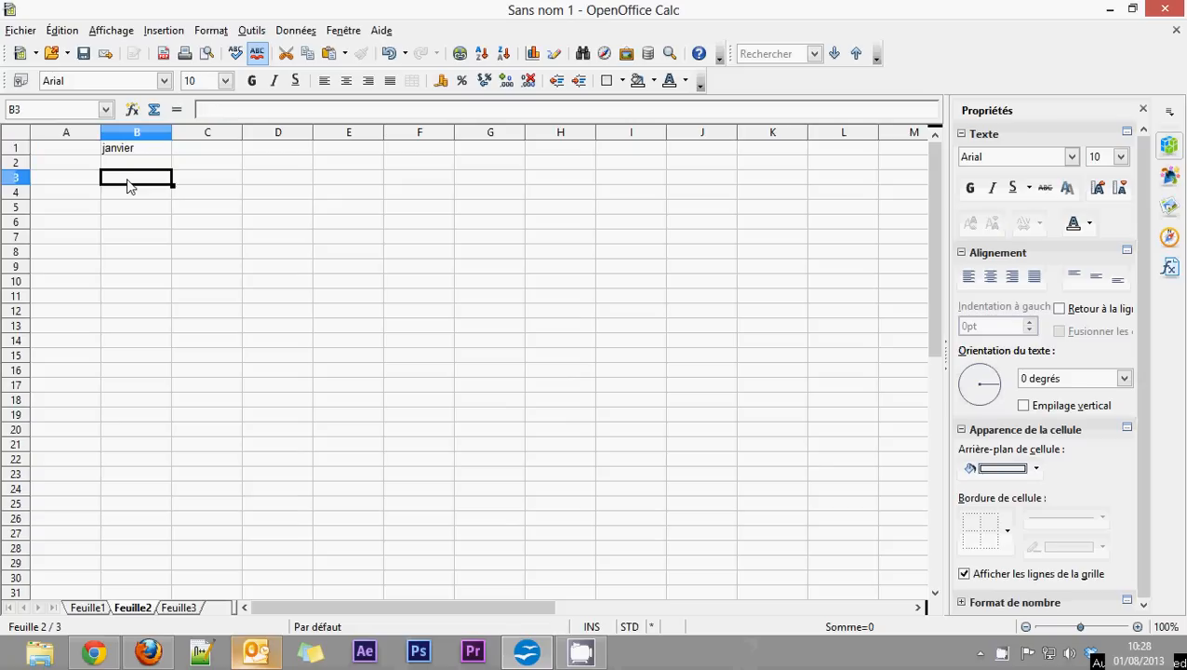
Extend the month series from janvier in B1 across row 1 through décembre in M1
click(138, 150)
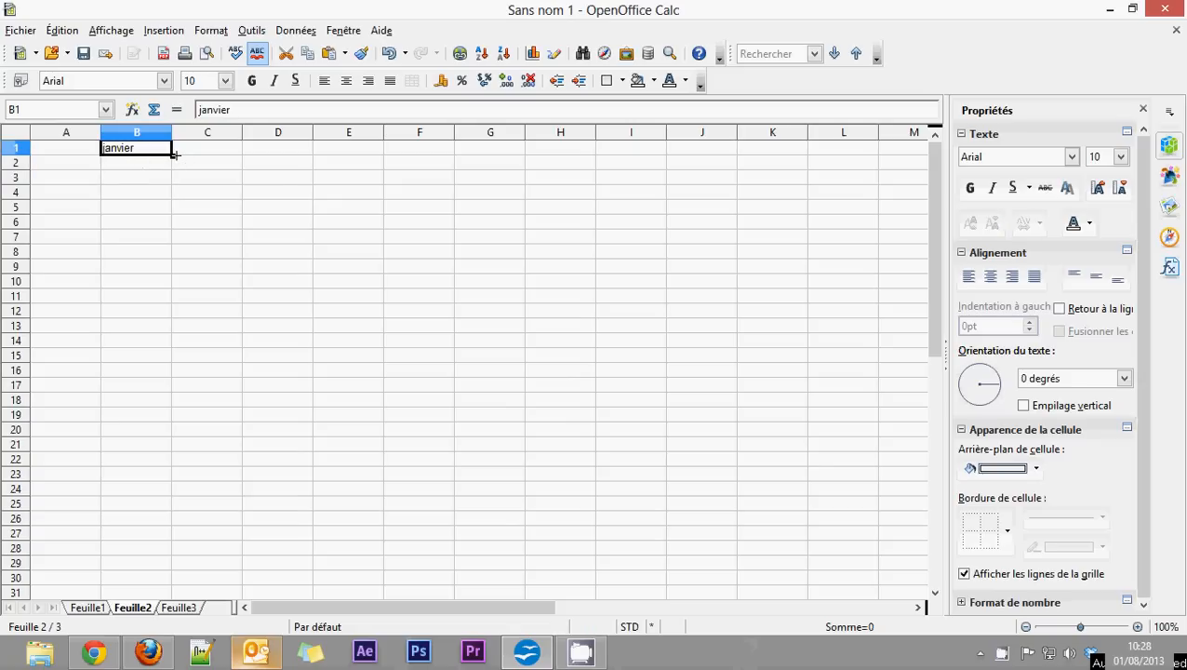
drag(173, 155, 146, 158)
click(138, 162)
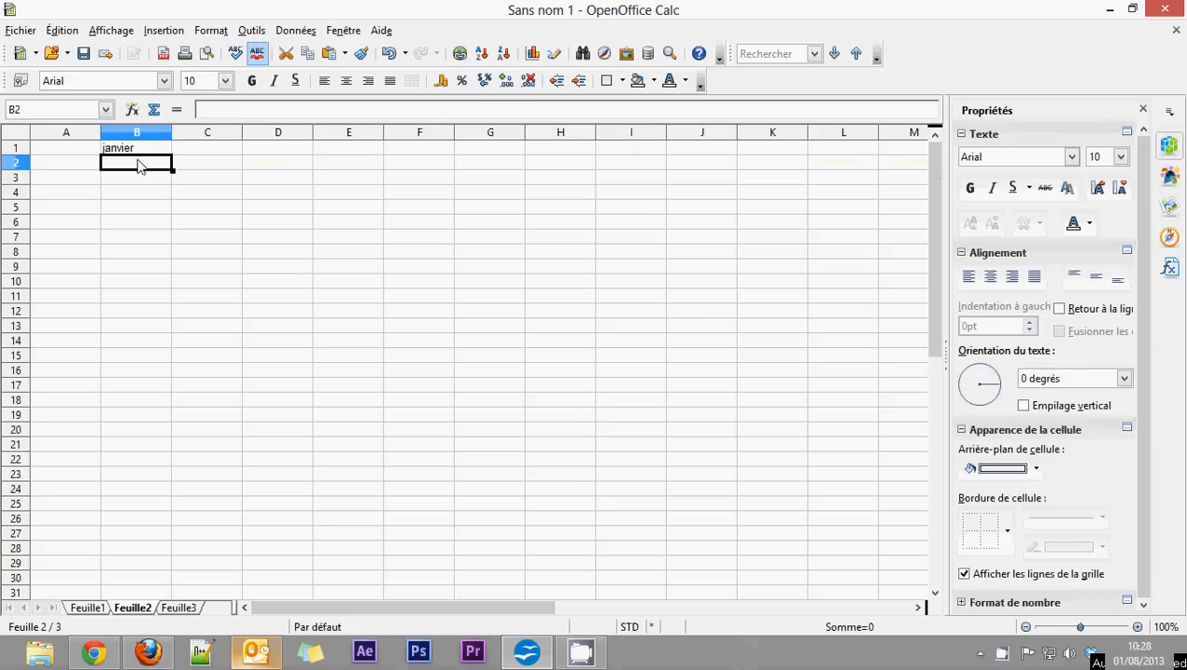
click(143, 149)
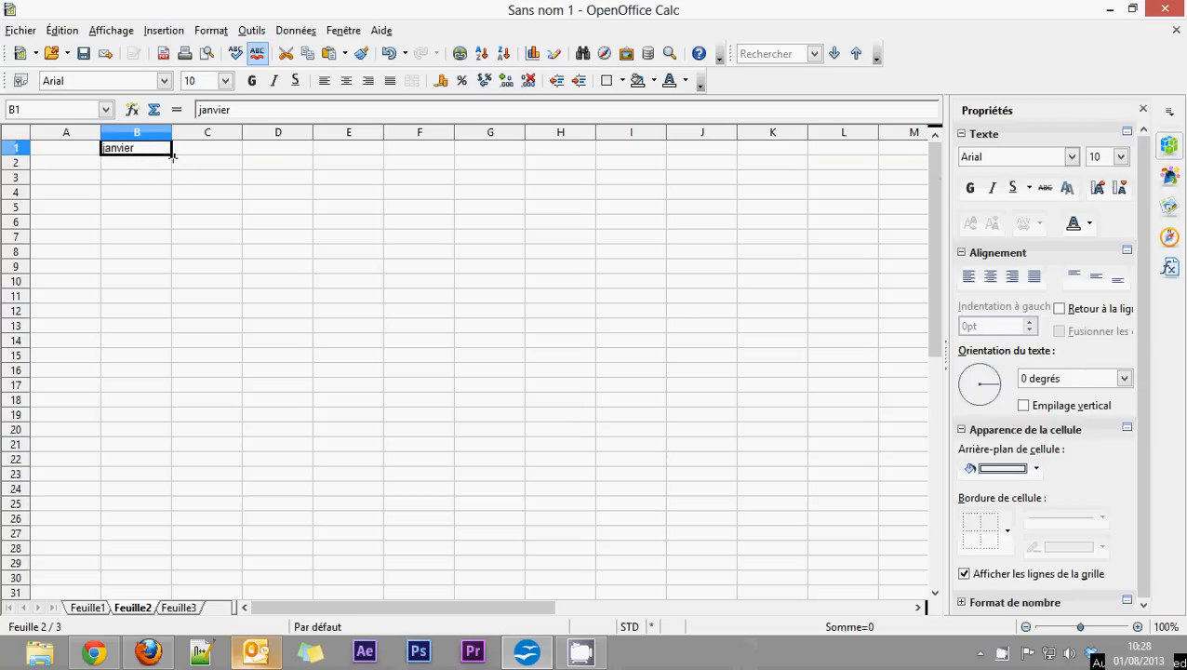
drag(172, 157, 514, 149)
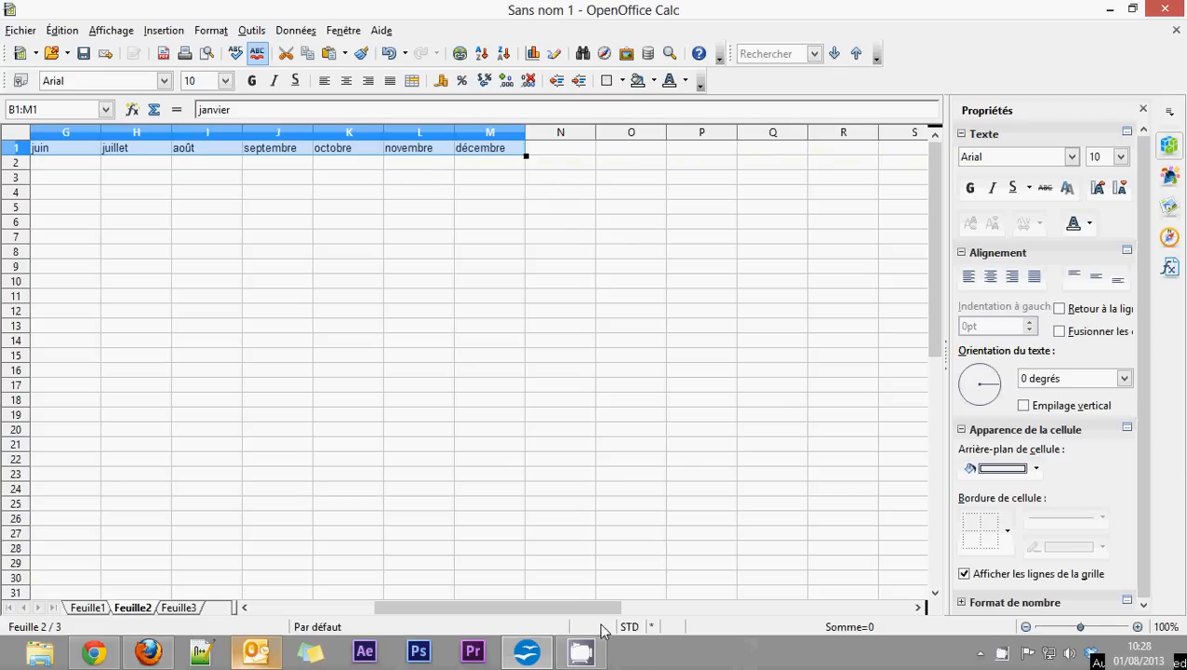
drag(547, 609, 468, 614)
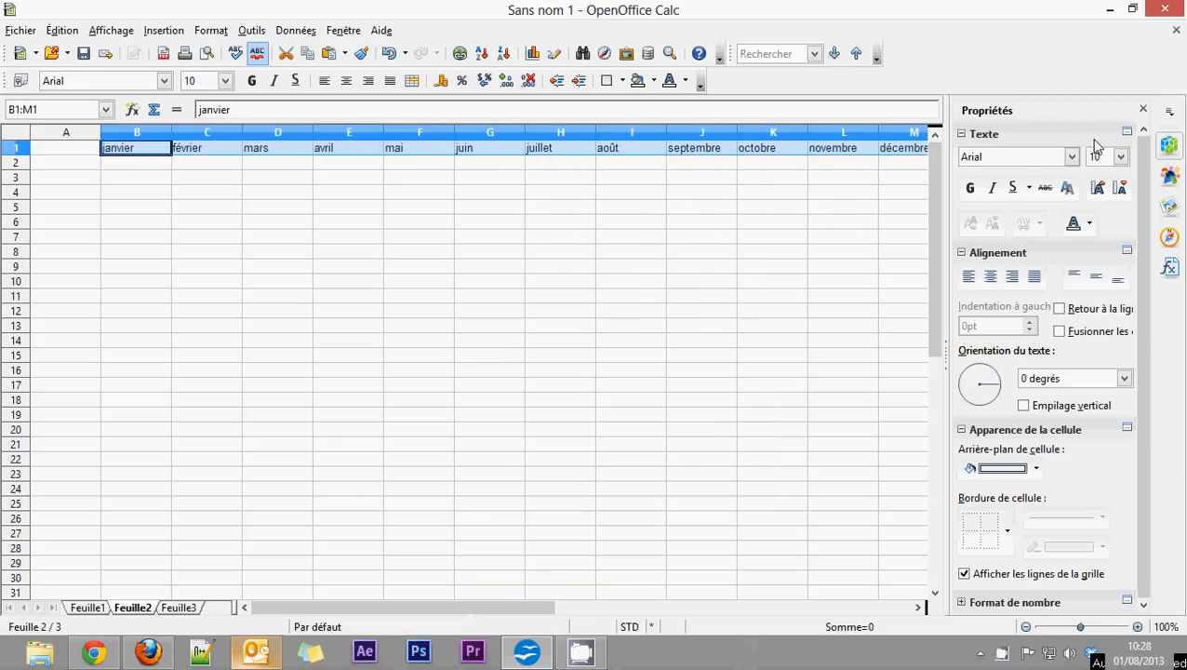
drag(946, 165, 1036, 167)
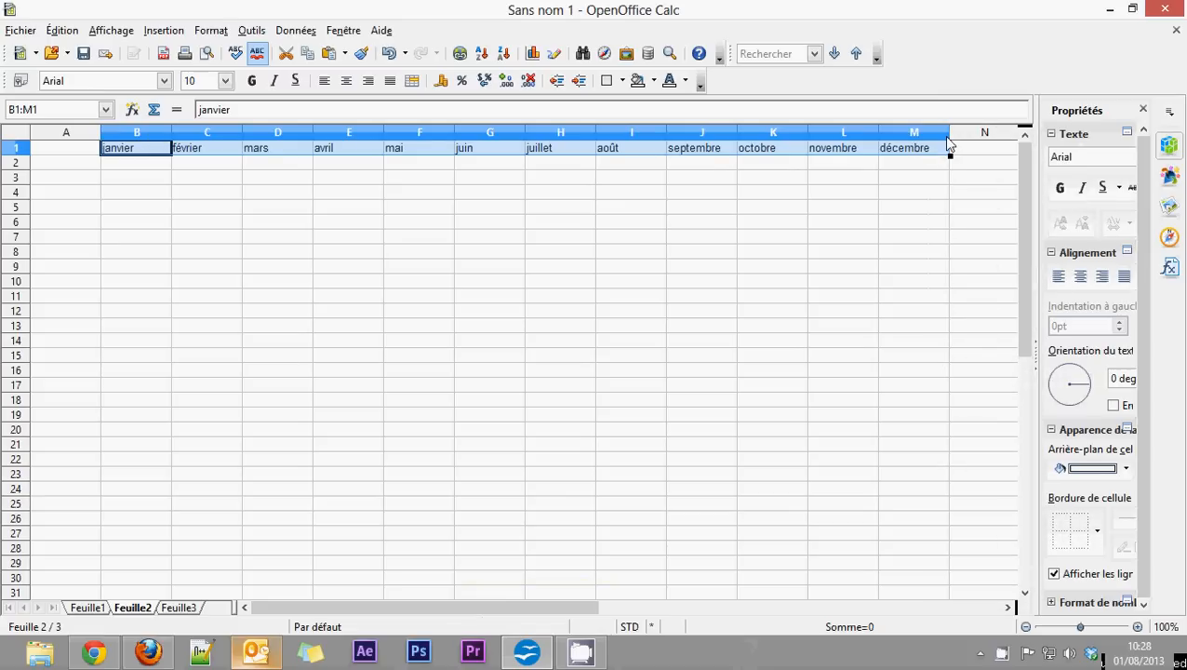
Enter chambre1 in A2 and extend the room series down to chambre16 in A17
click(62, 166)
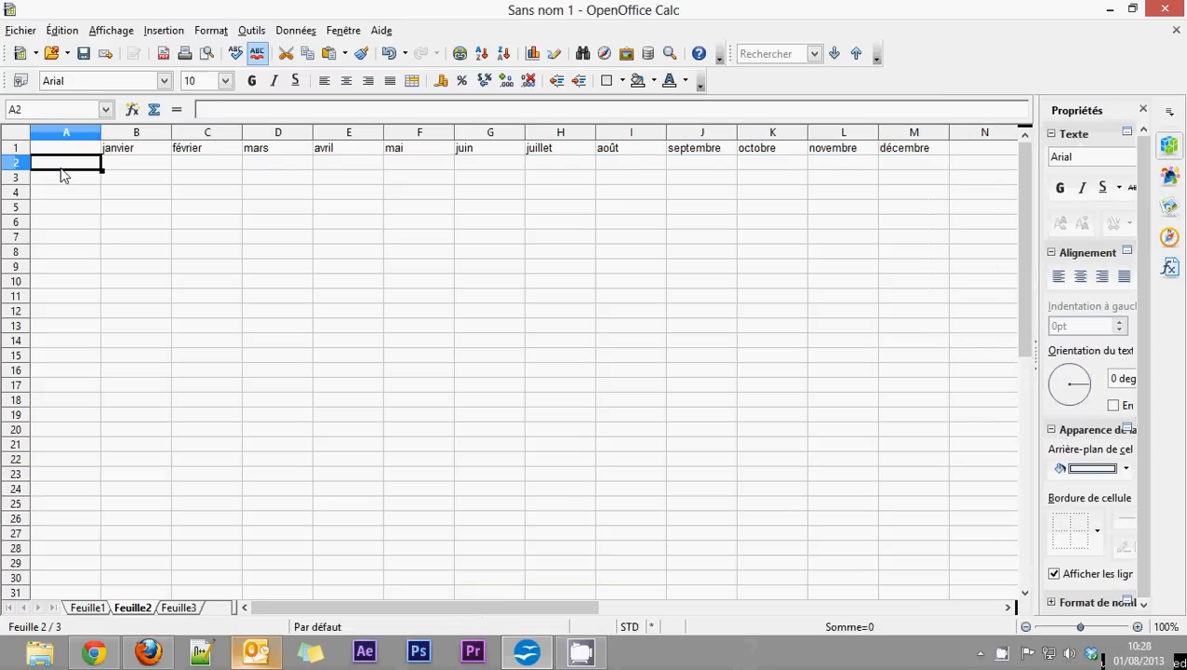
text(chamb)
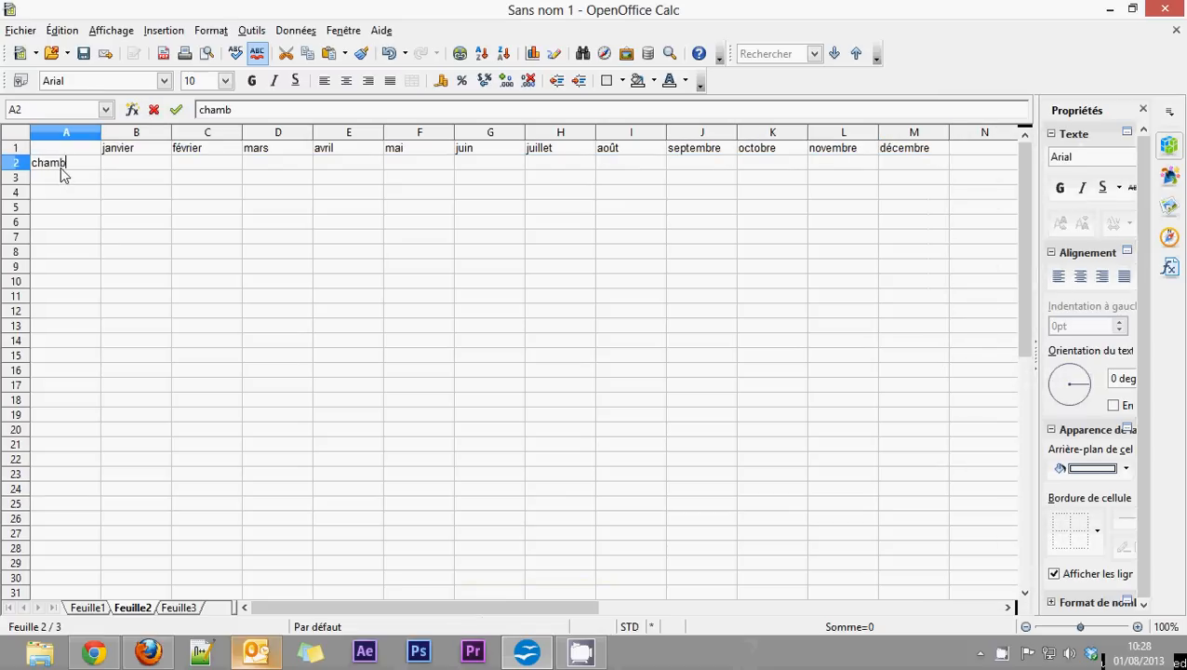
text(re1)
key(Return)
click(62, 166)
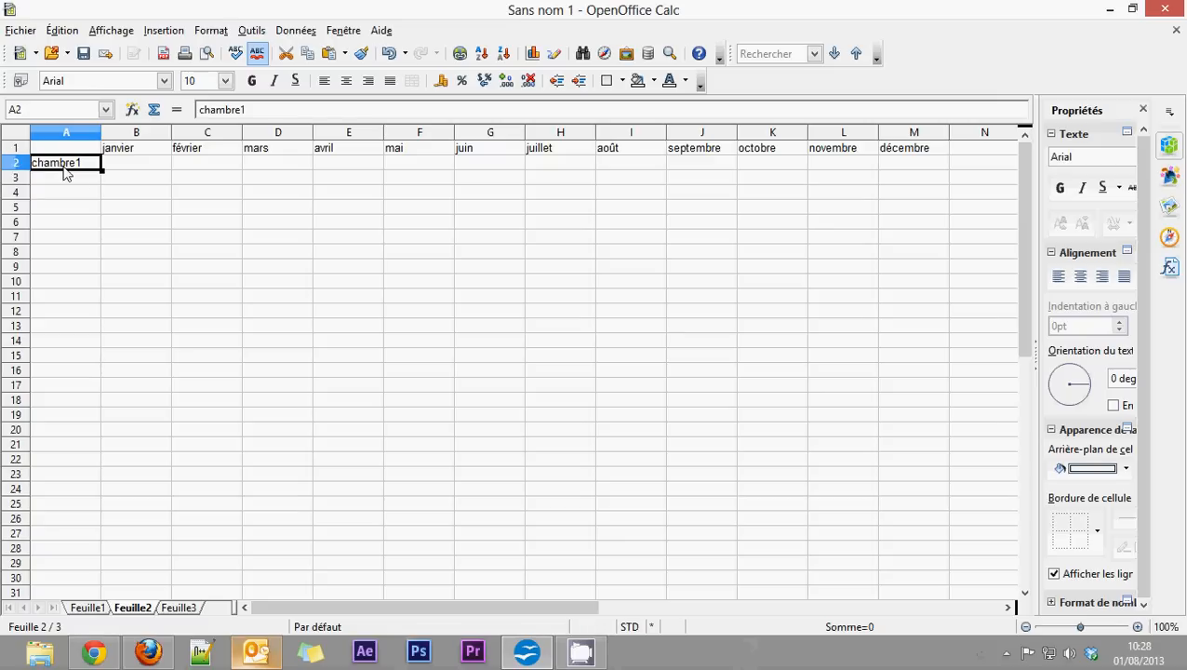
drag(100, 171, 97, 391)
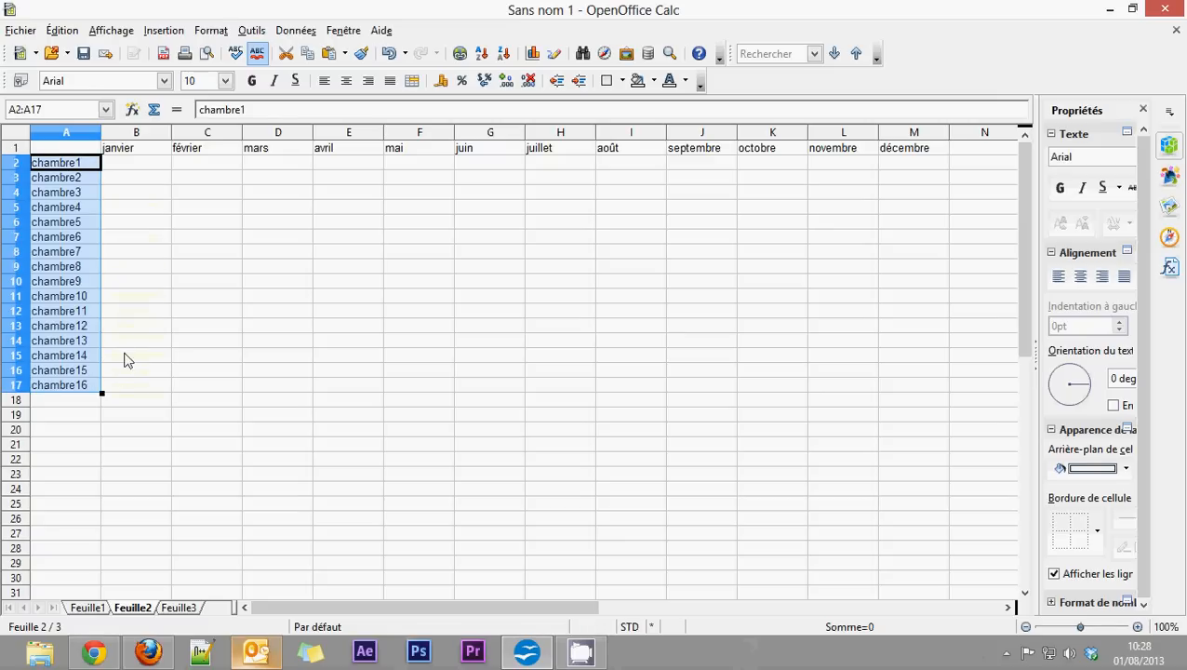
Examine the print preview of the room and month table, try an enlarged page scale, restore it and return to the sheet
click(135, 167)
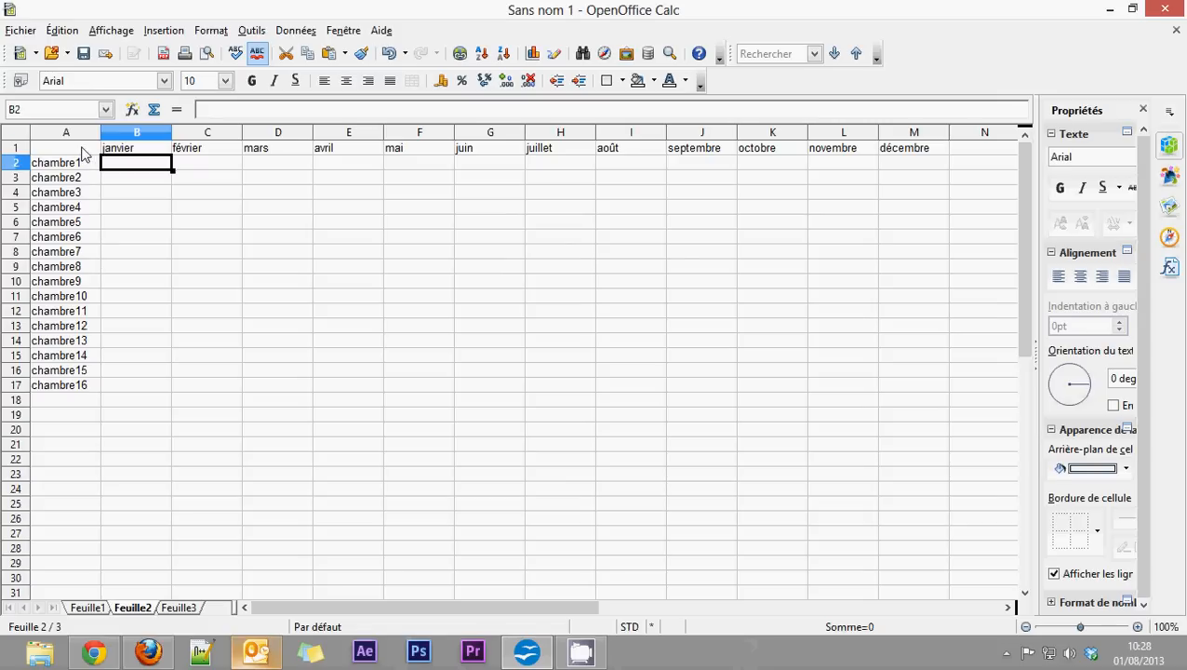
drag(82, 147, 909, 393)
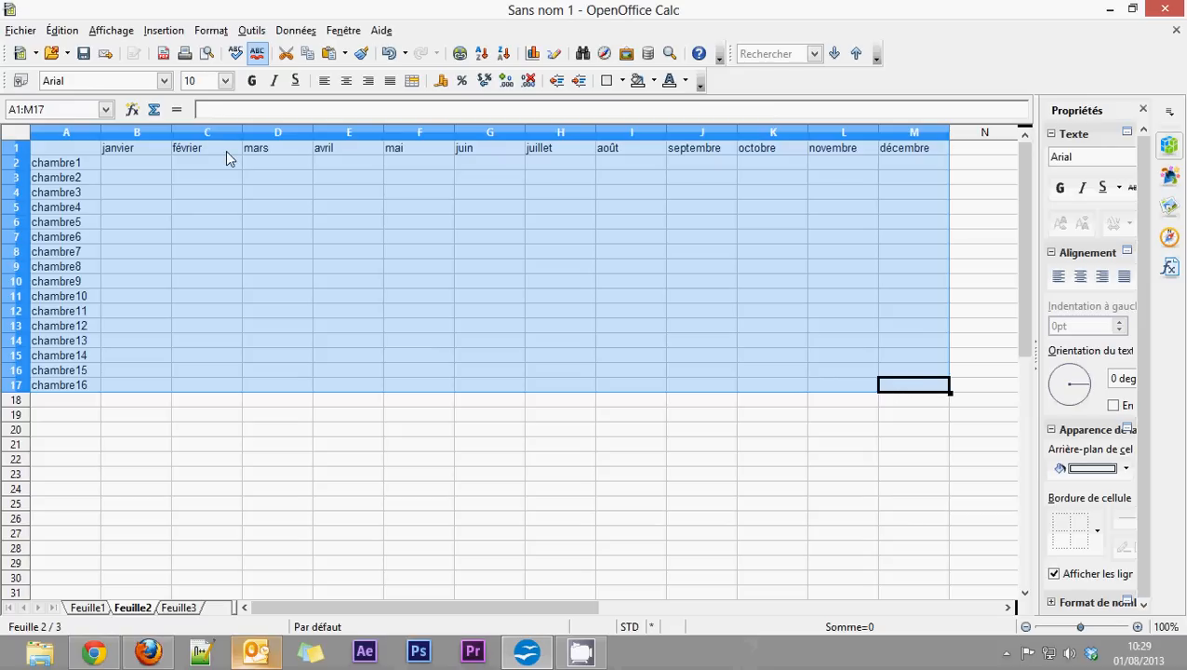
click(15, 31)
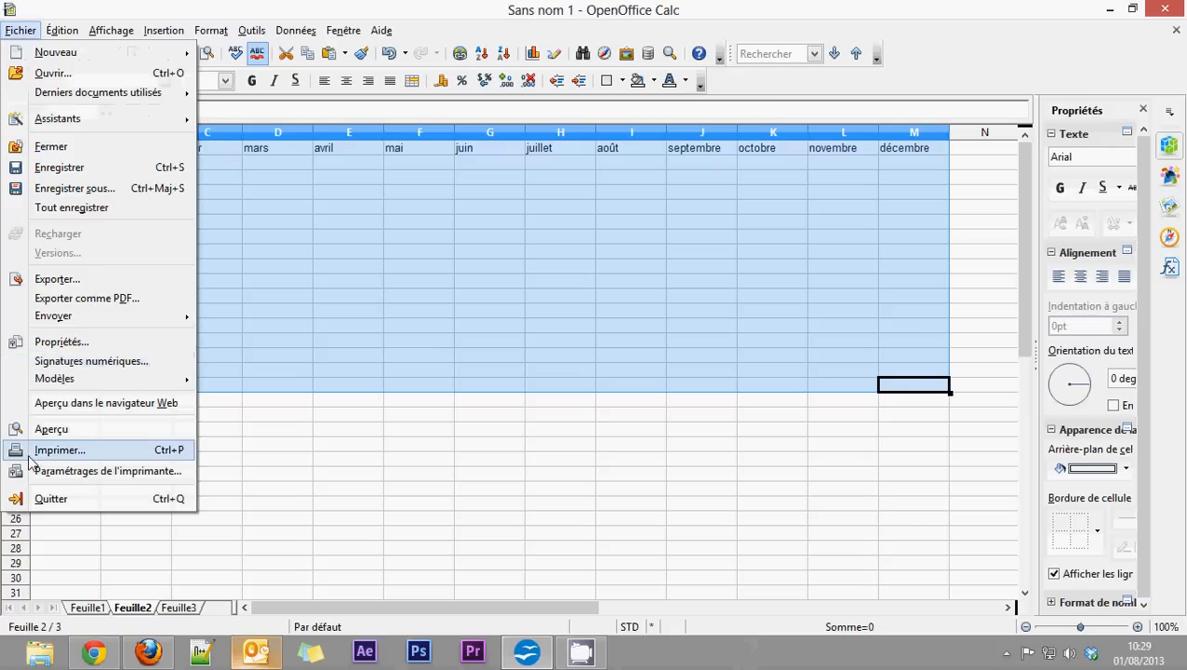
click(53, 430)
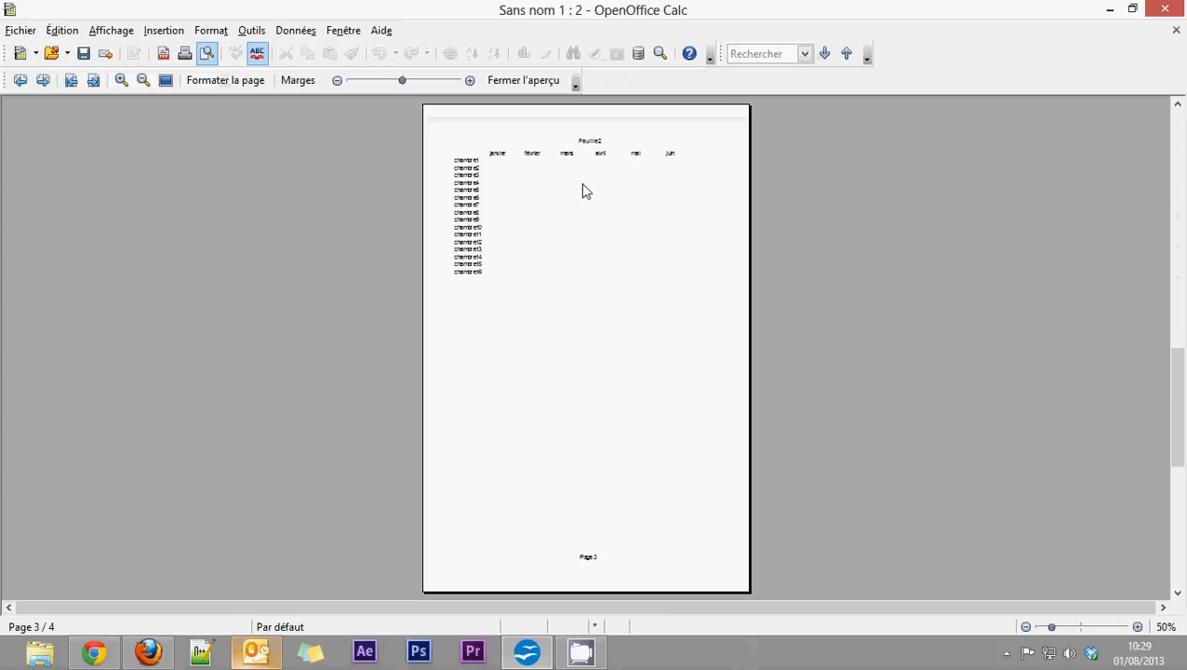
click(426, 82)
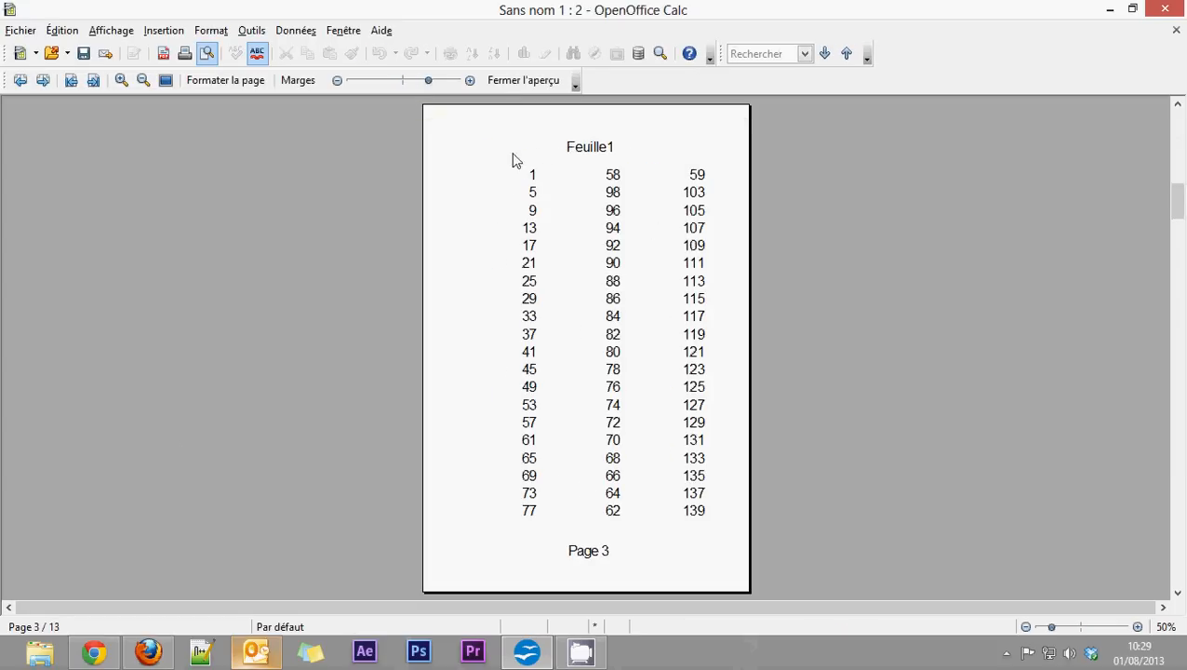
click(405, 80)
drag(405, 81, 401, 81)
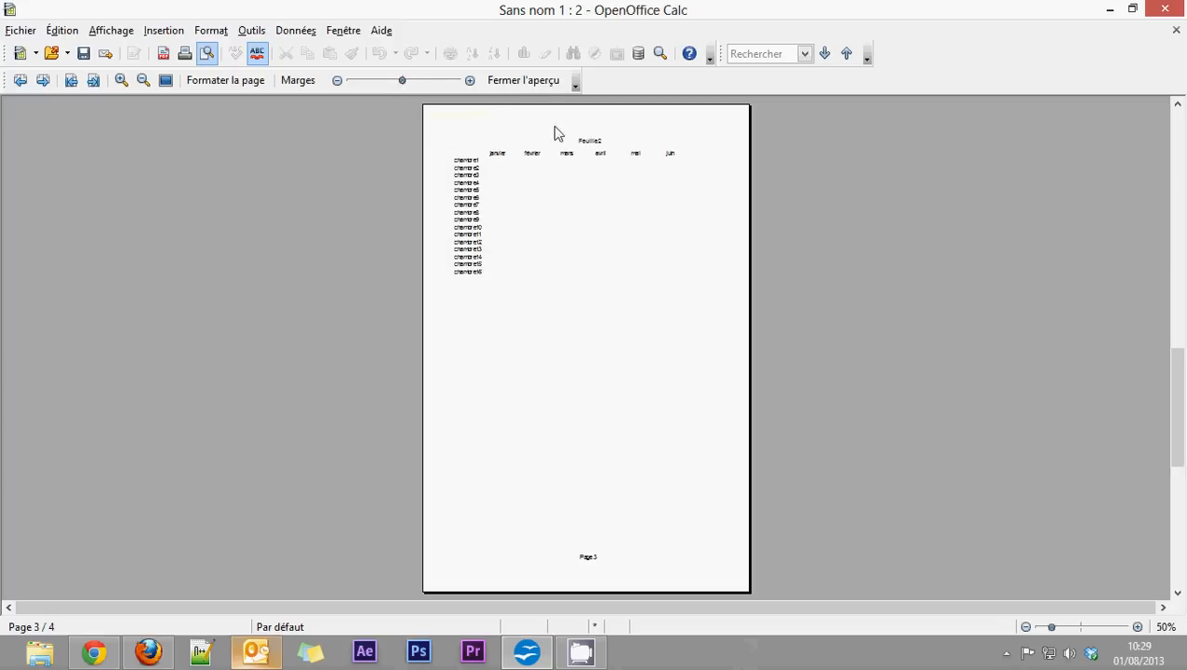
click(513, 81)
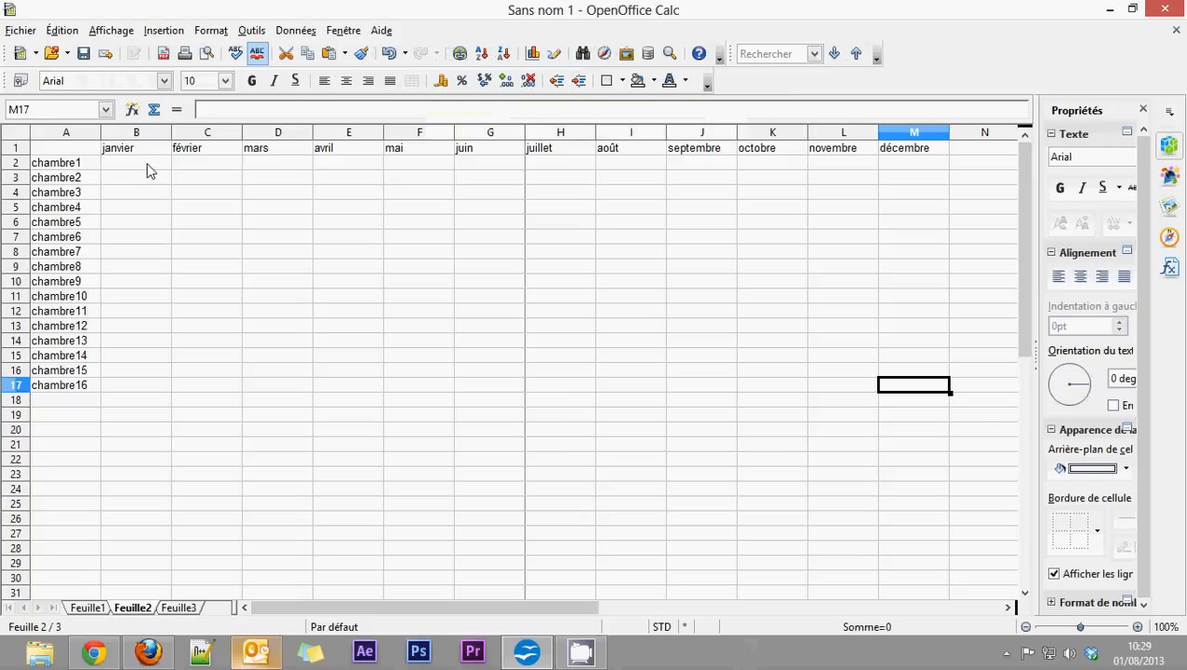
Apply full inner and outer borders to every cell of the table A1:M17
drag(146, 166, 494, 417)
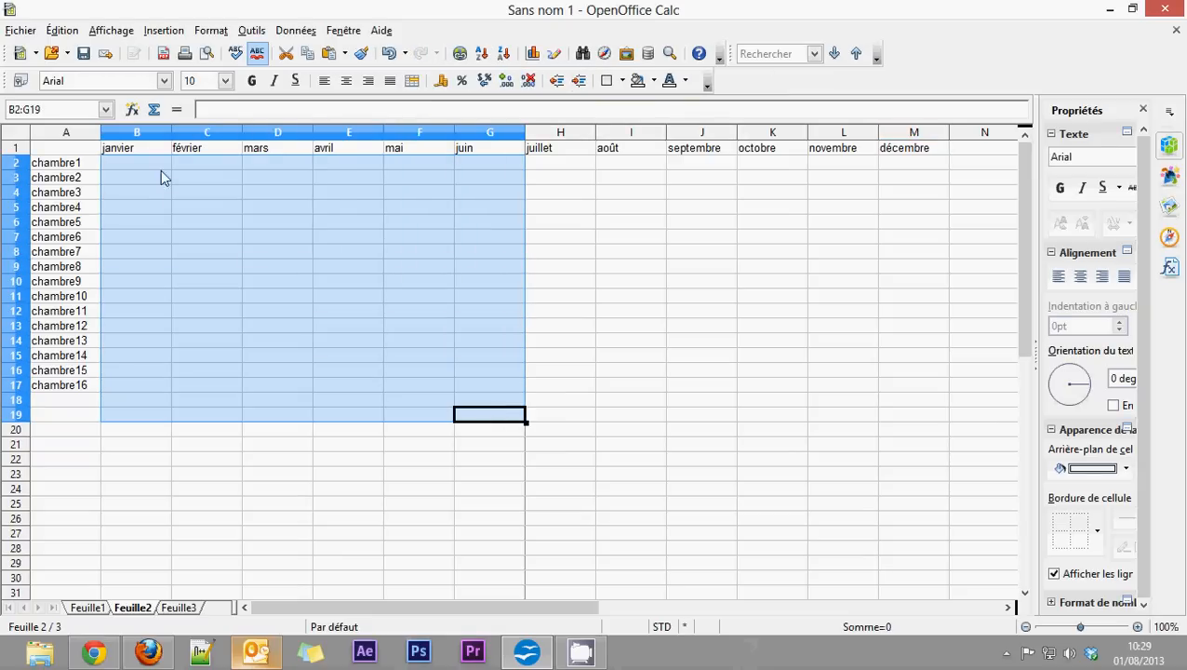
drag(82, 147, 891, 389)
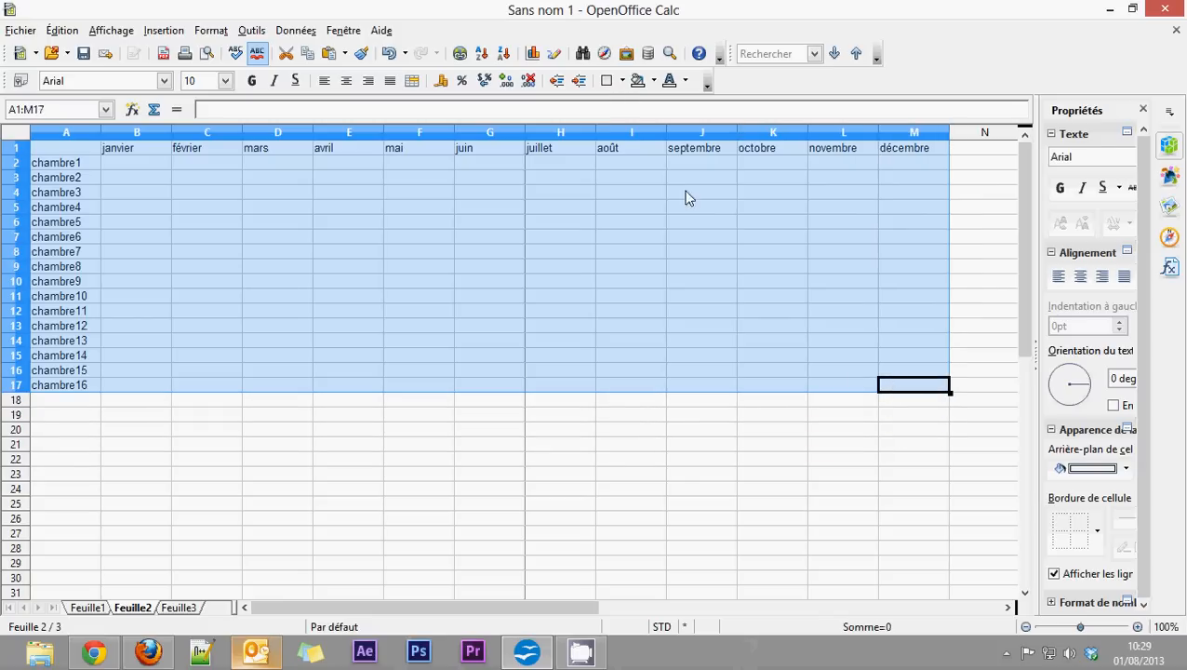
click(621, 82)
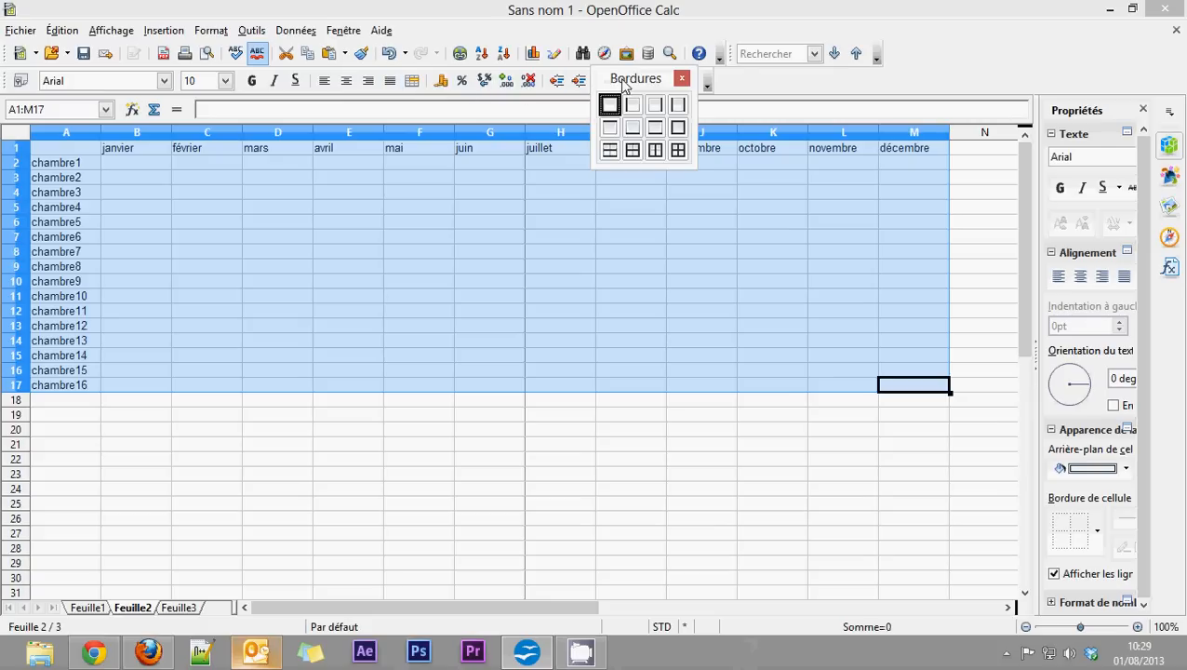
click(678, 150)
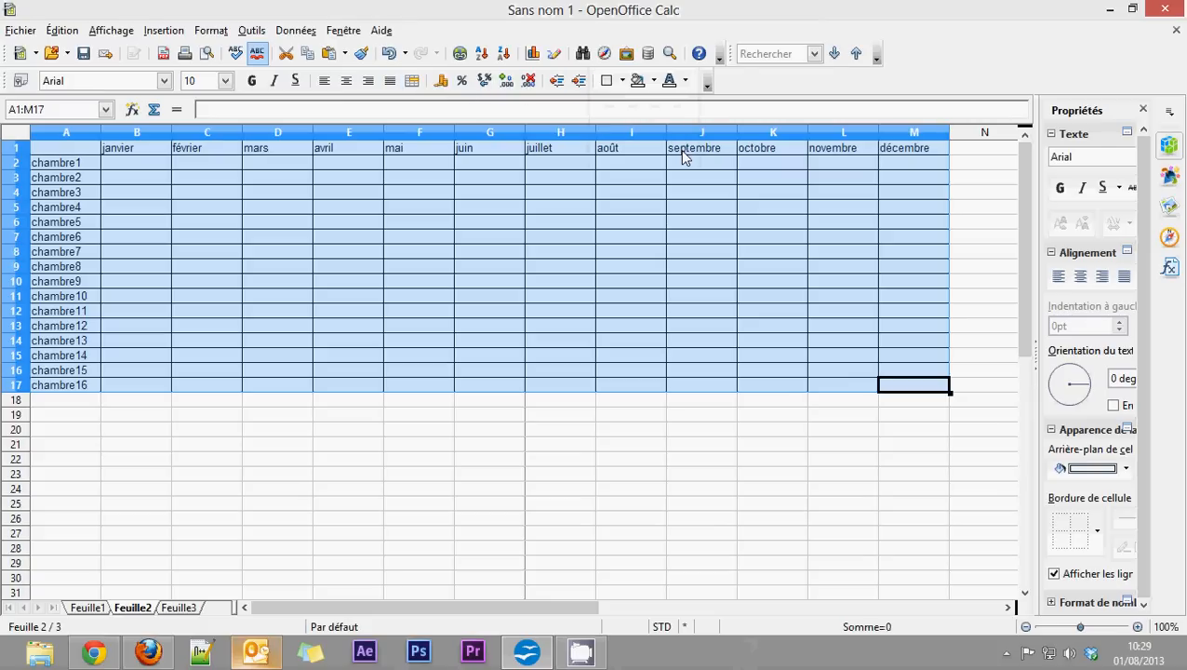
click(621, 80)
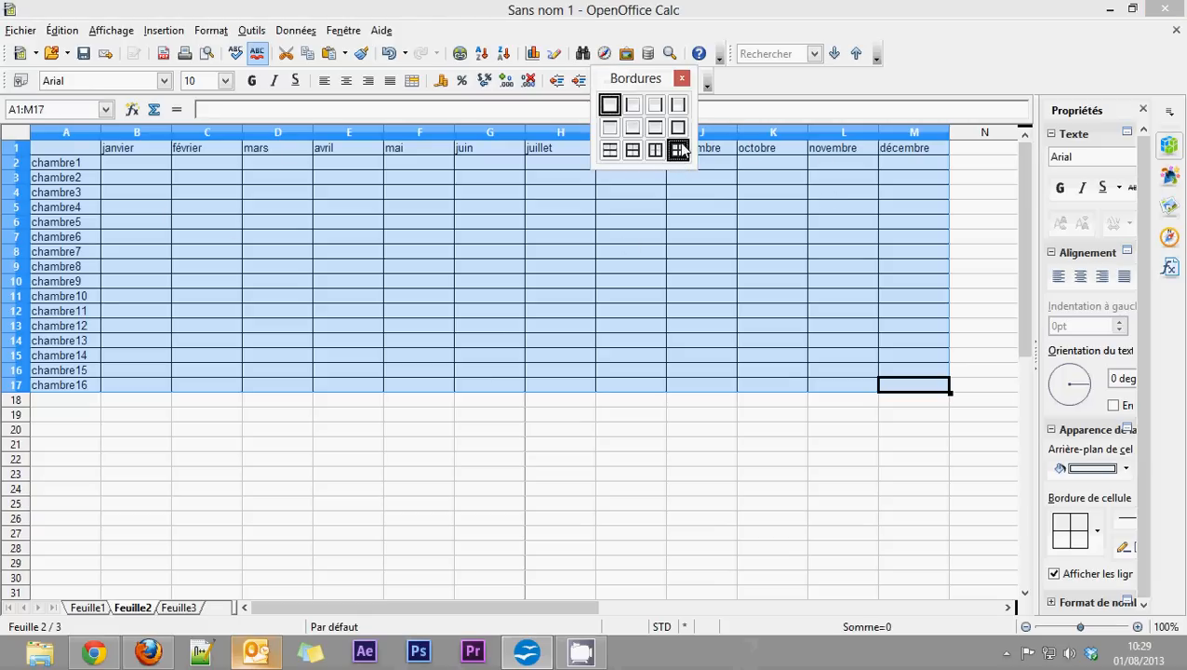
click(682, 79)
click(662, 285)
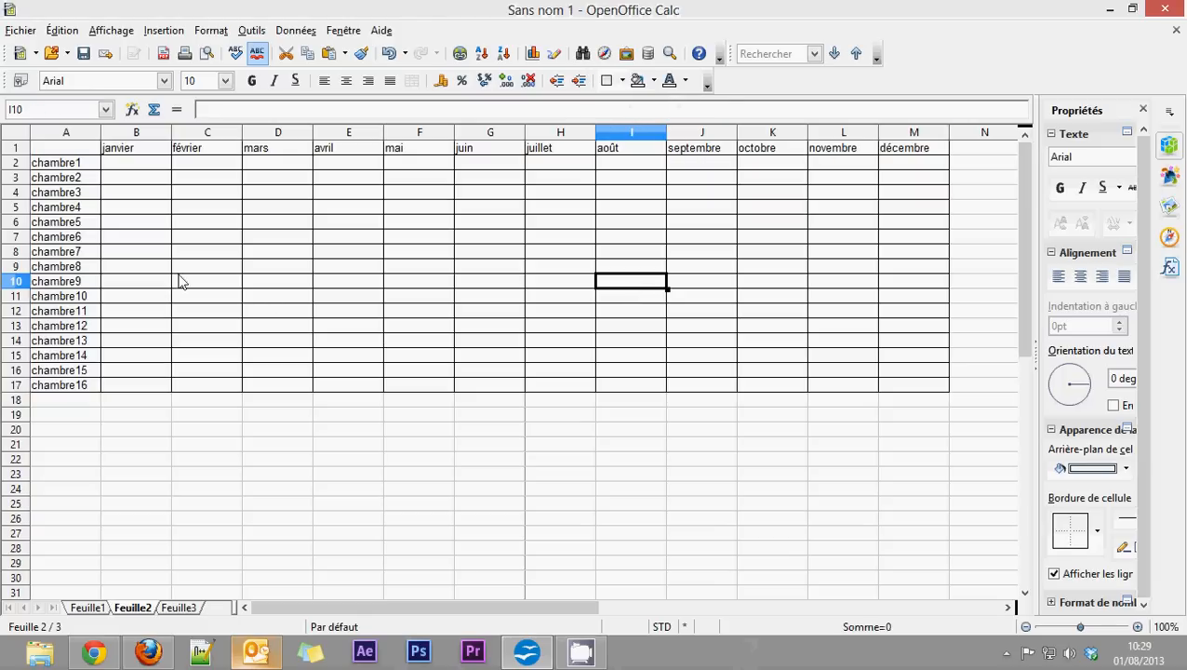
Apply a medium green background to the month headers in B1:M1
click(258, 273)
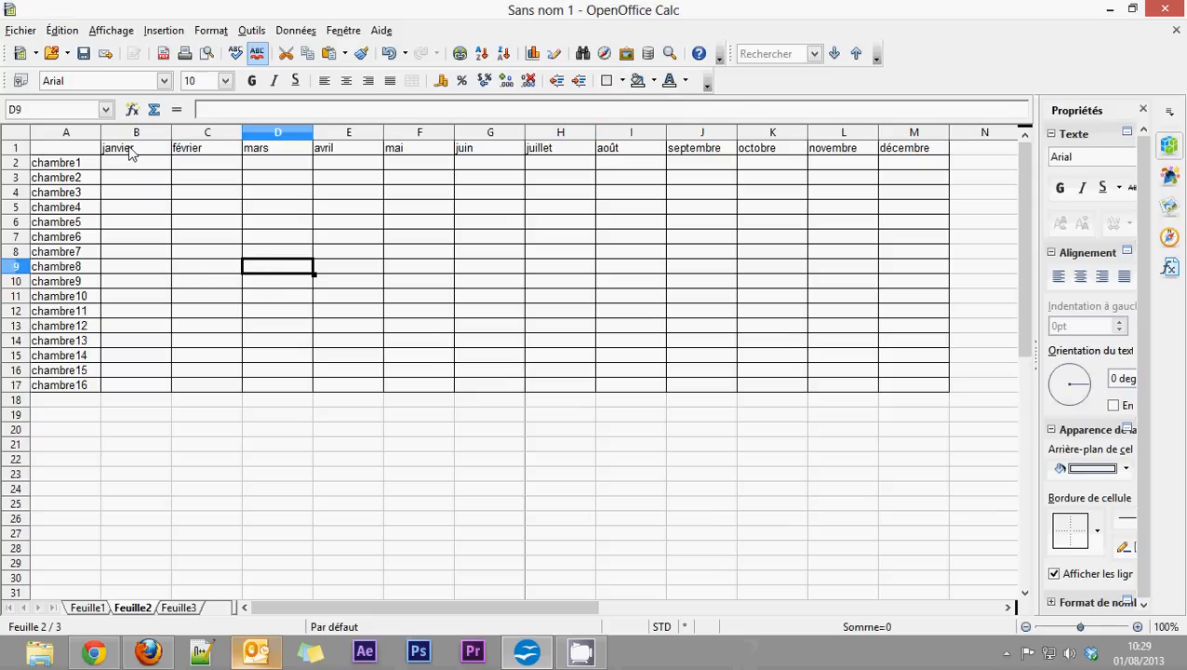
drag(128, 154, 921, 148)
click(147, 246)
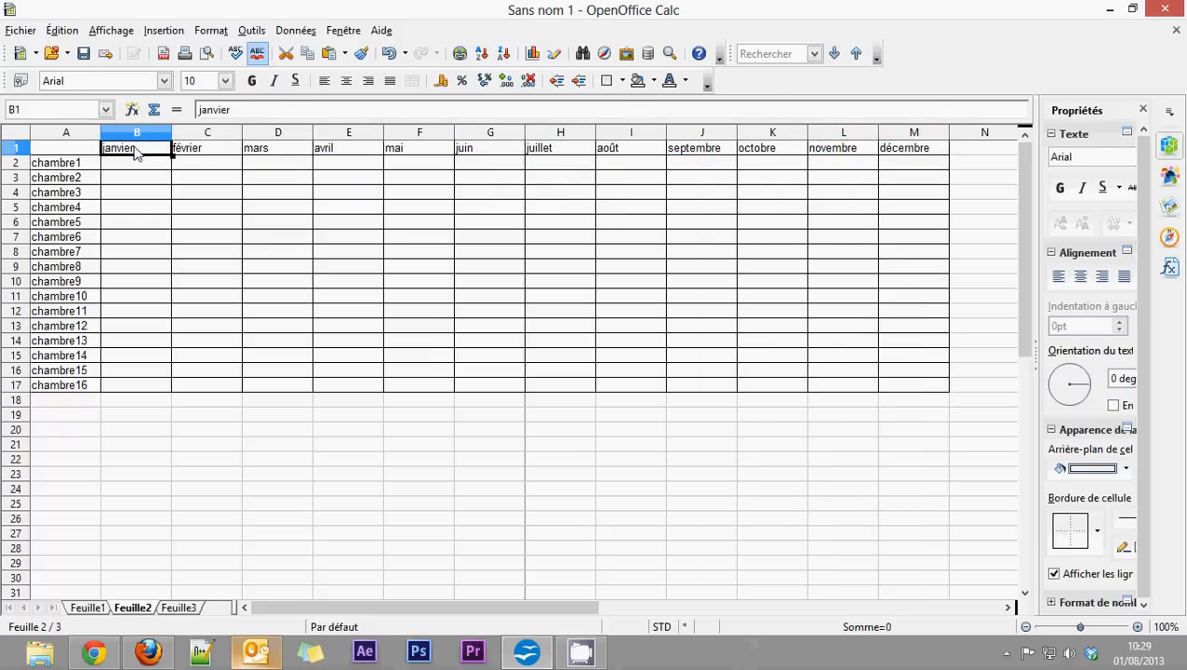
drag(134, 153, 884, 158)
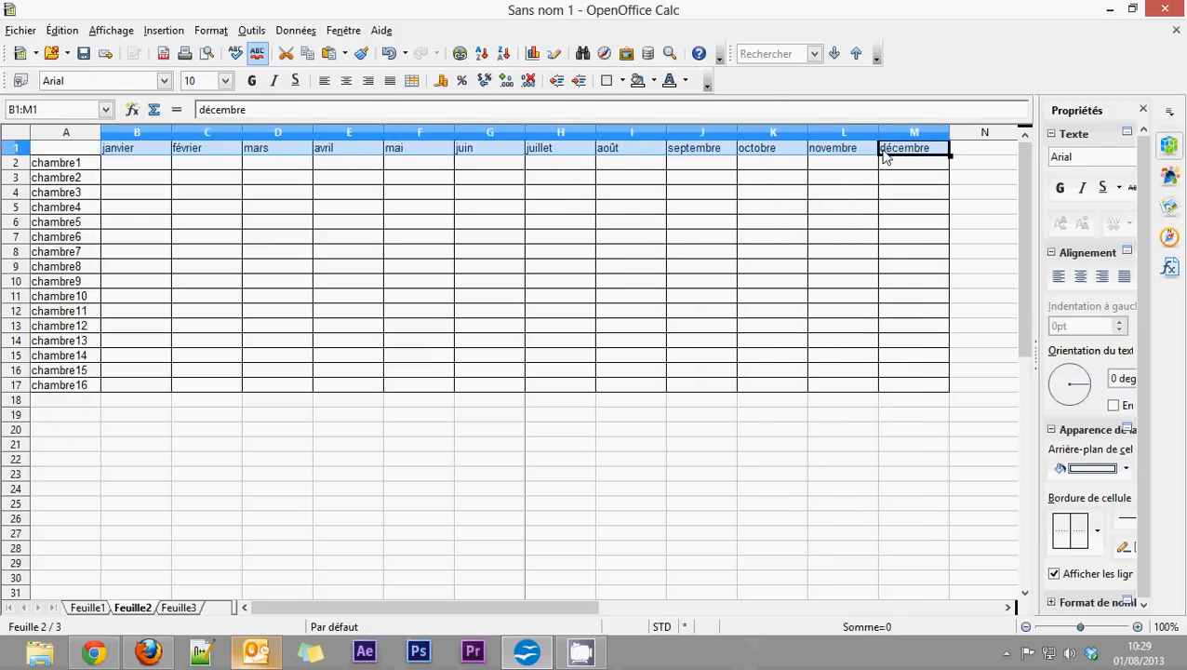
click(654, 82)
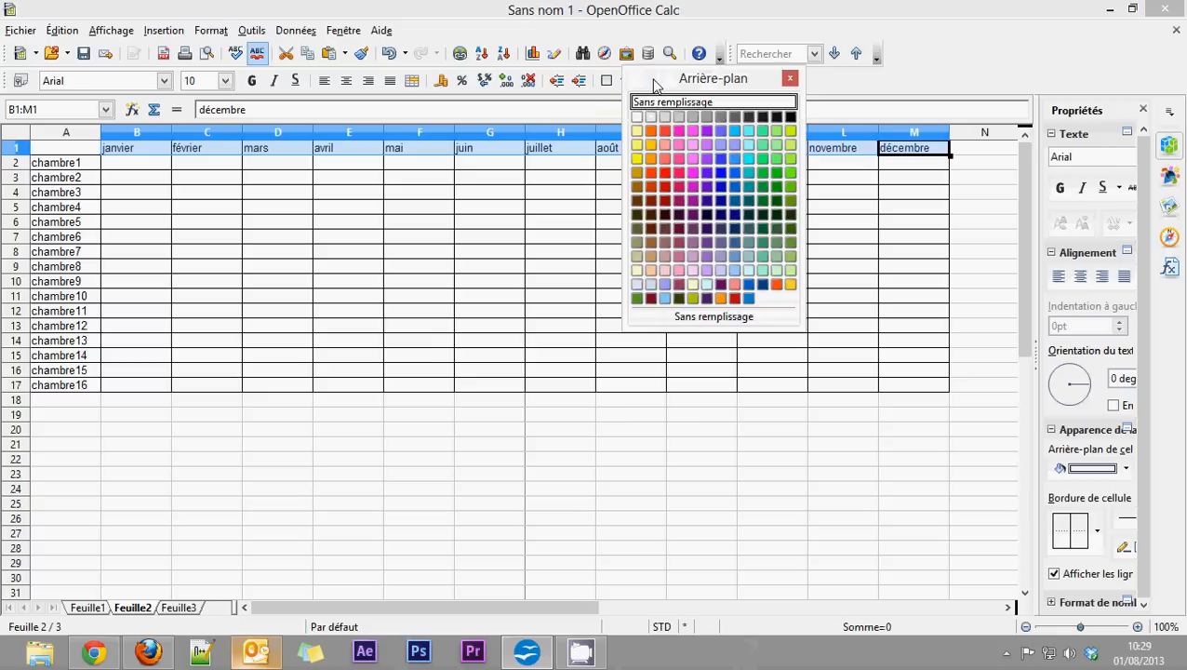
click(777, 173)
click(735, 266)
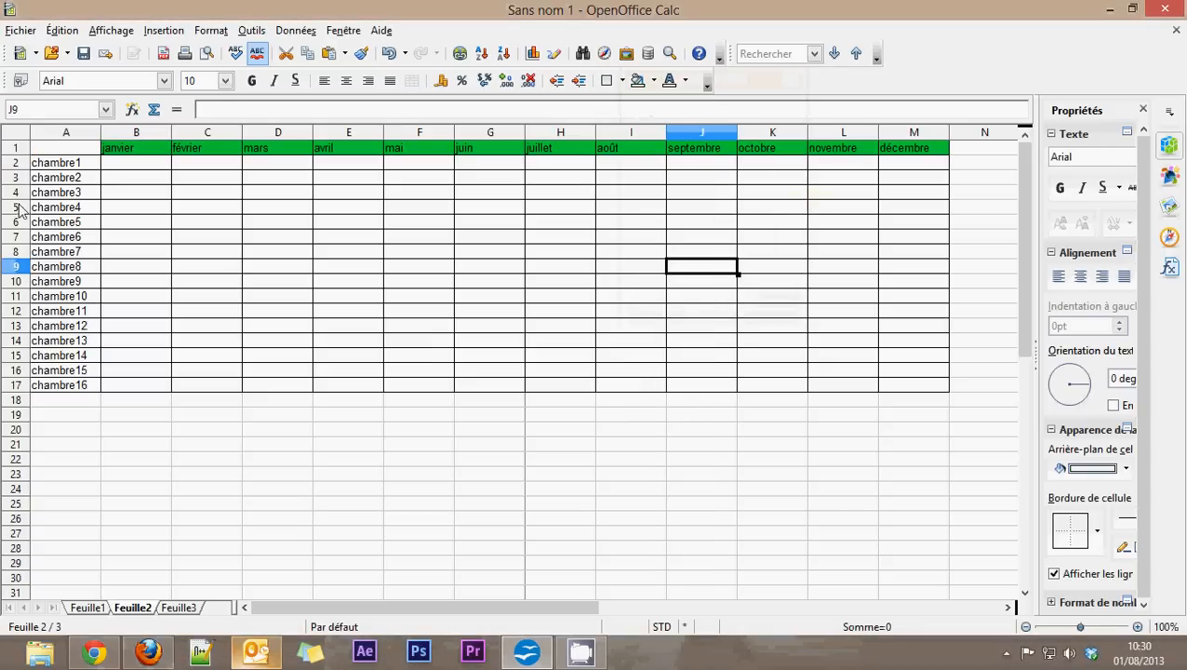
Apply a cyan background to the room names in A2:A17
drag(75, 163, 72, 388)
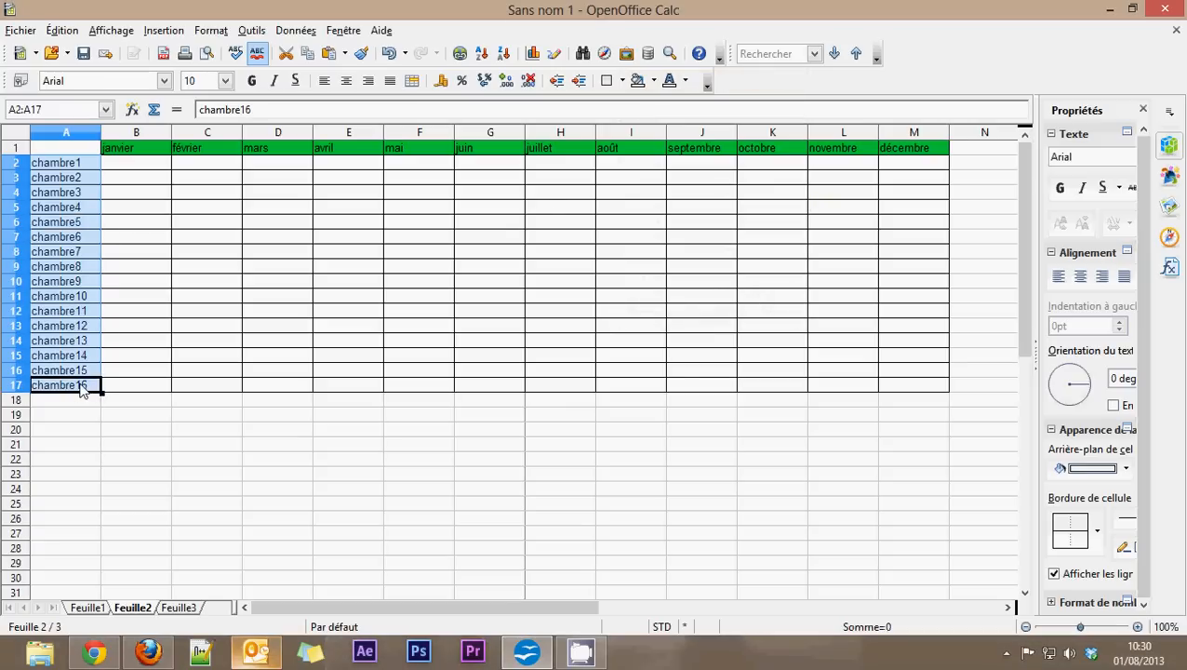
click(655, 81)
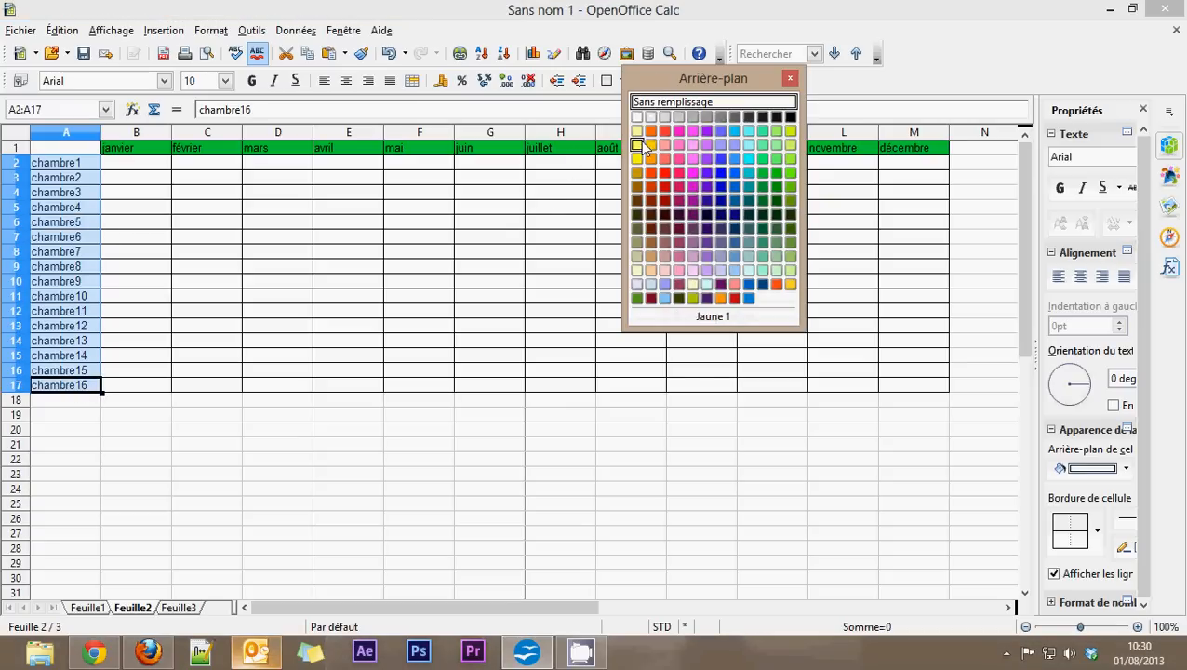
click(760, 162)
click(278, 341)
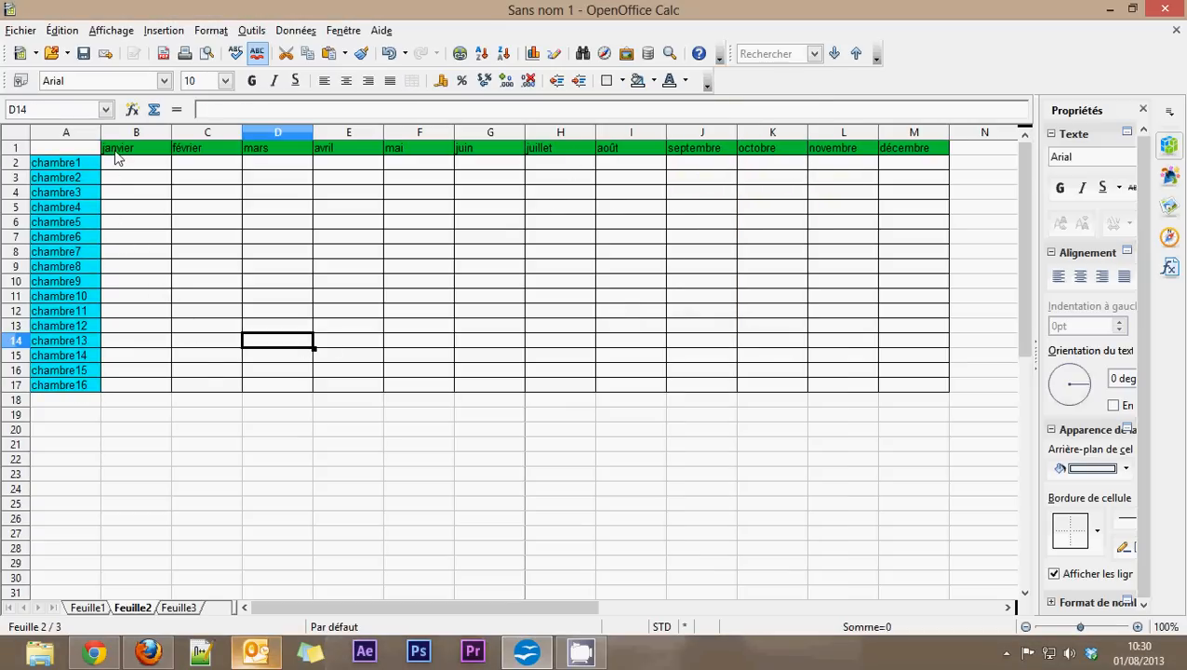
Change the background of the month headers in B1:M1 to a lighter yellowish green
drag(116, 151, 910, 151)
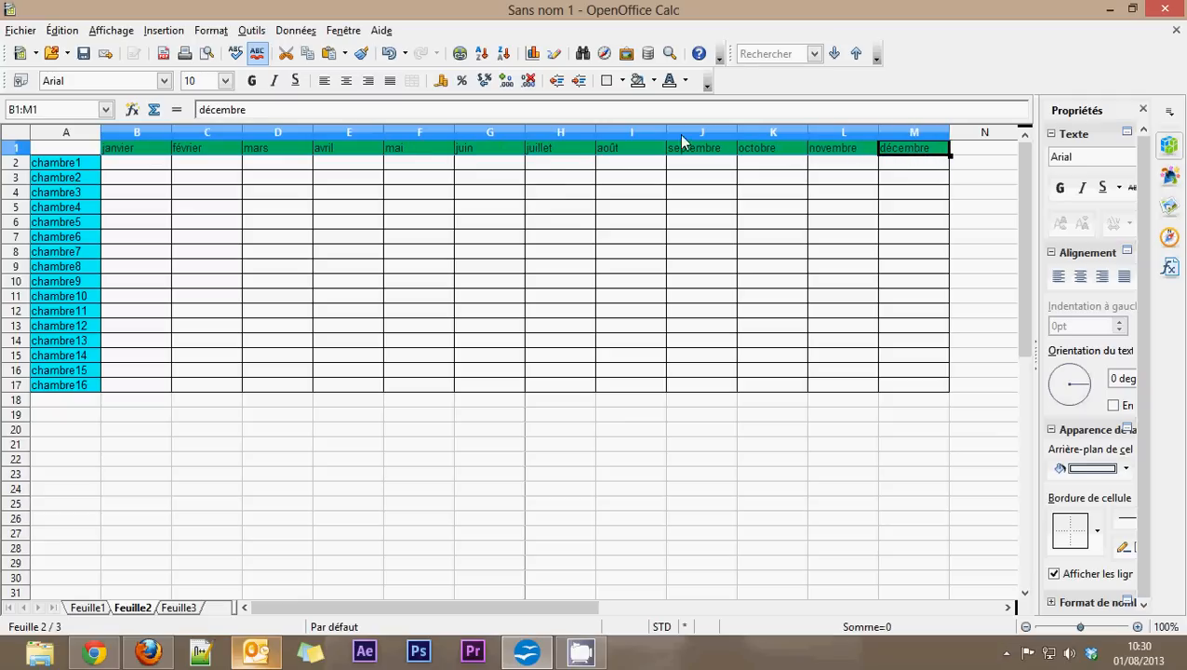
click(654, 81)
click(789, 154)
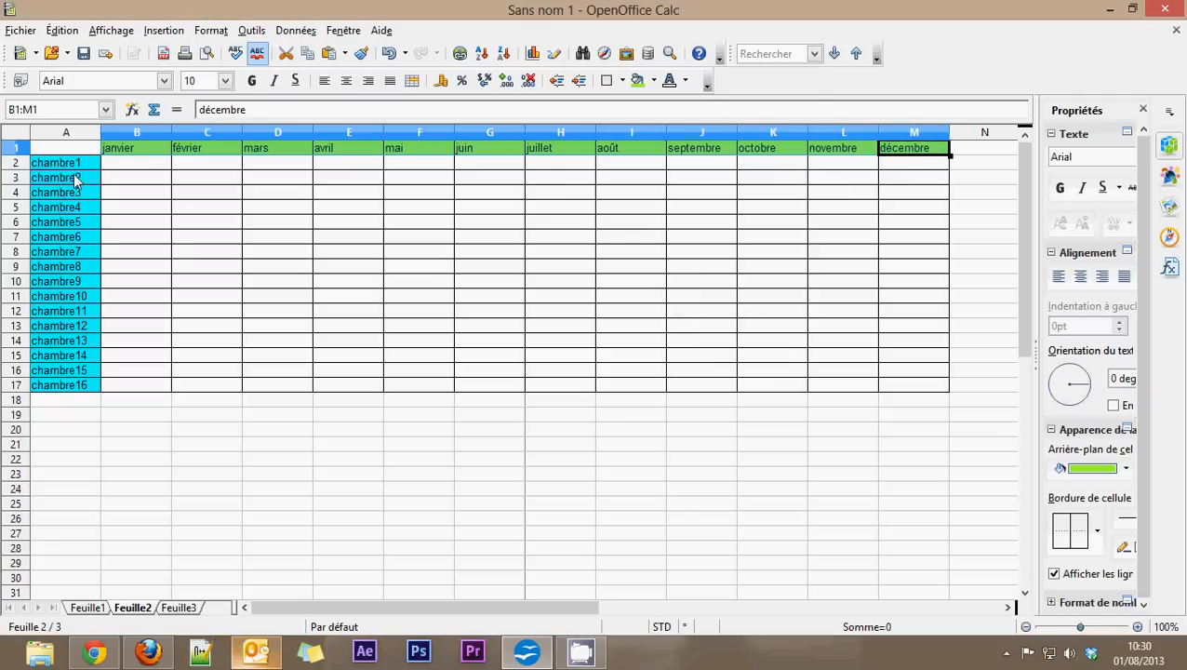
Change the background of the room names in A2:A17 to a light sky blue
drag(77, 165, 74, 385)
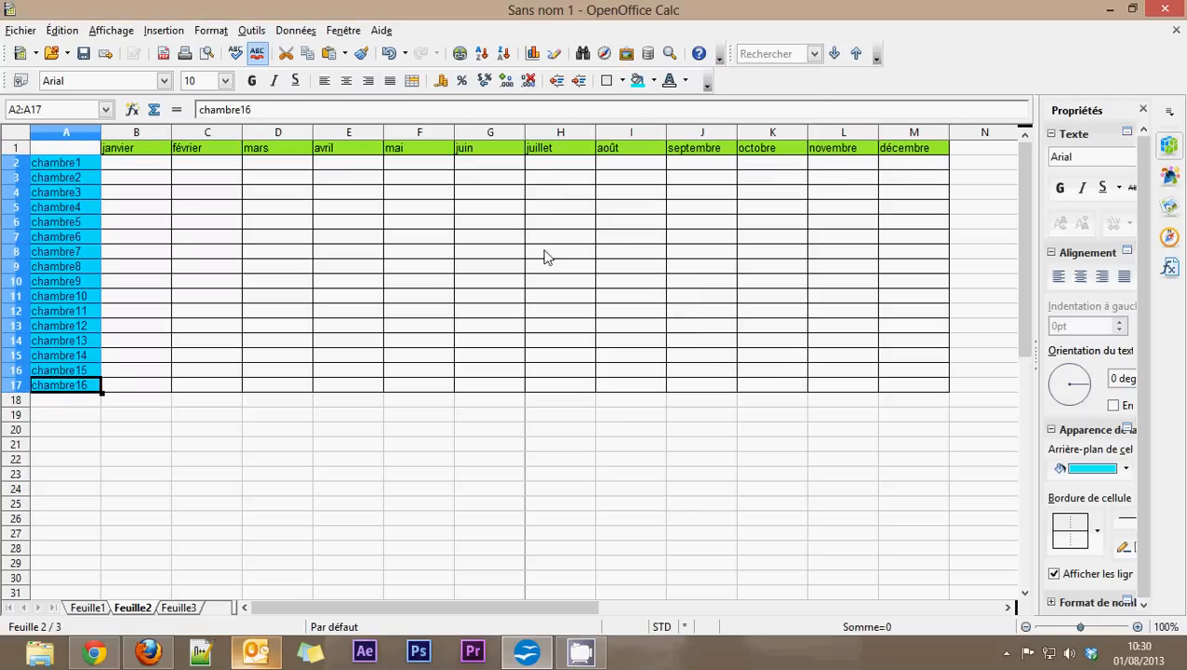
click(649, 81)
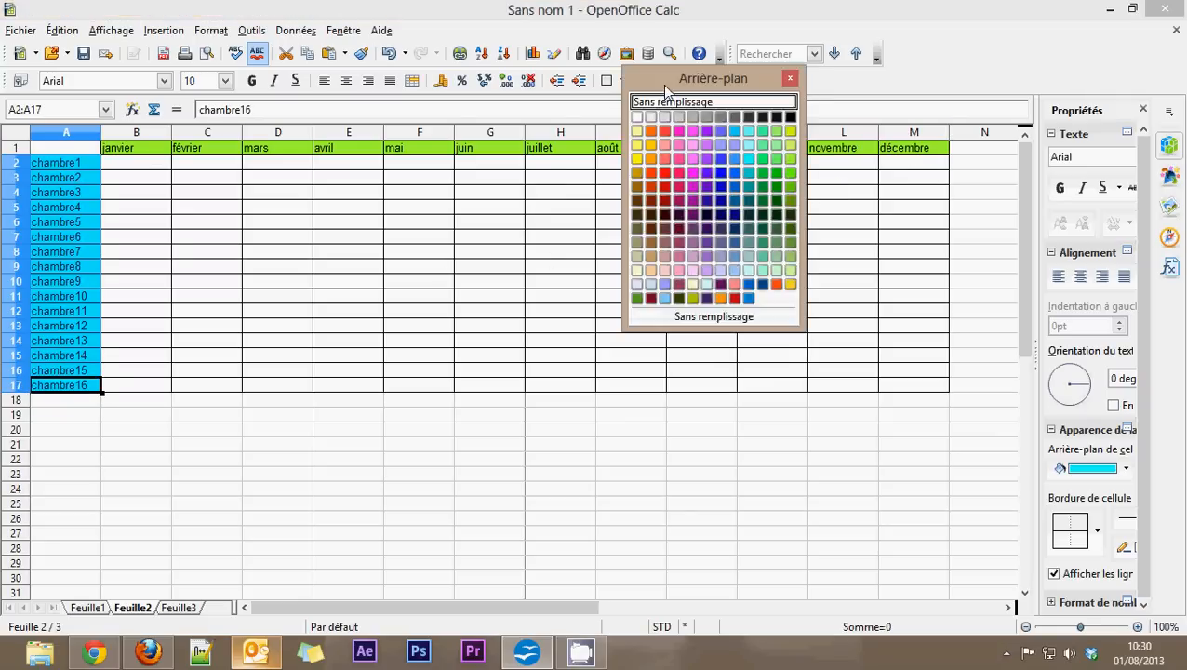
click(730, 129)
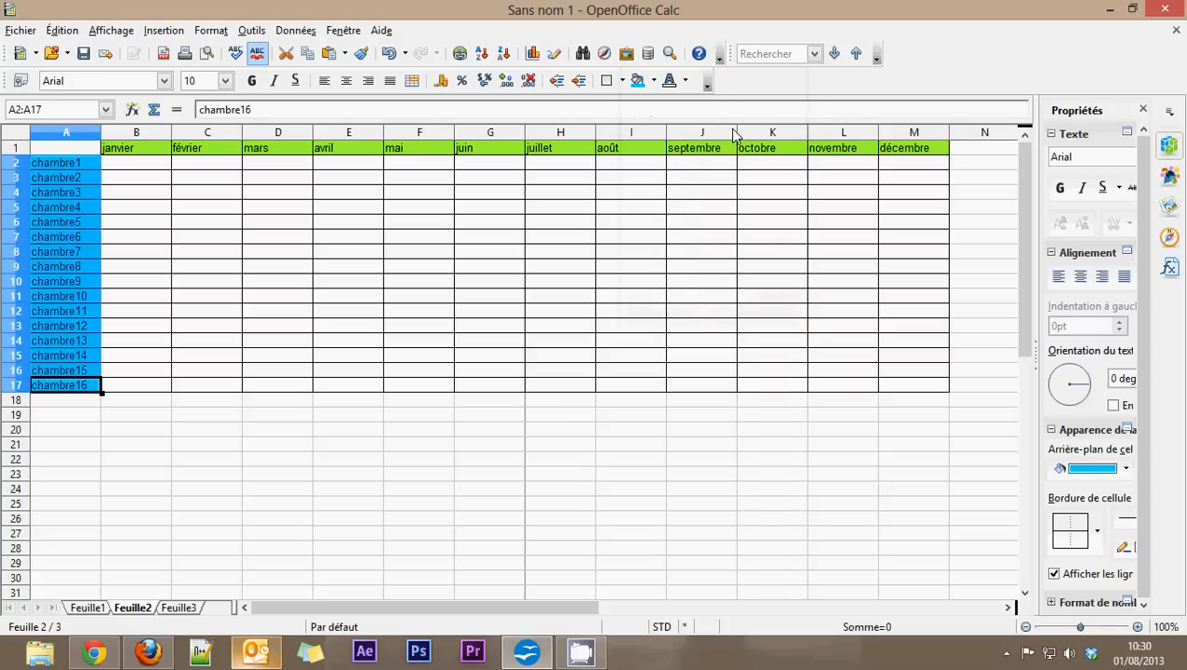
click(652, 81)
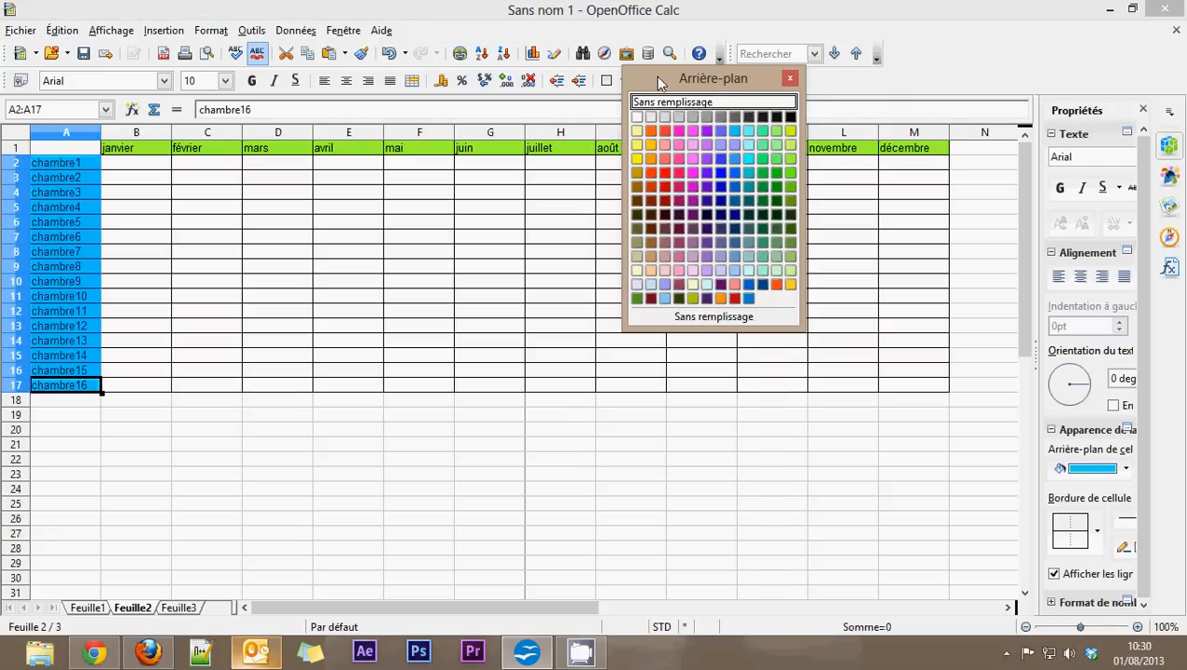
click(665, 297)
click(175, 283)
click(132, 167)
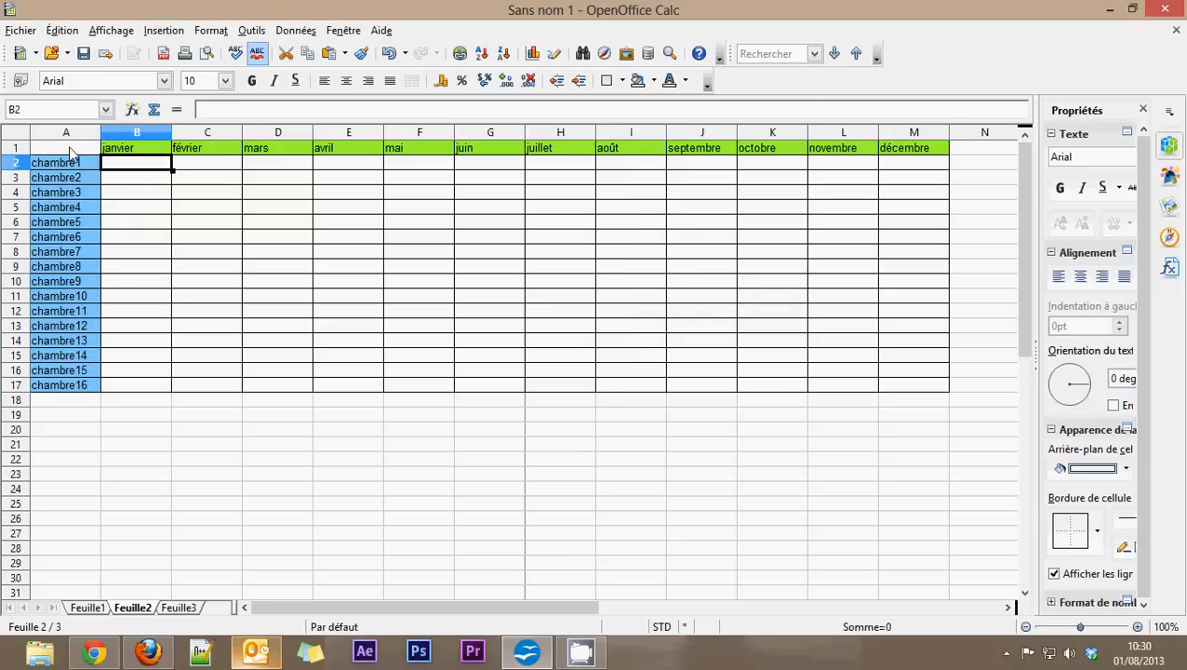
Right-align the room names in A2:A17
drag(68, 147, 134, 344)
click(162, 386)
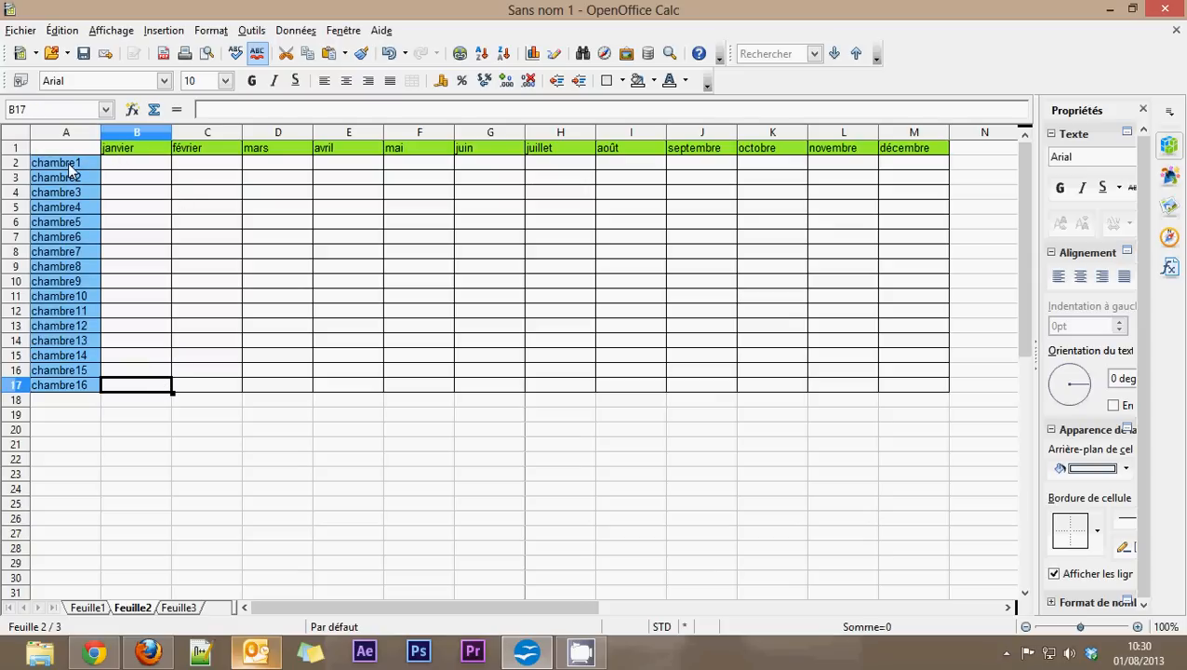
drag(70, 170, 87, 385)
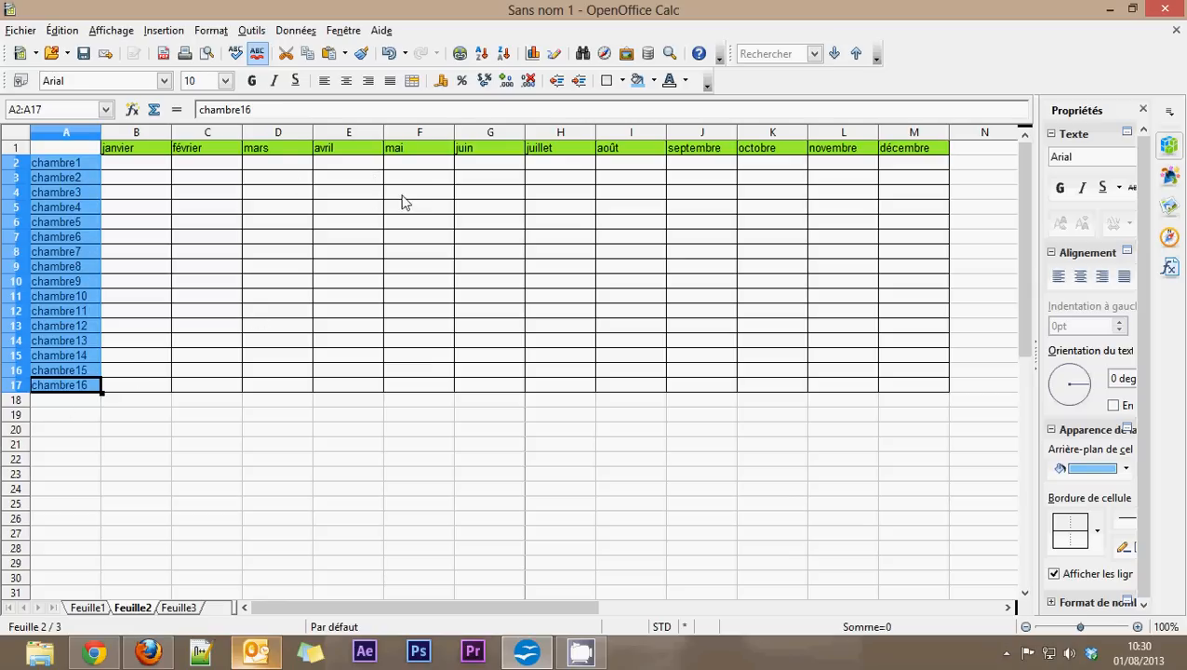
click(368, 81)
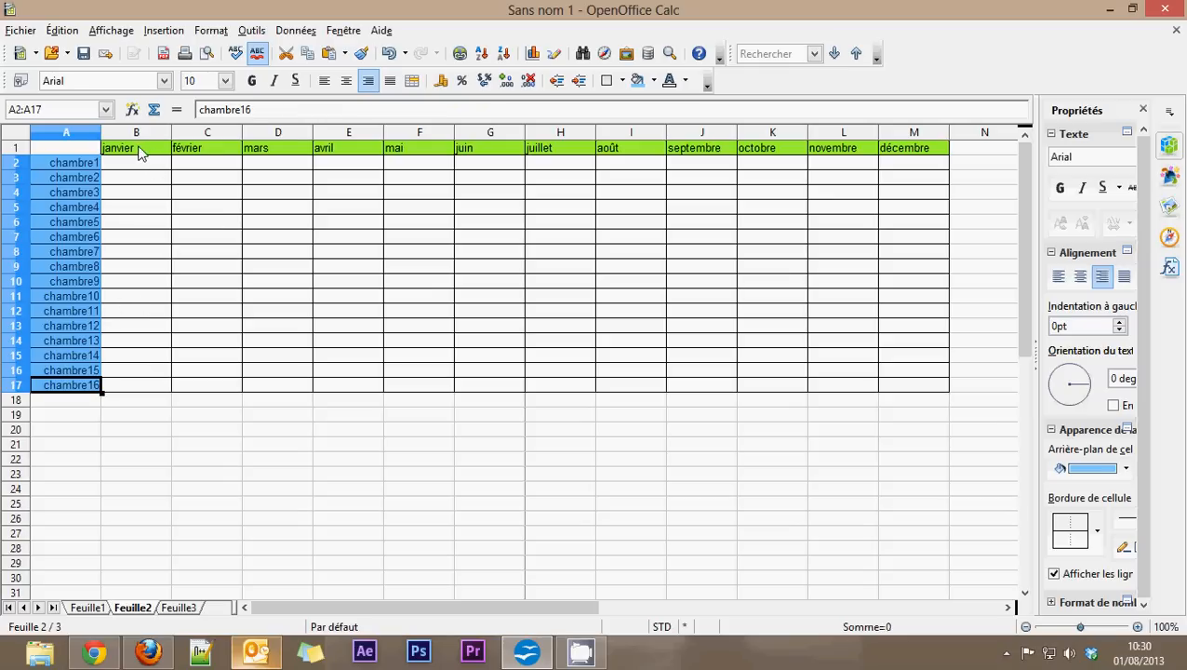
Centre the month headers in B1:M1 horizontally
drag(137, 153, 914, 154)
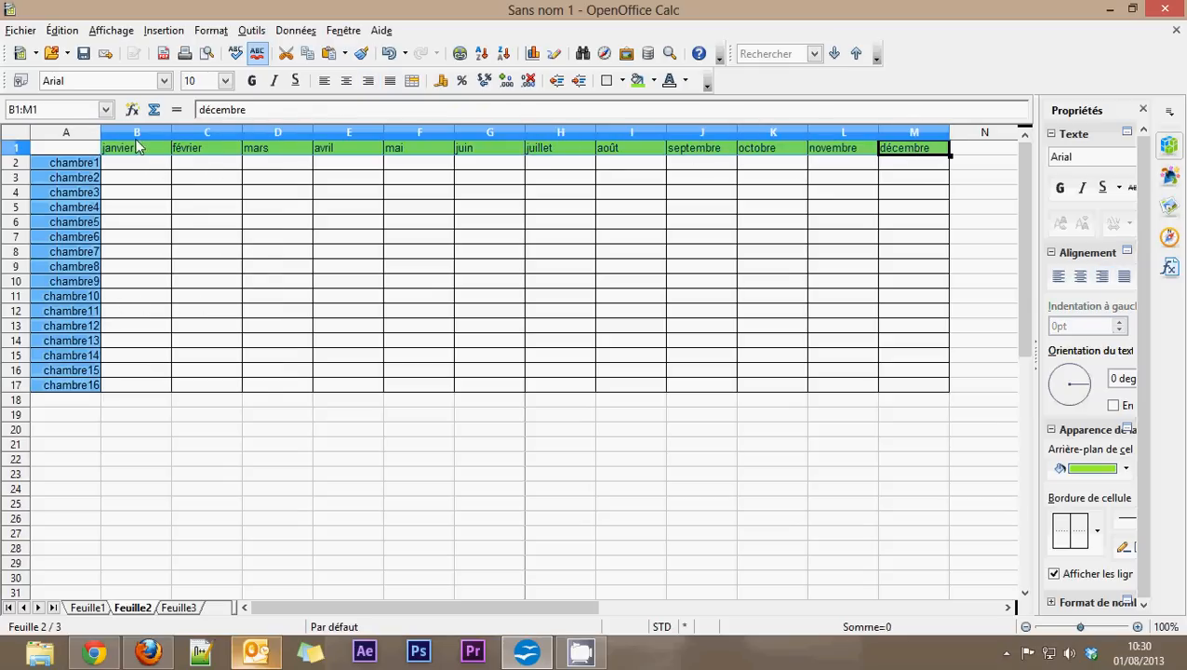
click(346, 83)
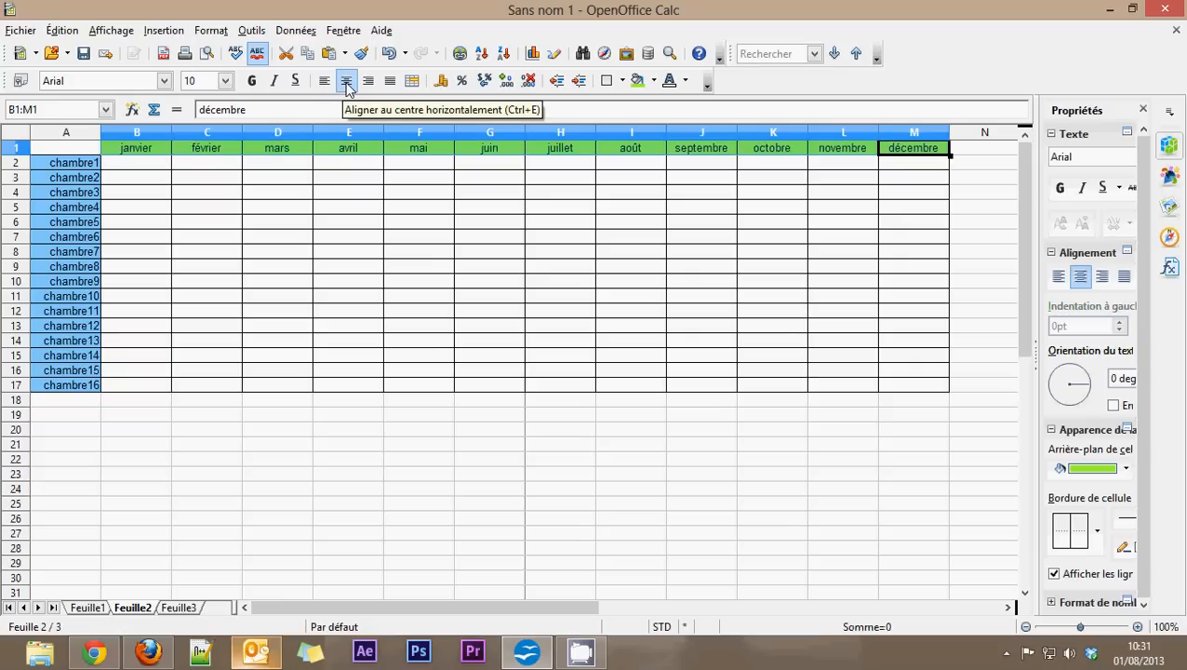
click(344, 331)
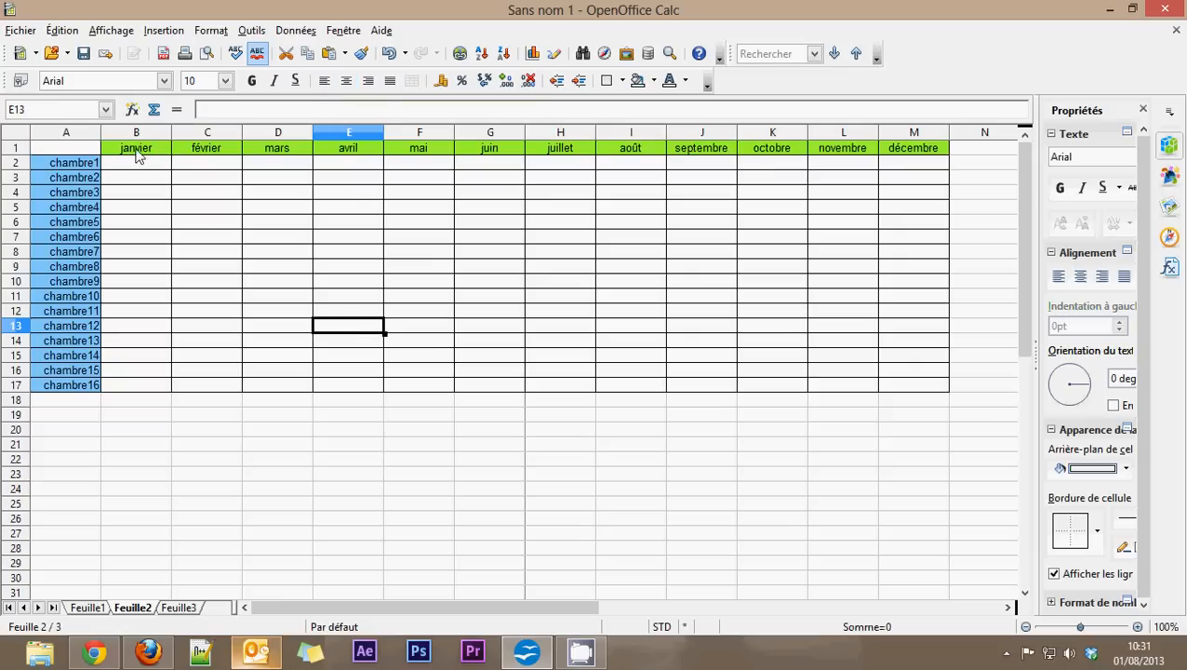
Widen the properties sidebar enough to show its text, vertical alignment and border options
drag(138, 151, 919, 160)
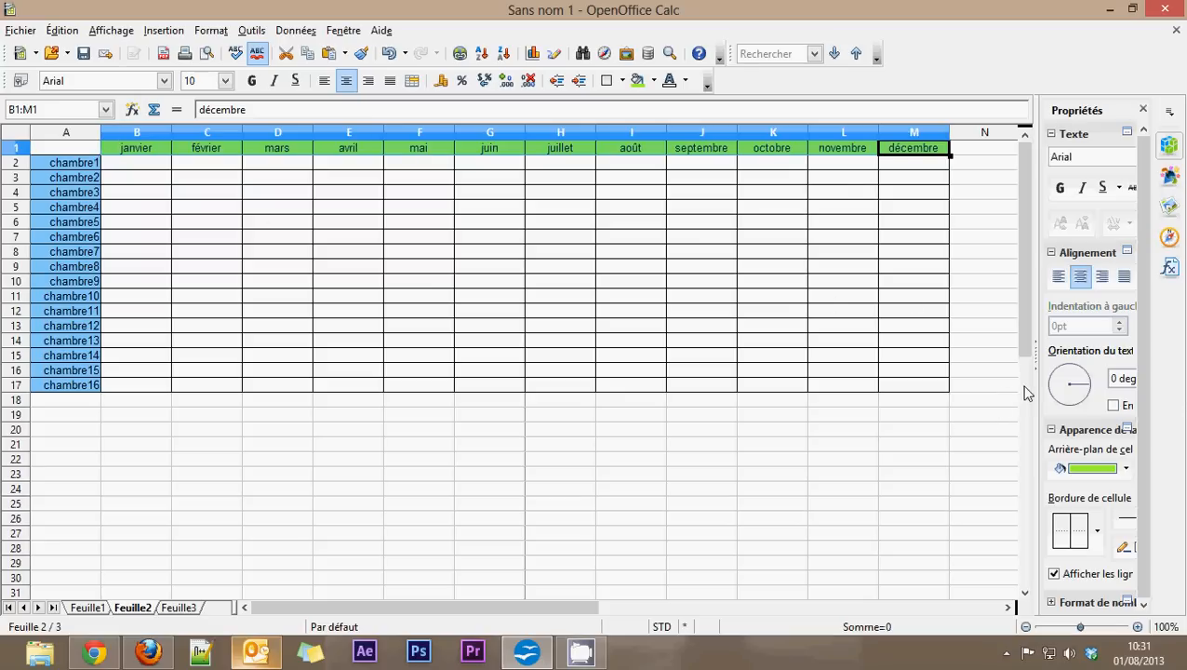
drag(1035, 385, 938, 378)
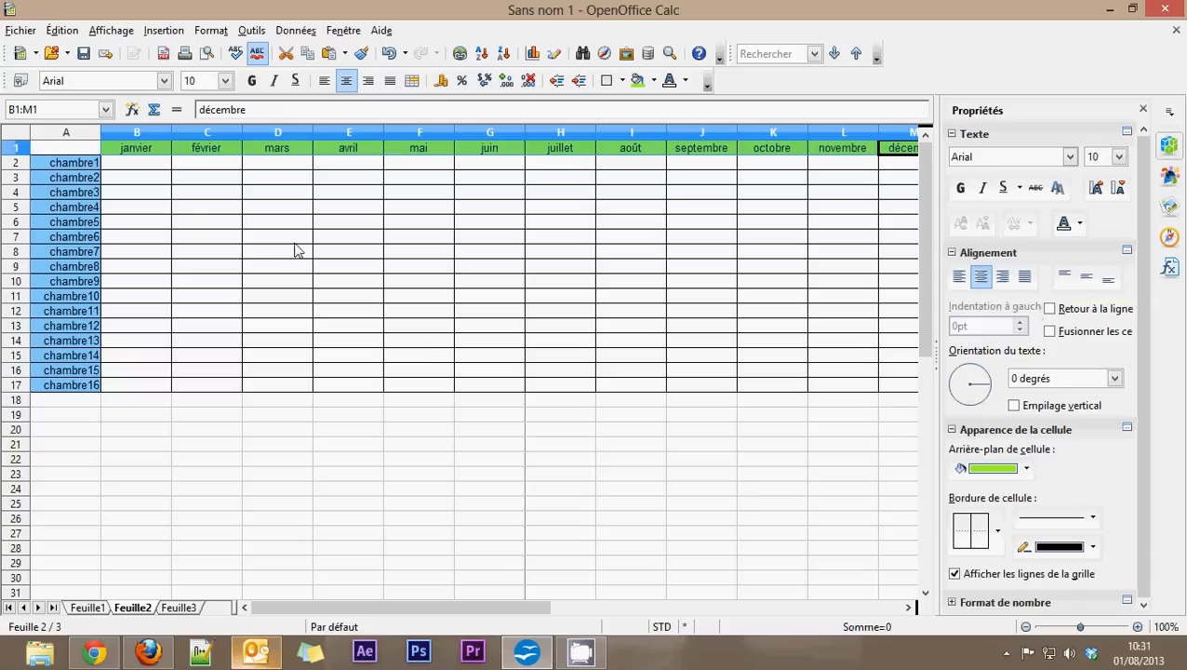
click(207, 206)
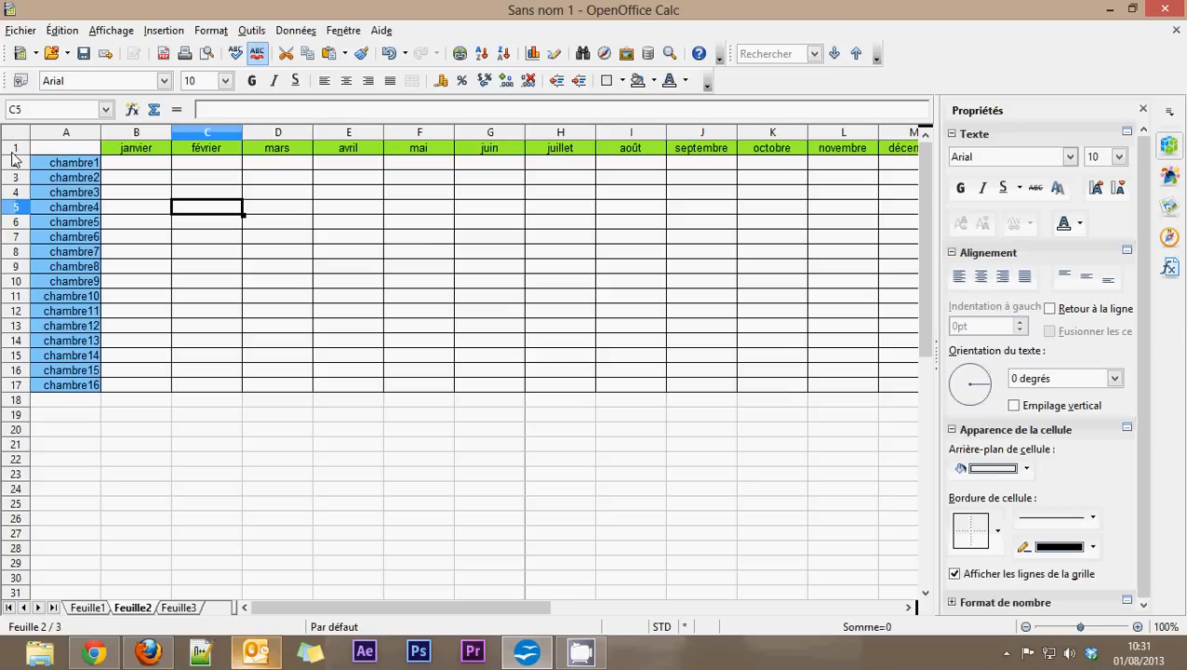
Increase the height of header row 1 to about twice that of the other rows
click(12, 152)
click(13, 165)
click(12, 179)
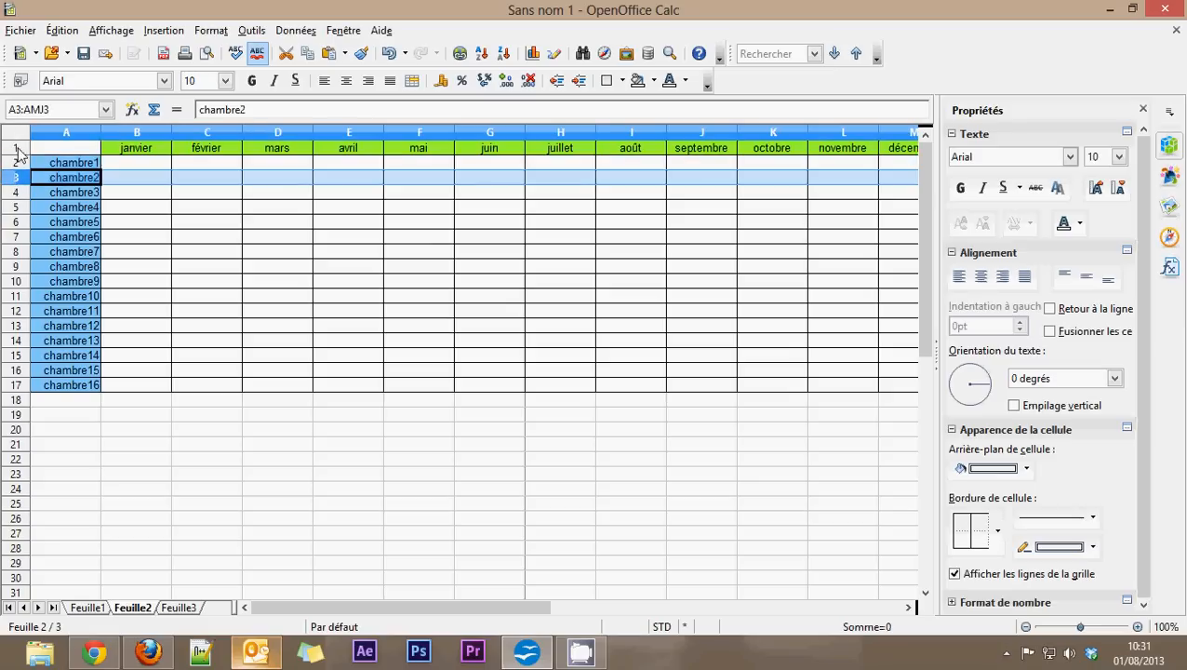
click(15, 152)
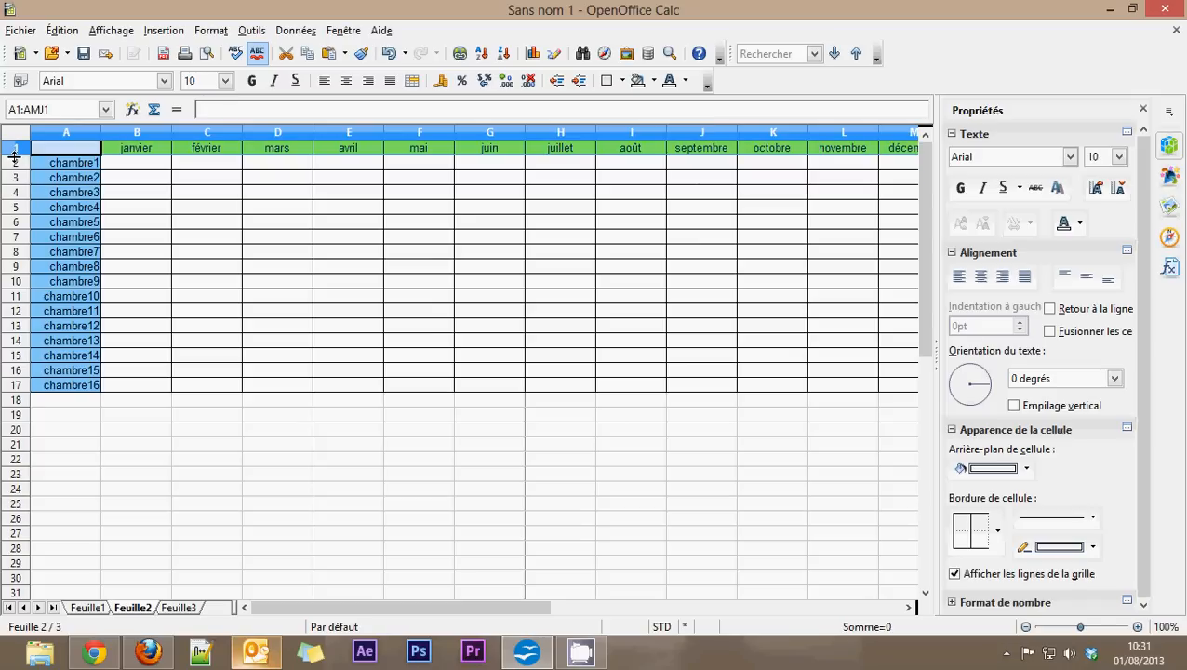
drag(14, 156, 14, 169)
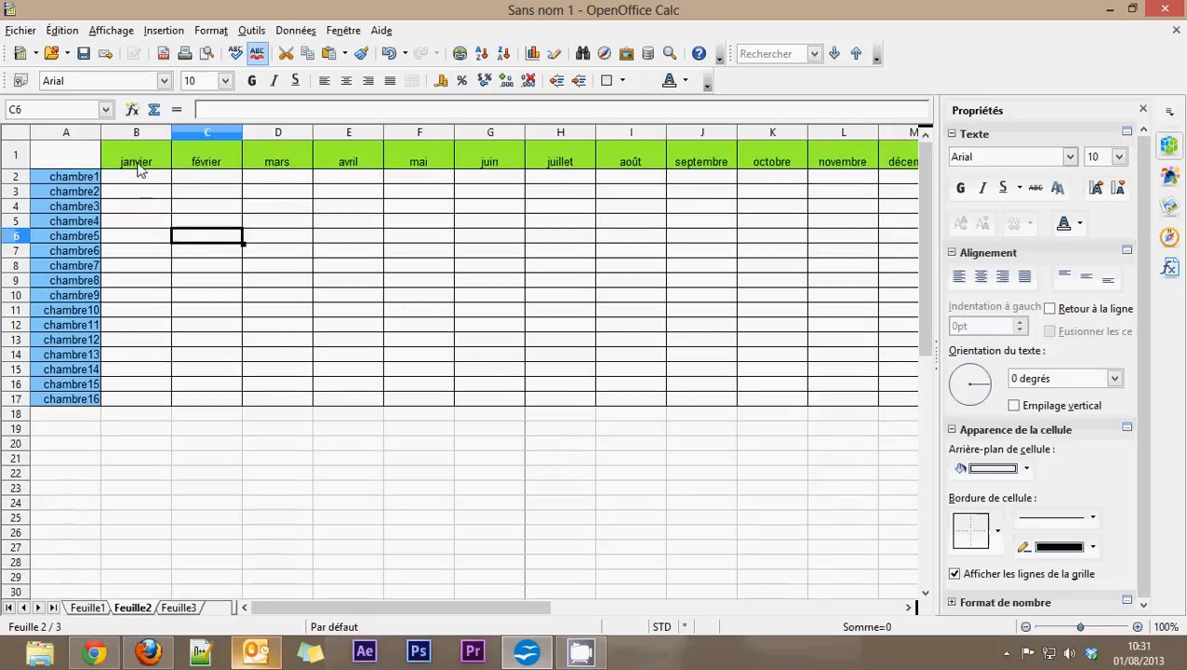
Centre the month headers in B1:M1 vertically within the taller row
drag(132, 166, 839, 163)
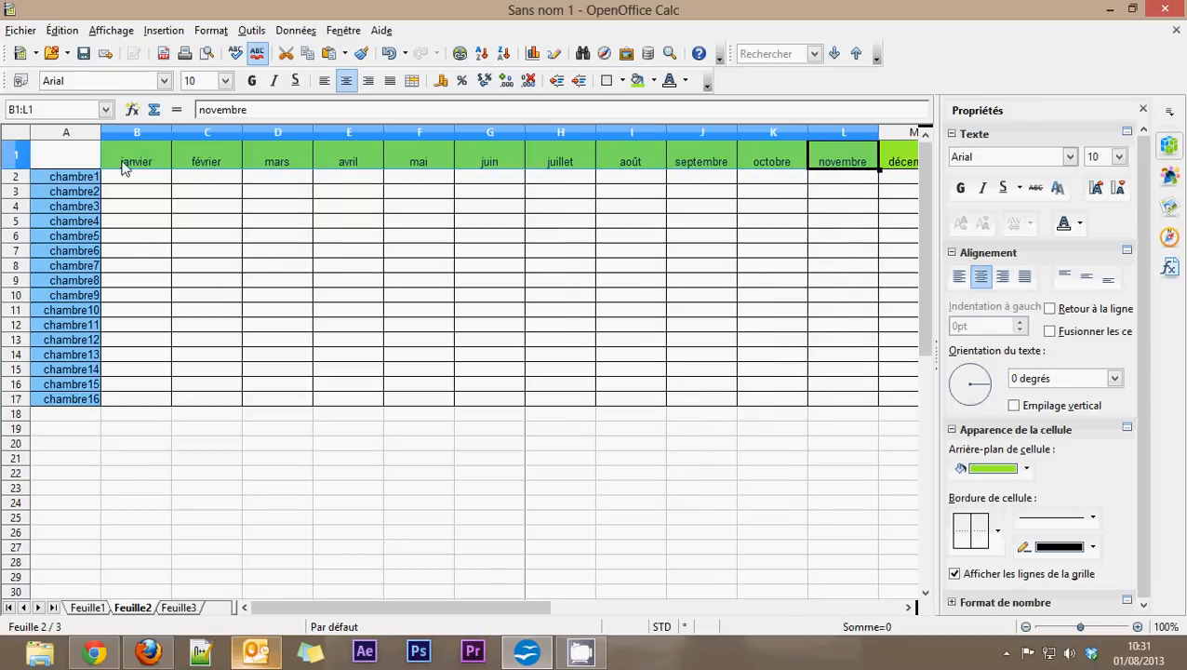
mouse_move(451, 606)
mouse_down()
mouse_move(561, 605)
mouse_move(448, 594)
mouse_move(463, 591)
mouse_up()
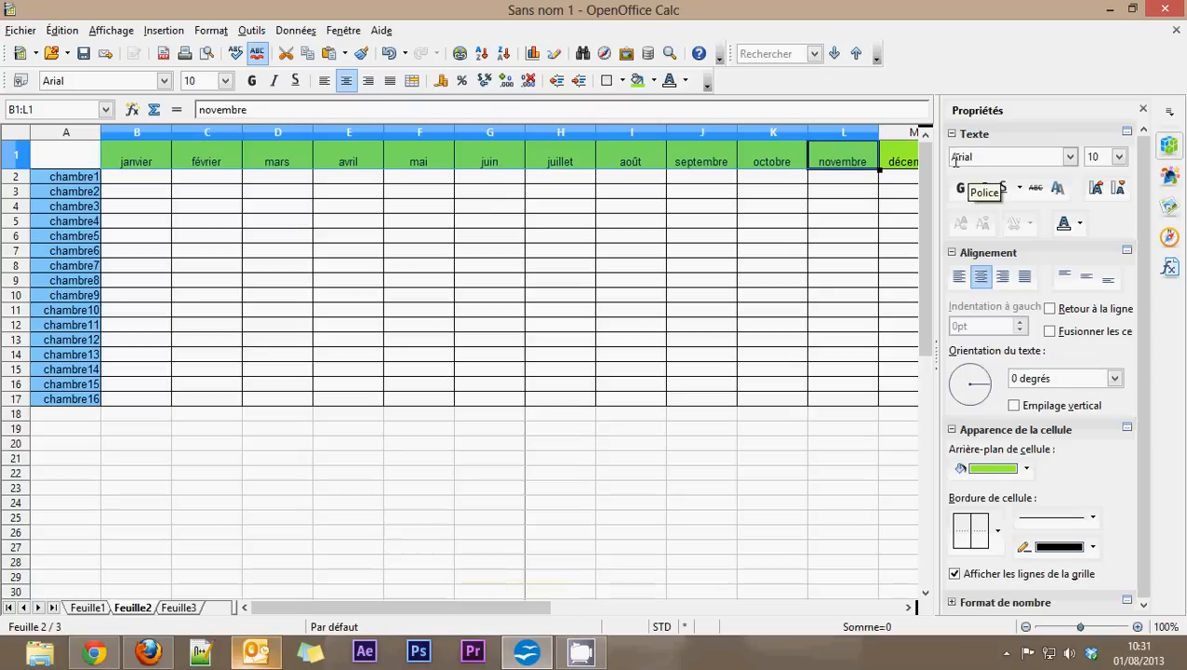
shift+click(902, 163)
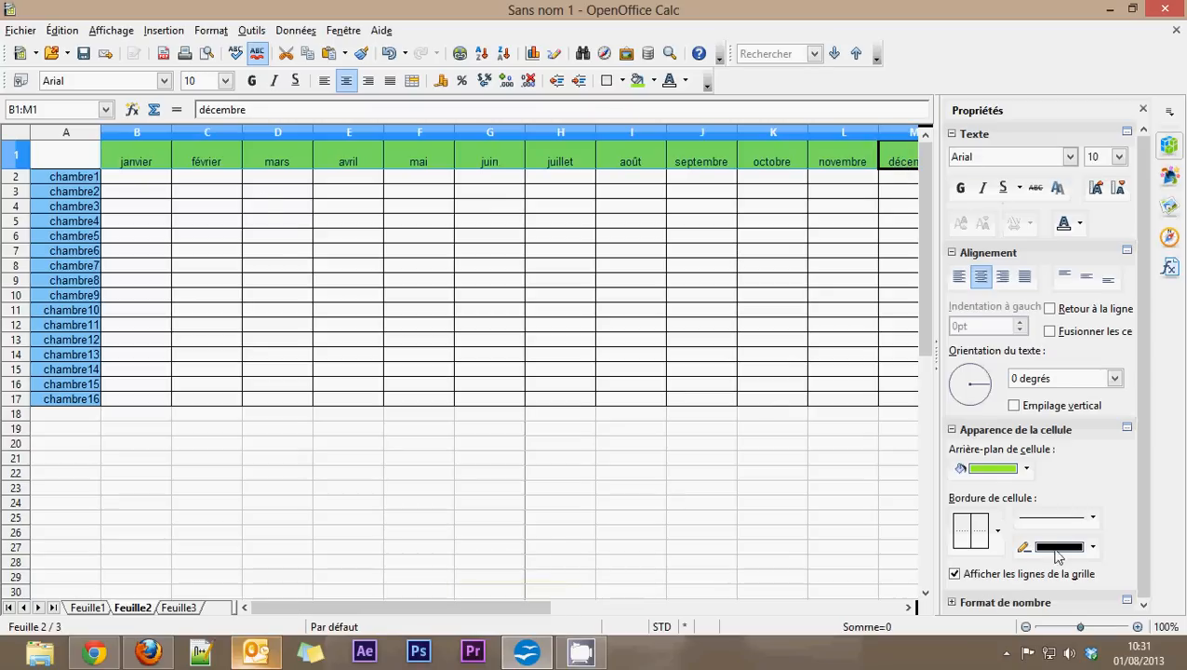
click(1086, 279)
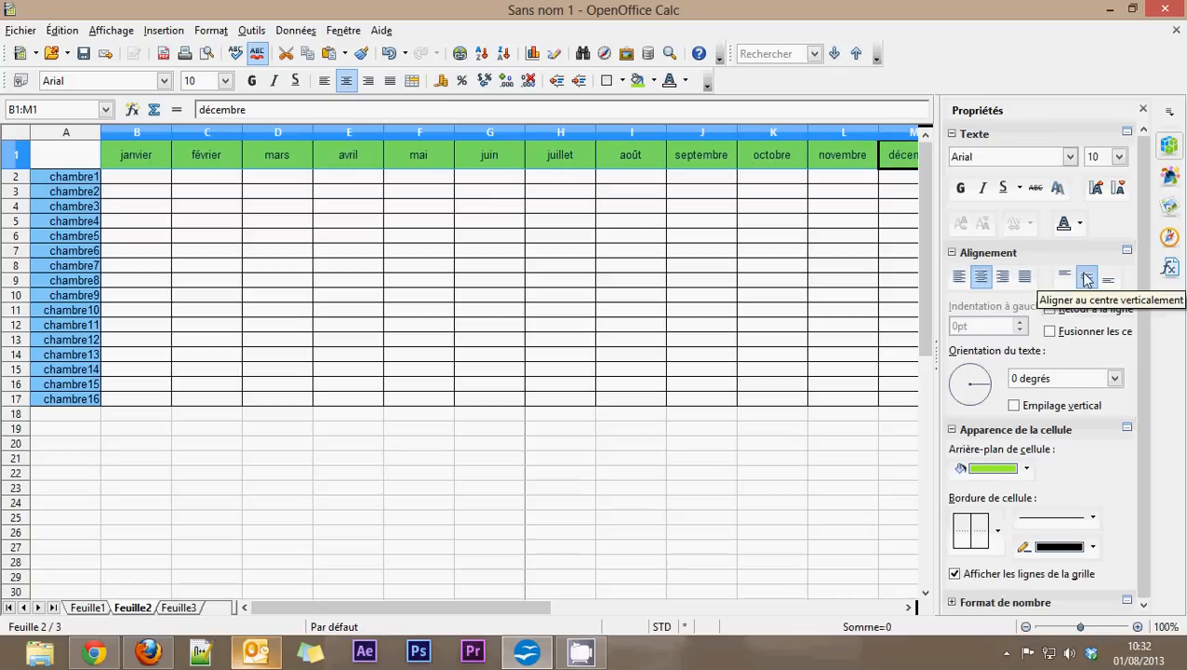
Check the alignment of each month header from janvier to décembre
click(139, 152)
click(225, 161)
click(286, 161)
click(358, 158)
click(416, 158)
click(488, 158)
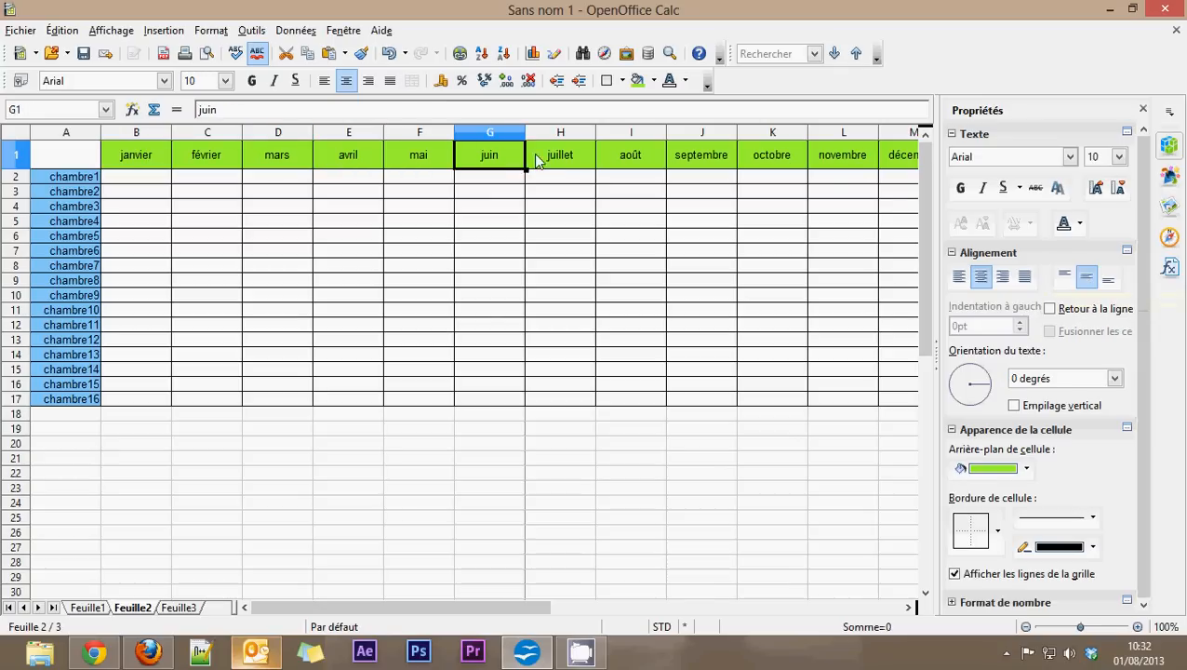
click(567, 158)
click(628, 158)
click(704, 163)
click(772, 160)
click(842, 160)
click(878, 160)
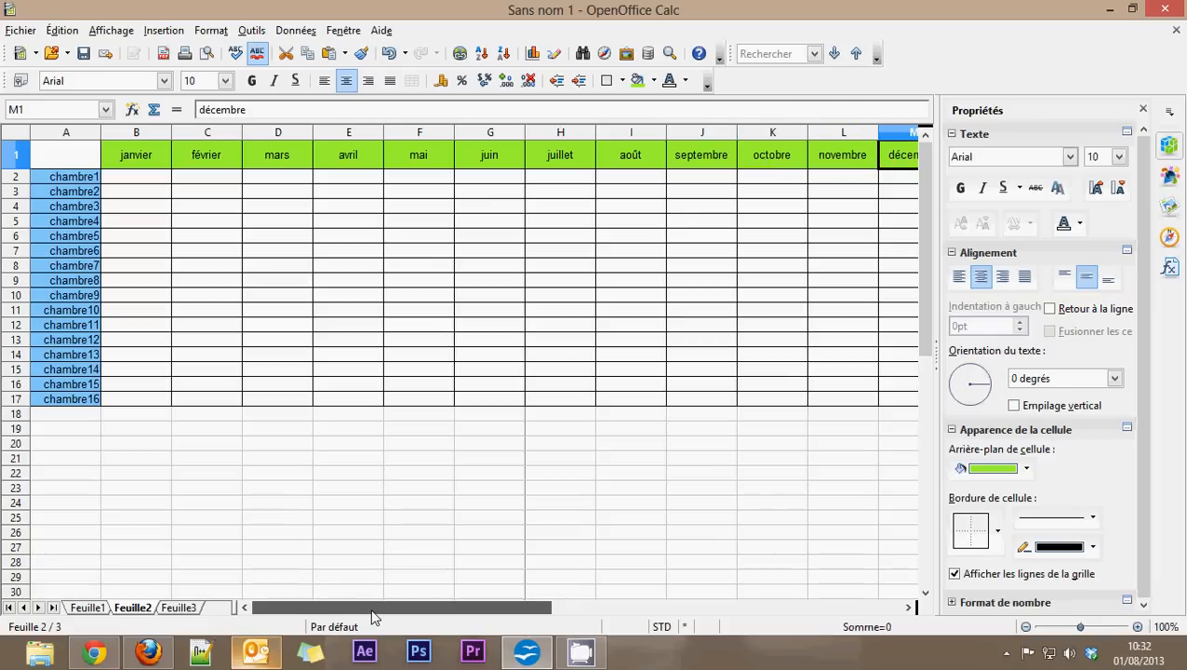
Enter the label "Total" with a capital T in cell A19, below the room list
drag(372, 617, 313, 614)
click(62, 431)
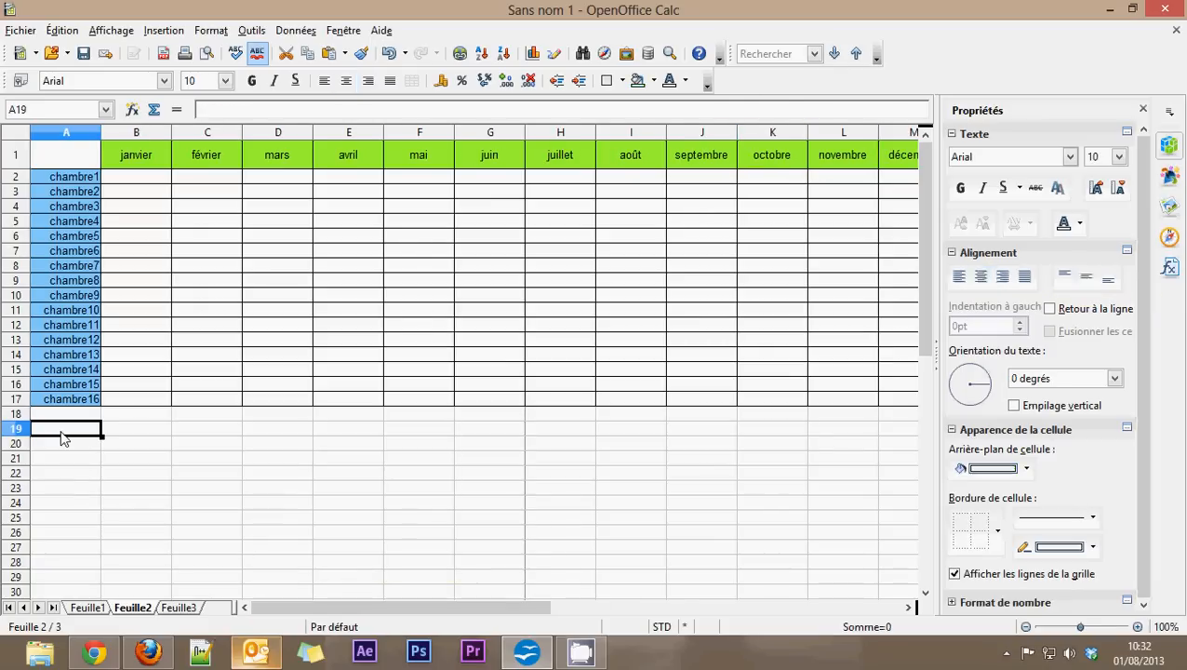
click(457, 601)
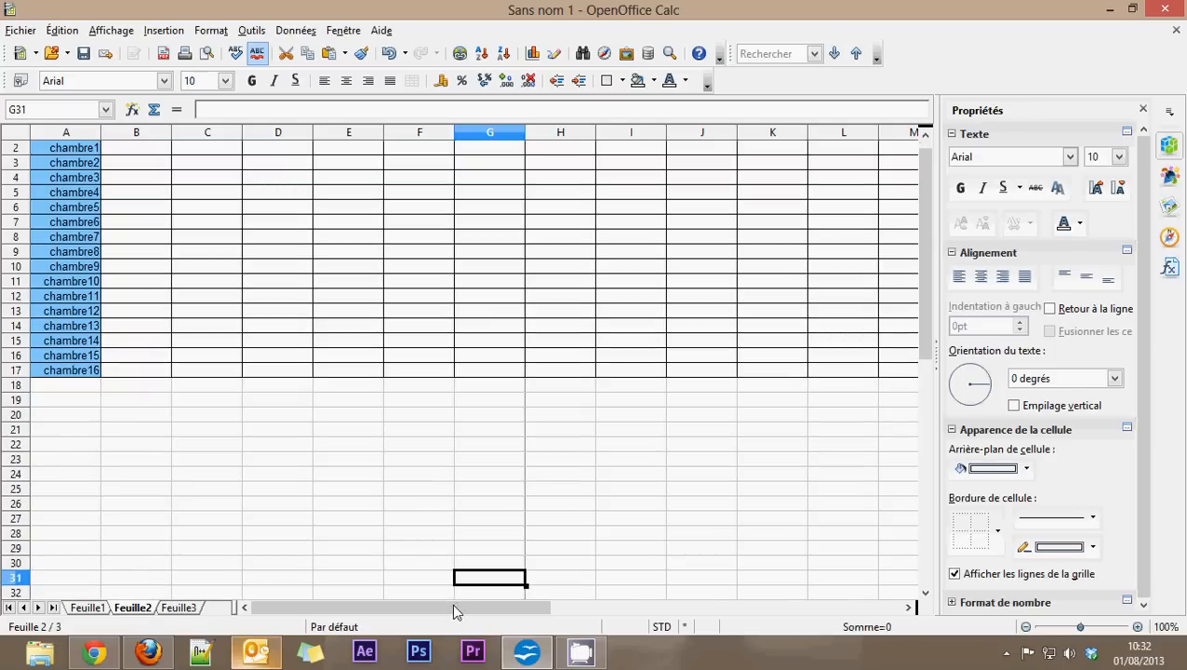
drag(386, 615, 238, 612)
click(57, 431)
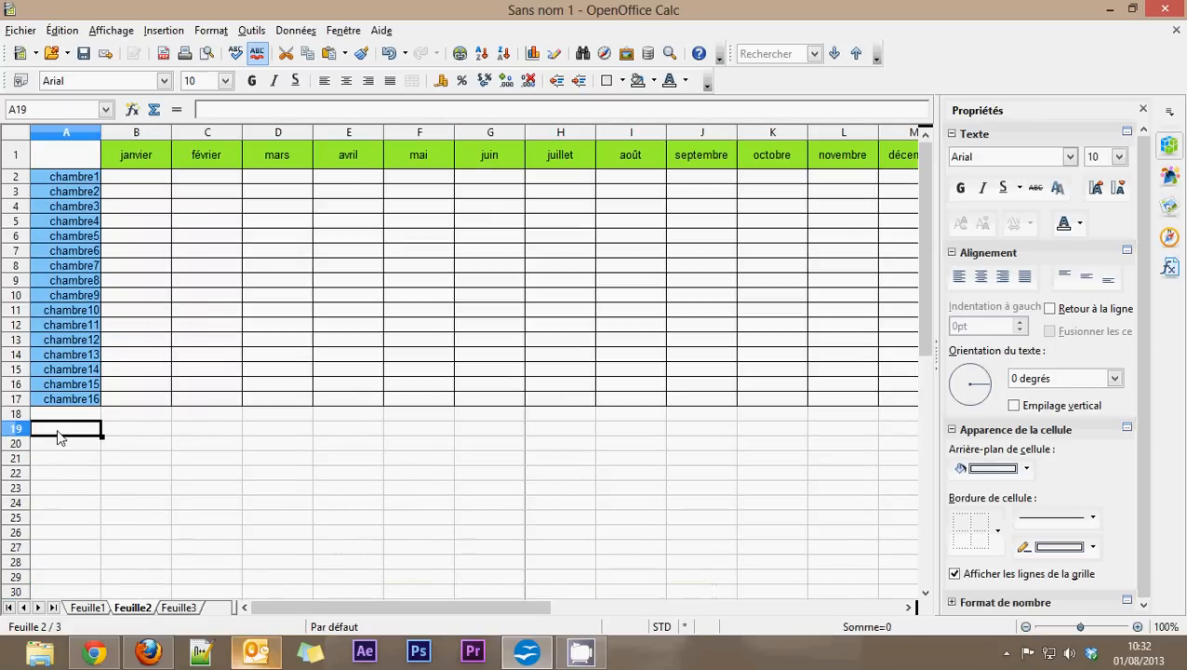
text(total)
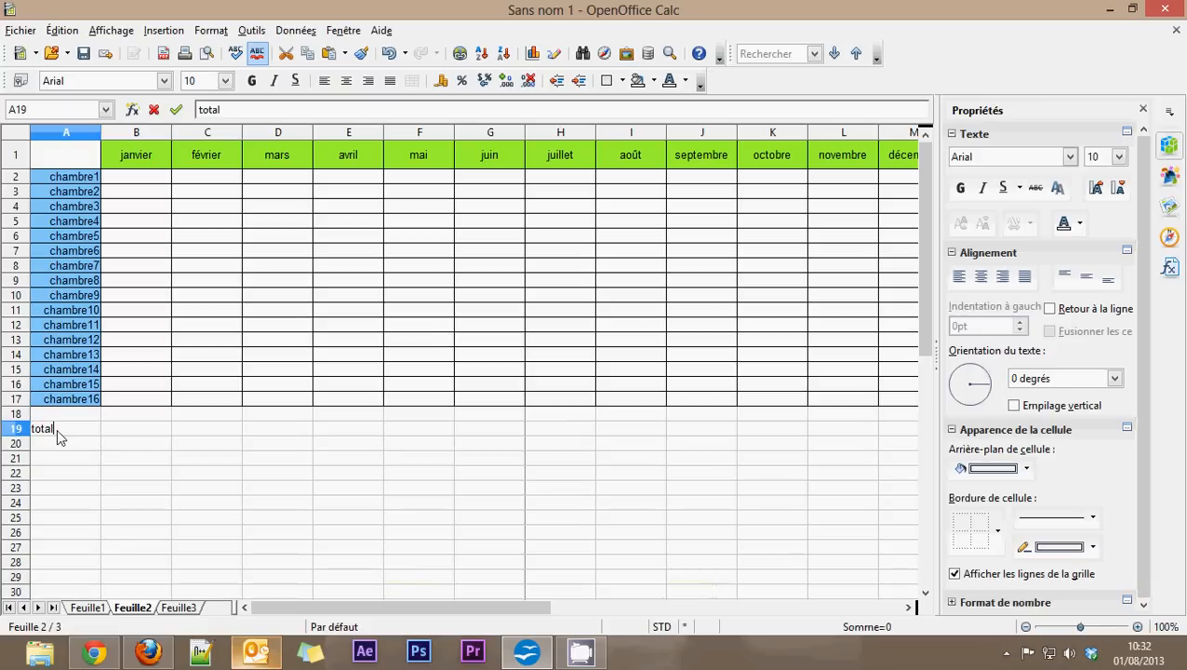
key(Return)
click(56, 429)
text(Tota)
key(Return)
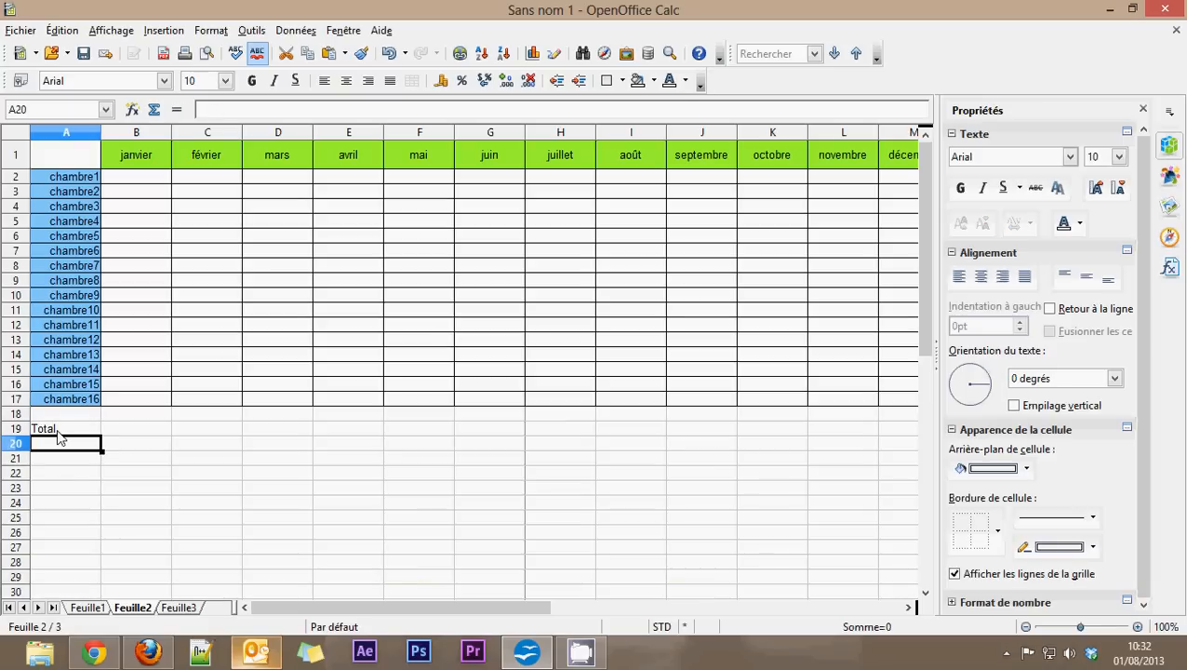
Enter the labels "Moyenne", "Mediane" and "Maximum" in cells A20 to A22, below the Total label
text(Moyenne)
key(Return)
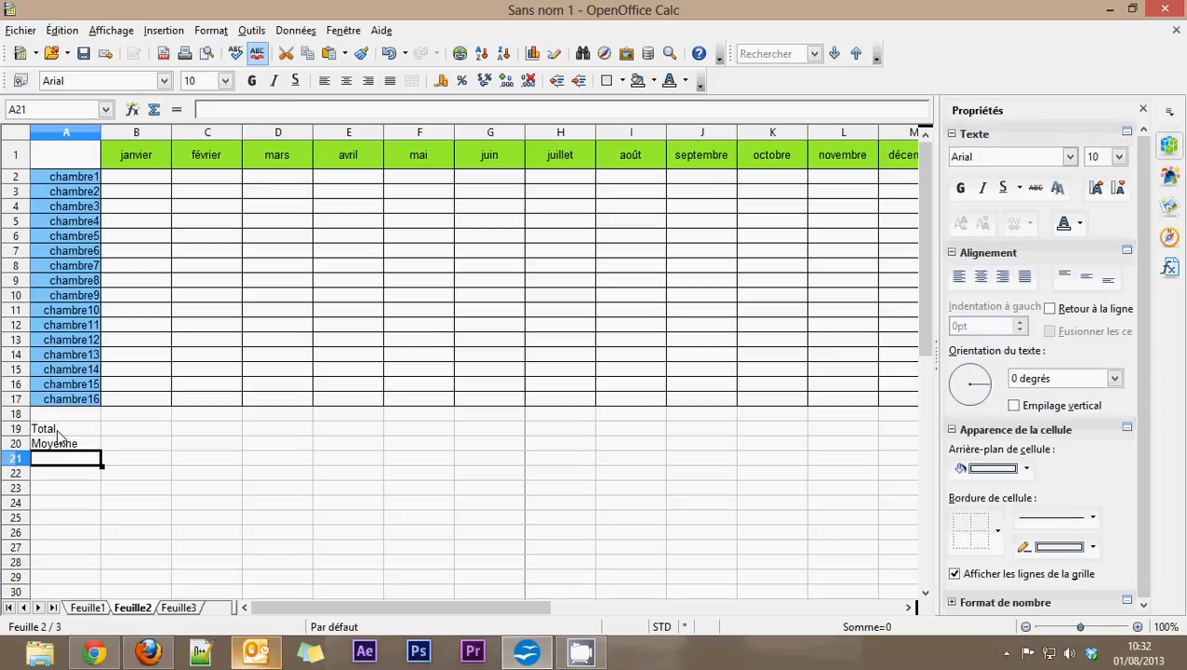
text(Mediane)
key(Return)
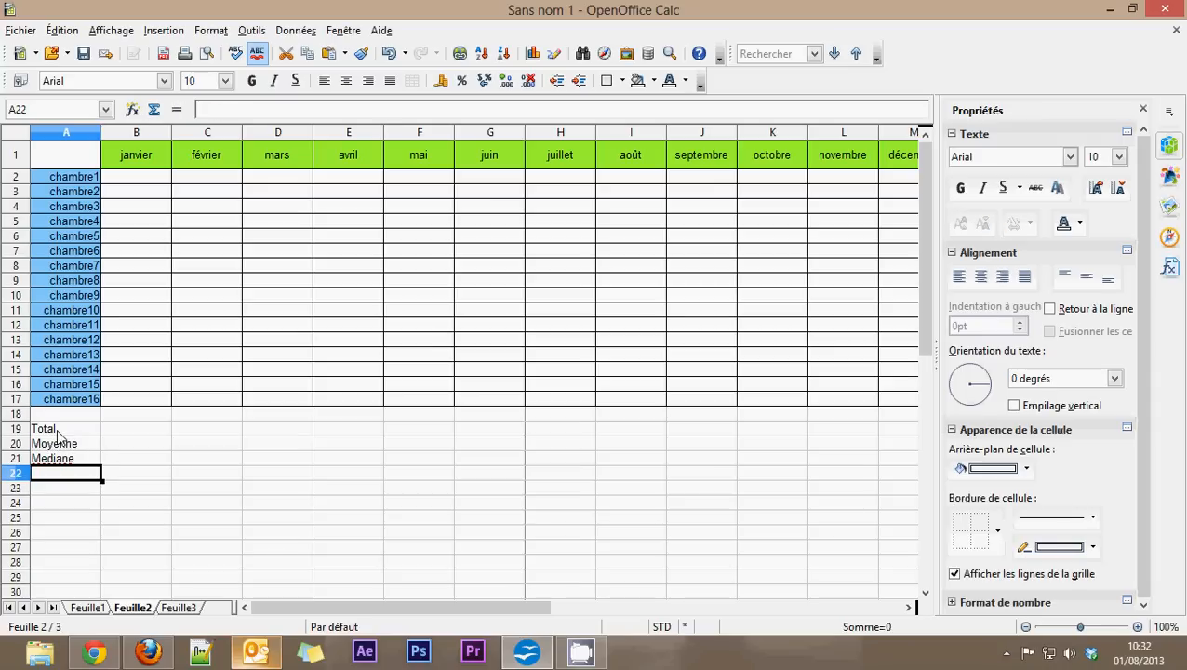
text(Maxi)
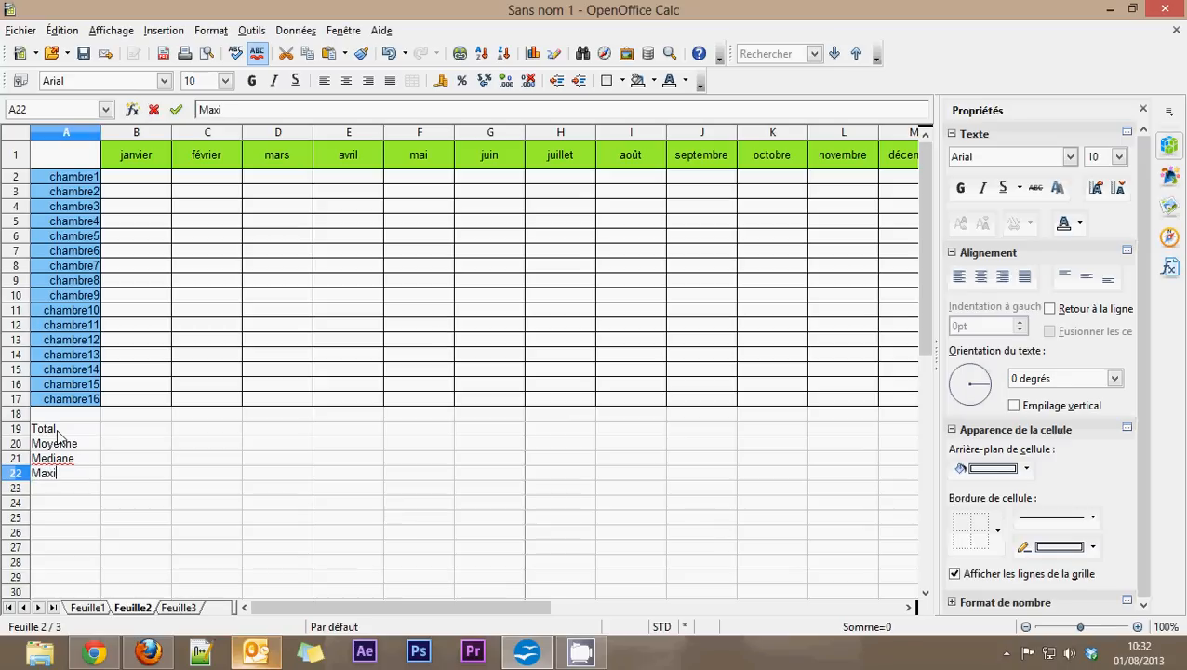
text(mum)
key(Return)
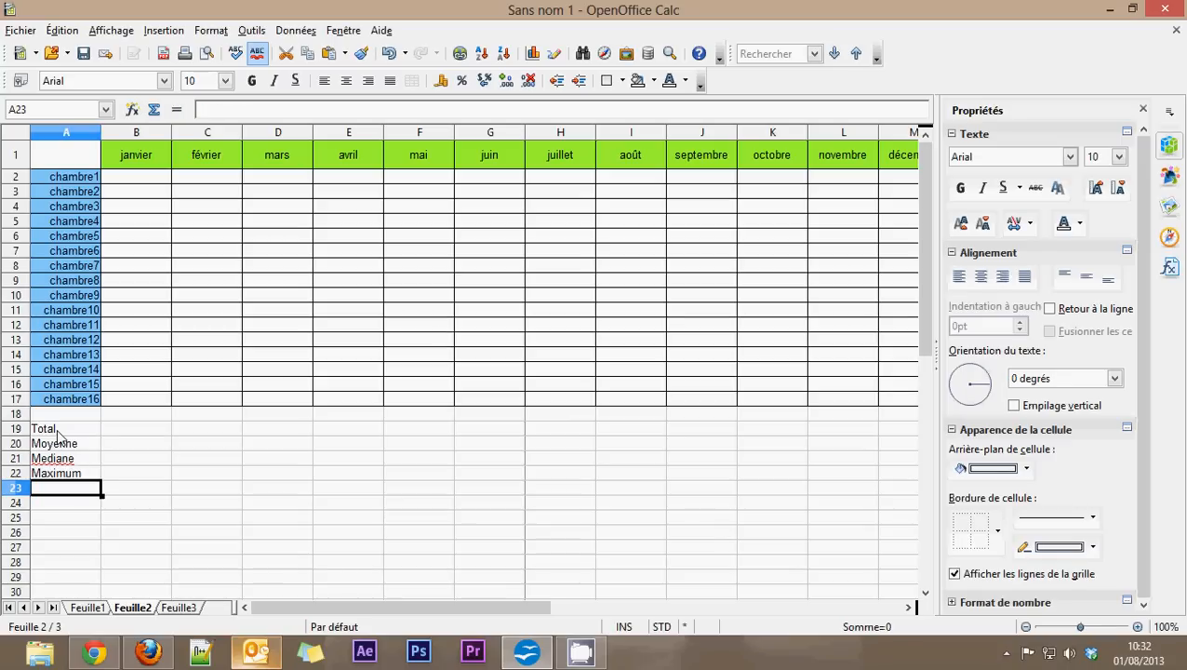
Add the labels "Minimum", "% C.A" and "Variation" in cells A23 to A25
text(Minimum)
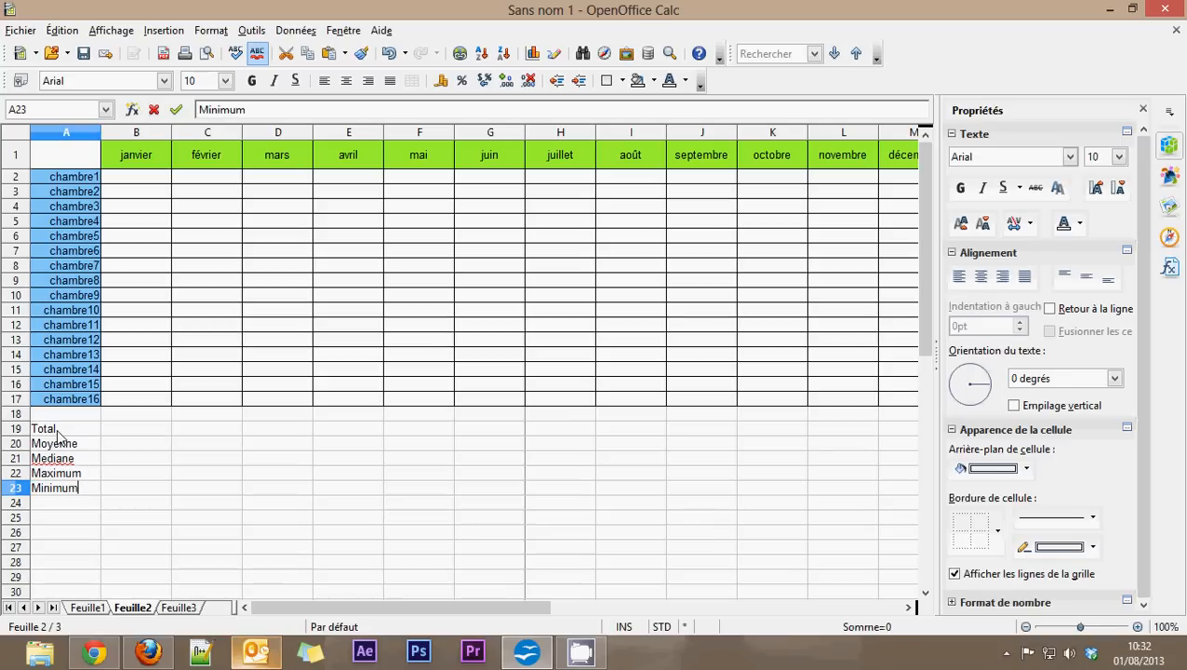
key(Return)
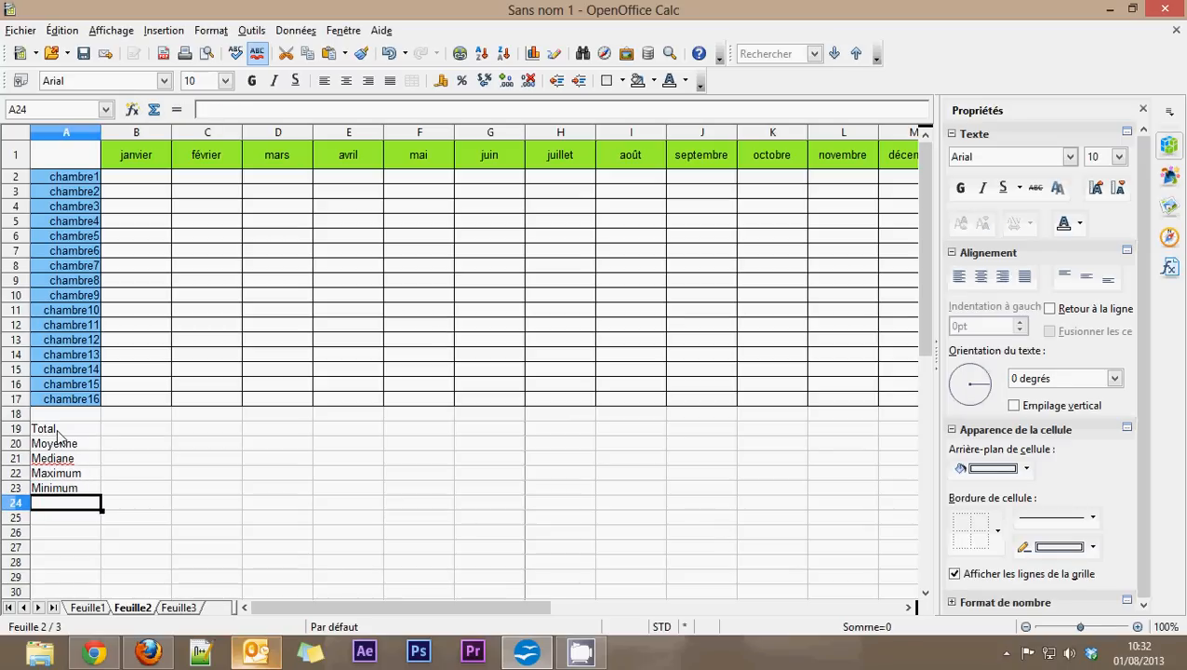
text(% C.A)
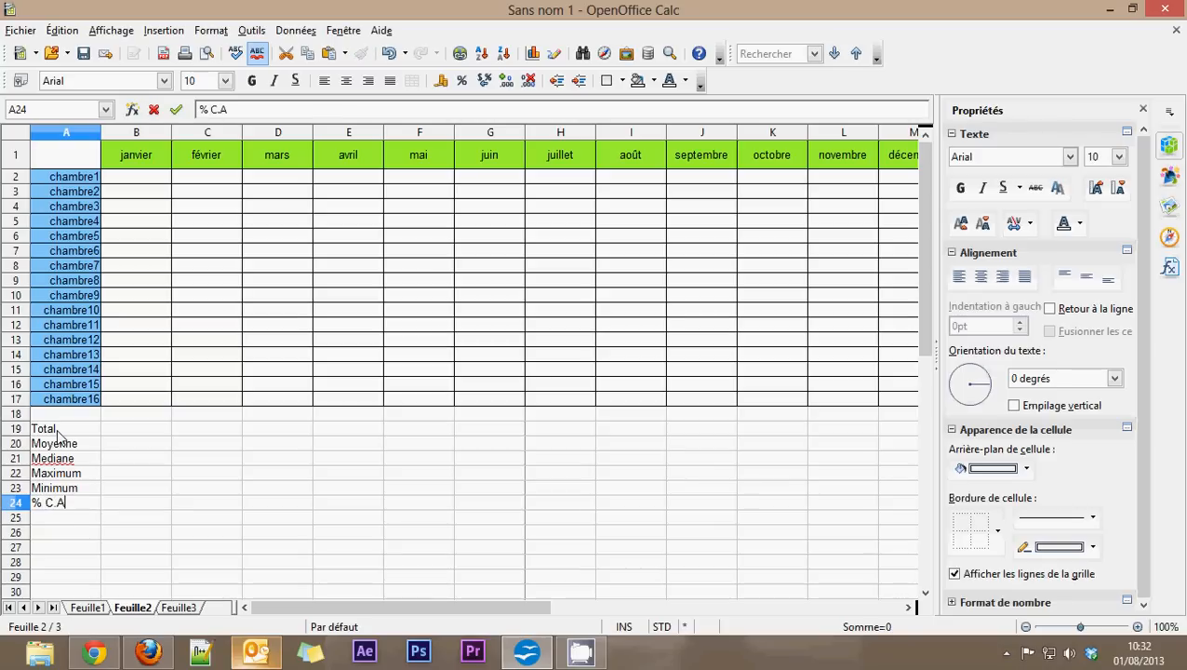
key(Return)
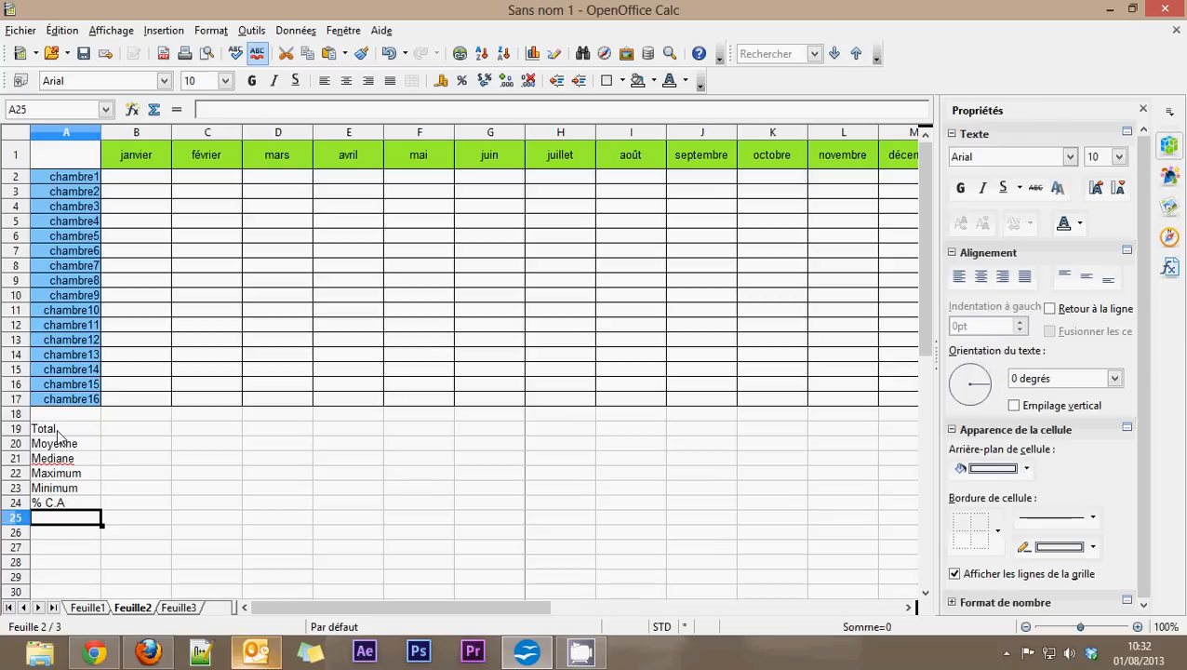
text(Variation)
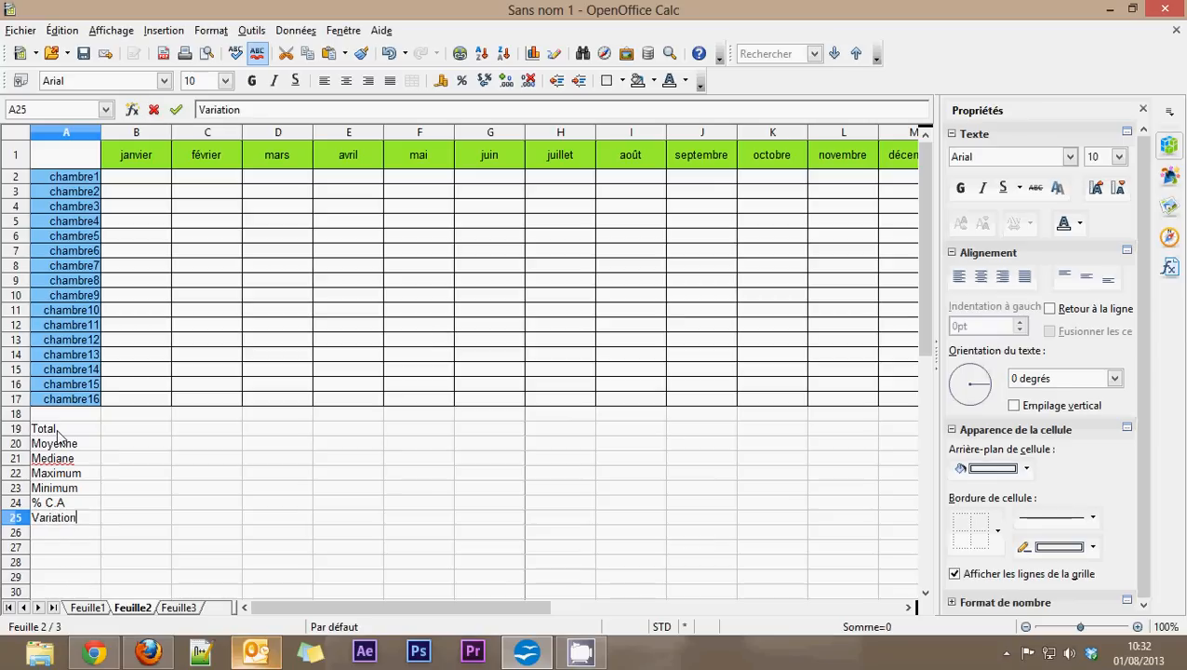
key(Tab)
Enter the column headers "Total" in O1 and "Moyenne" in P1, leaving column N empty after décembre
drag(465, 608, 787, 609)
drag(596, 611, 545, 609)
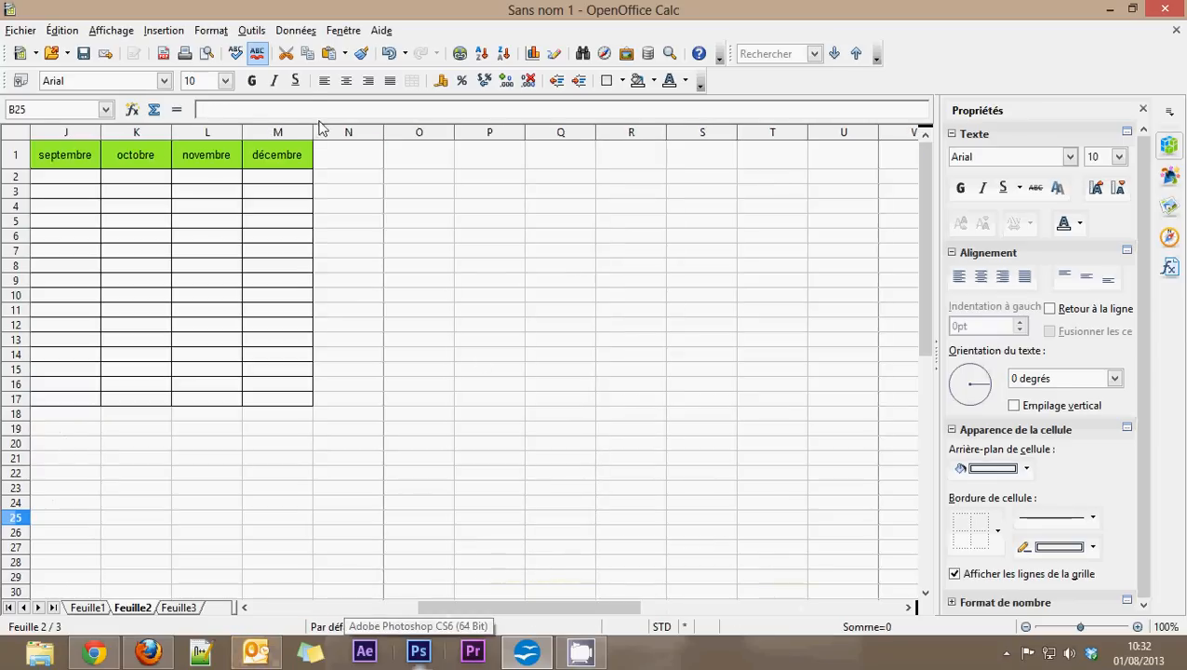
click(391, 164)
text(Total)
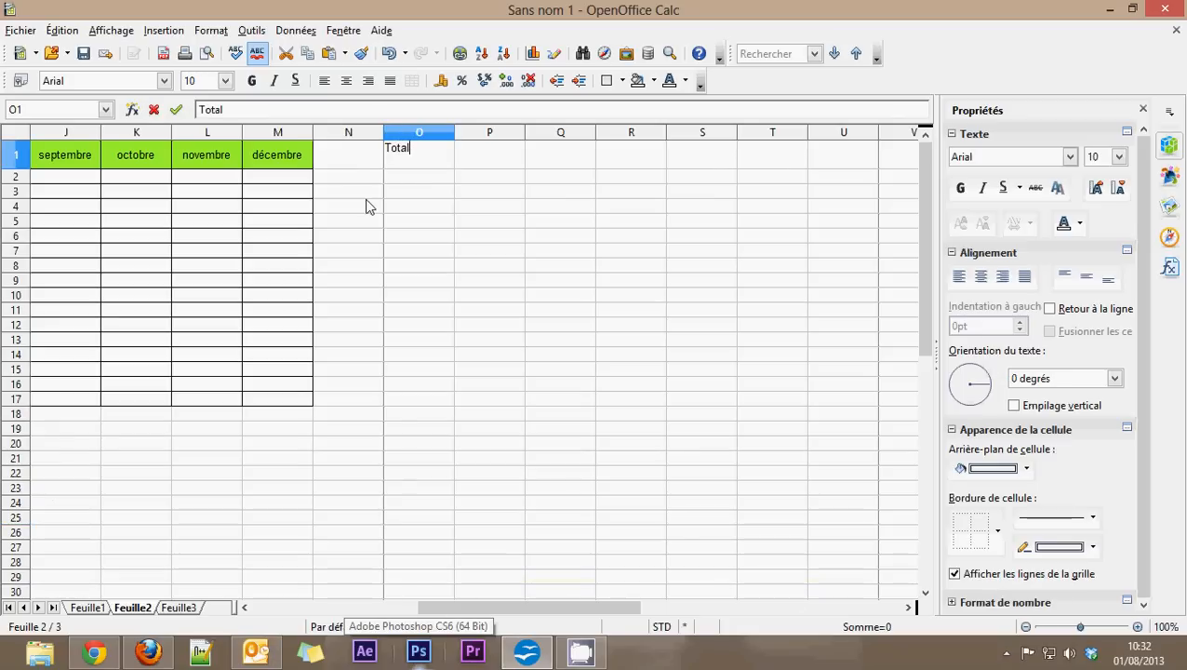
key(Tab)
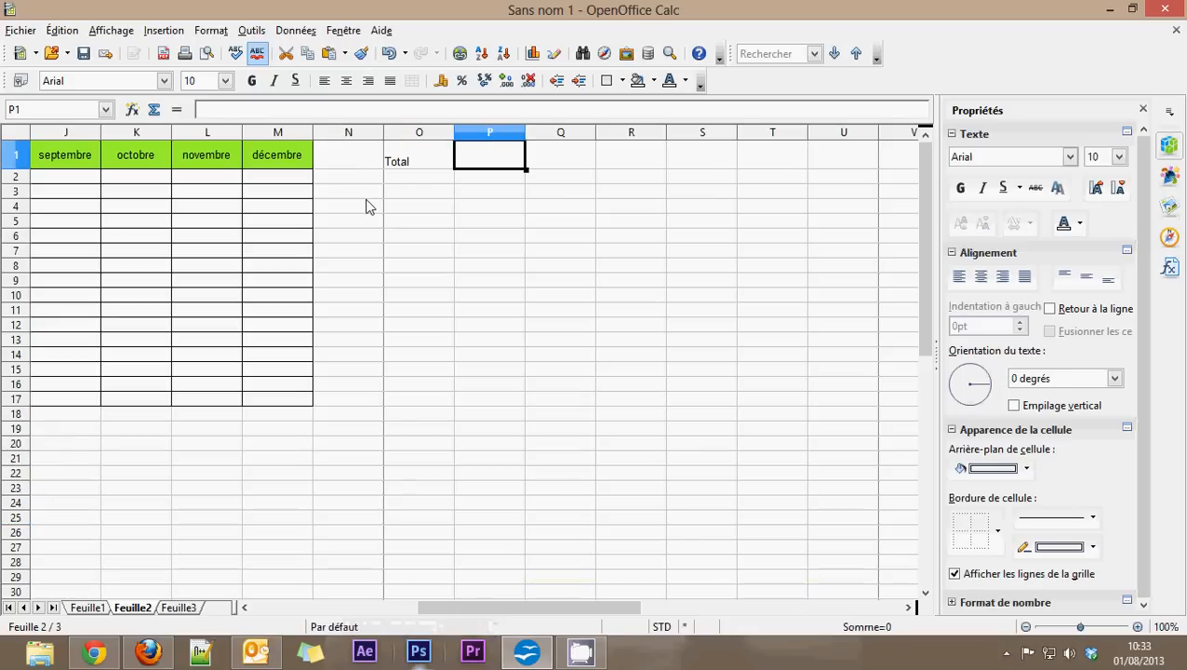
text(Moyenne)
key(Tab)
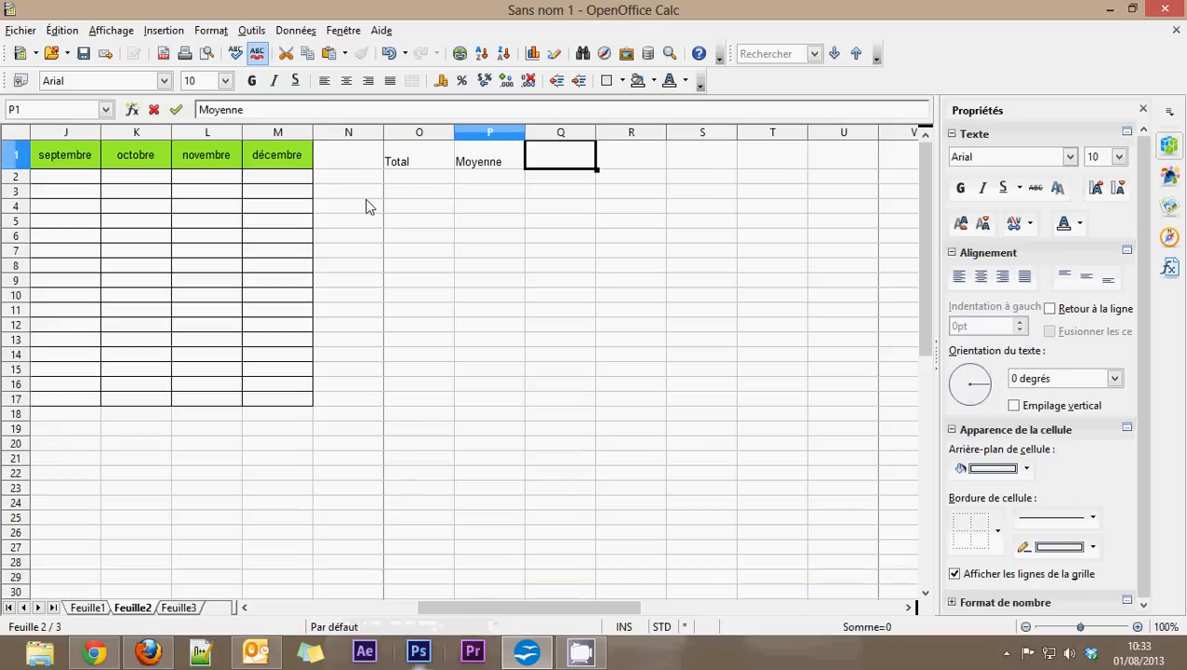
Enter the column headers "Maximum" in Q1 and "Minimum" in R1
text(Maximu)
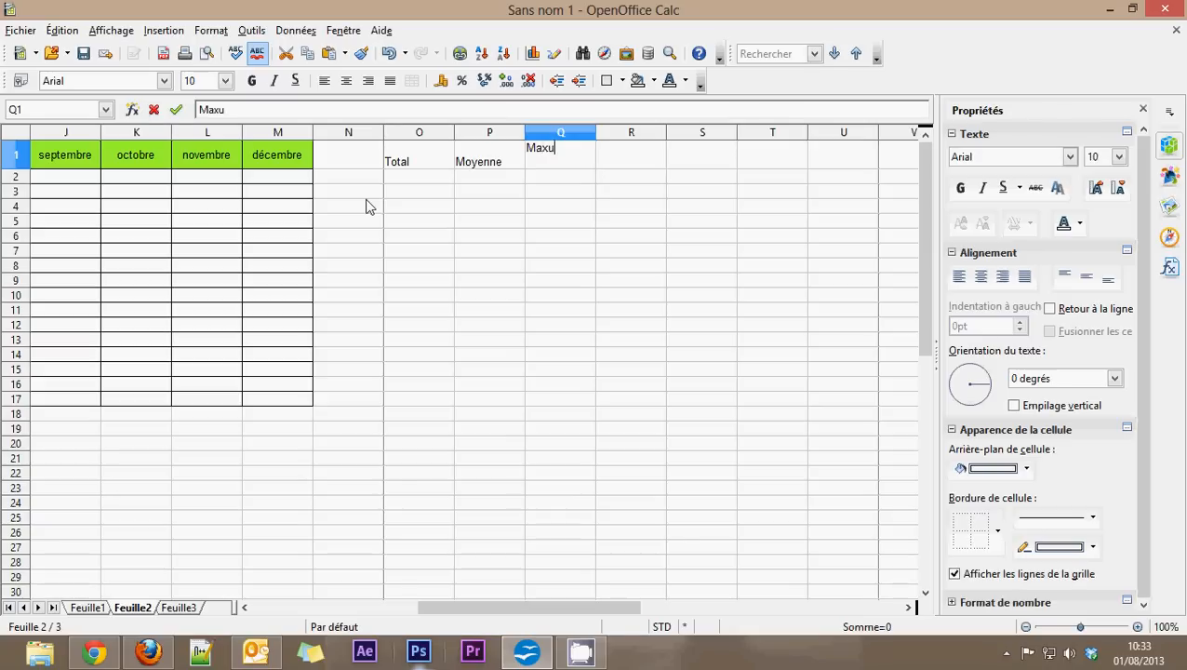
key(BackSpace)
text(imum)
key(Tab)
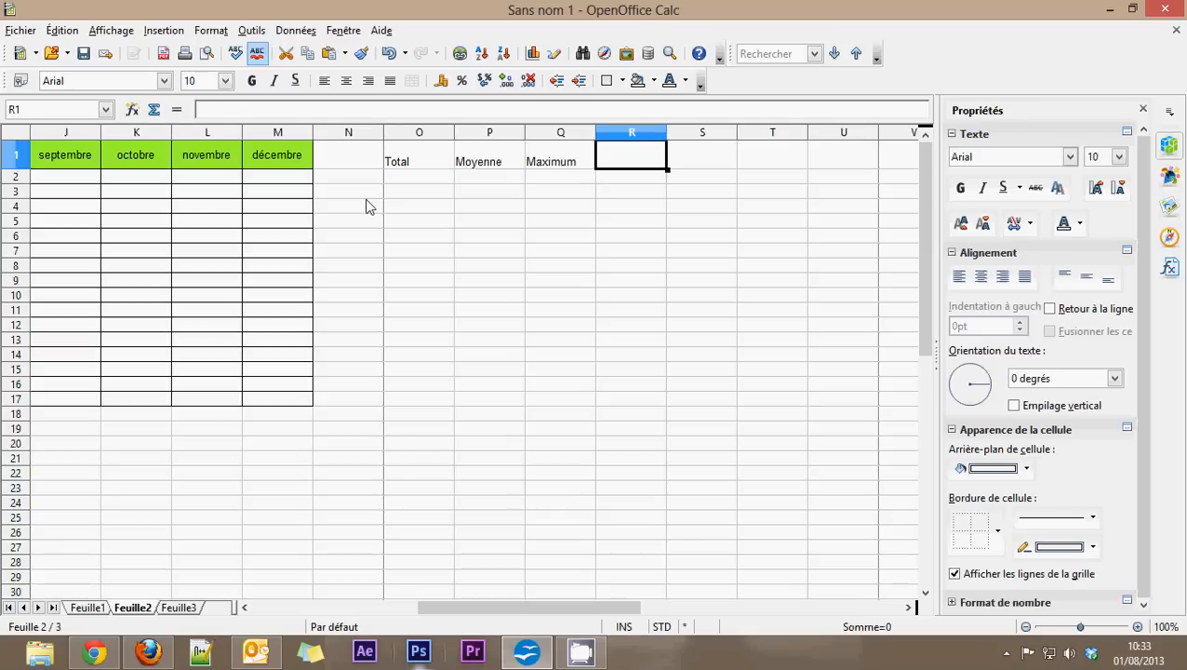
text(Minimum)
key(BackSpace)
key(BackSpace)
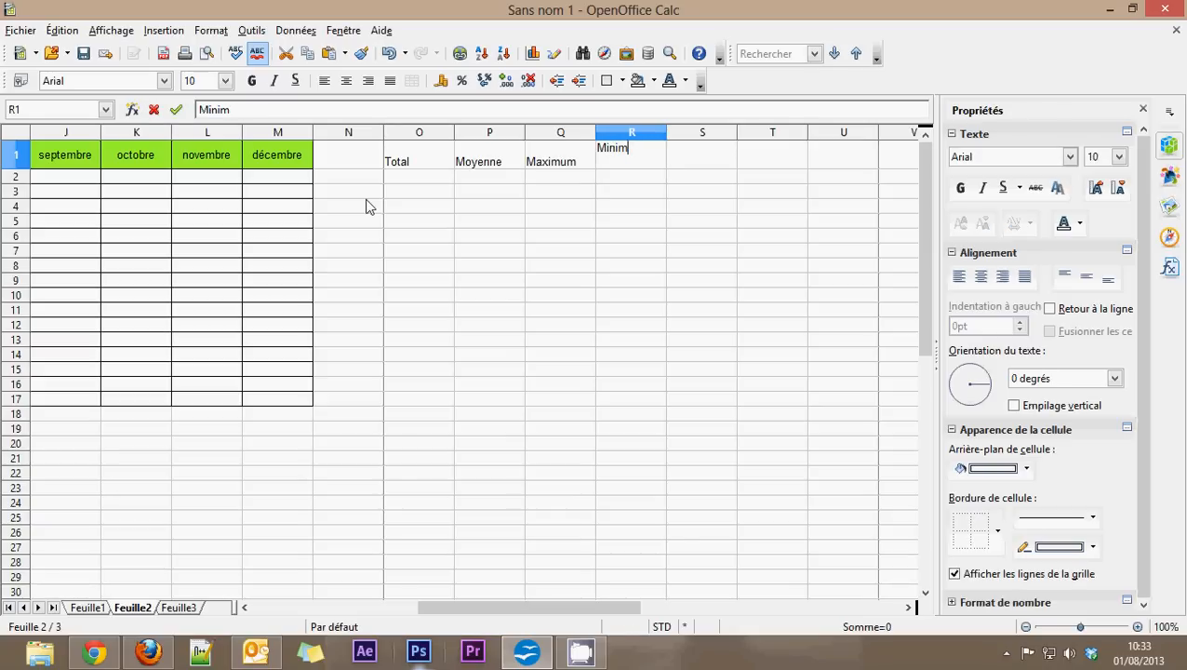
text(um)
key(Tab)
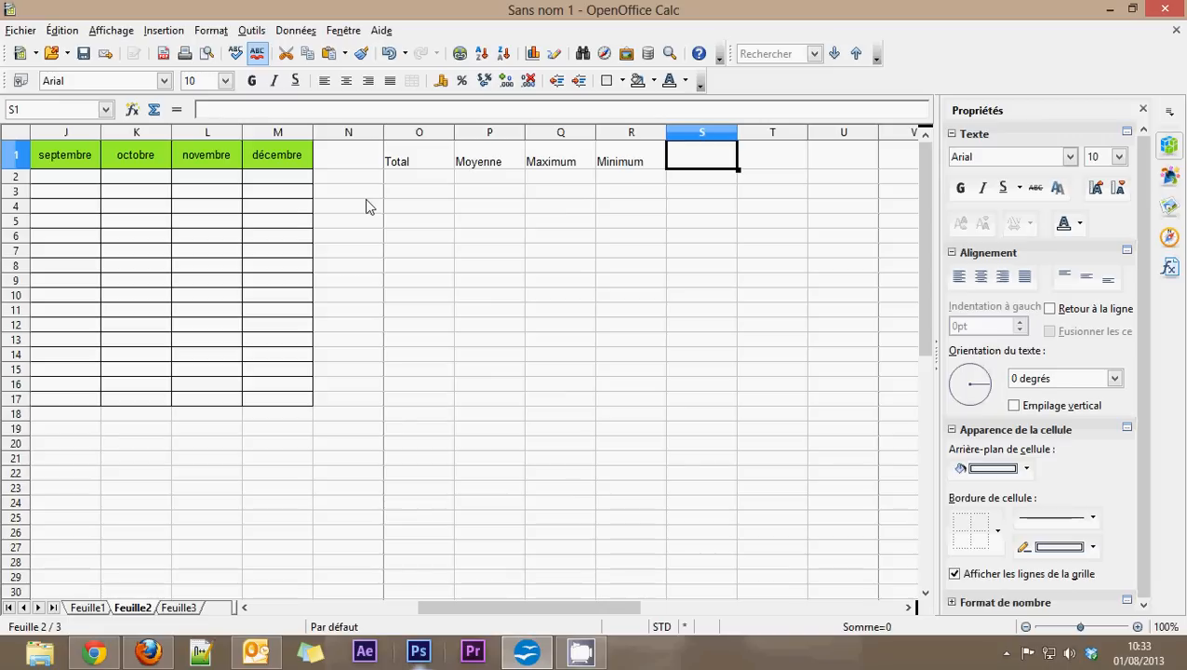
Enter the column headers "% C.A", "Mediane" and "Rentabilité" in cells S1 to U1
text(%)
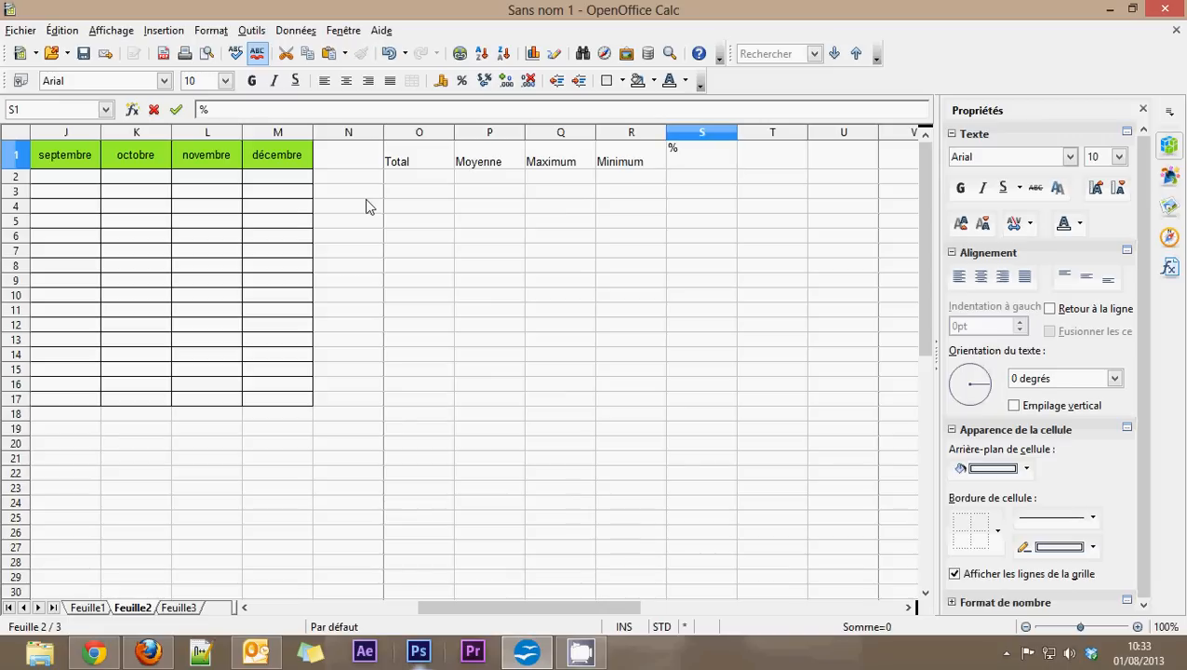
text( CA)
key(BackSpace)
text(.A)
key(Tab)
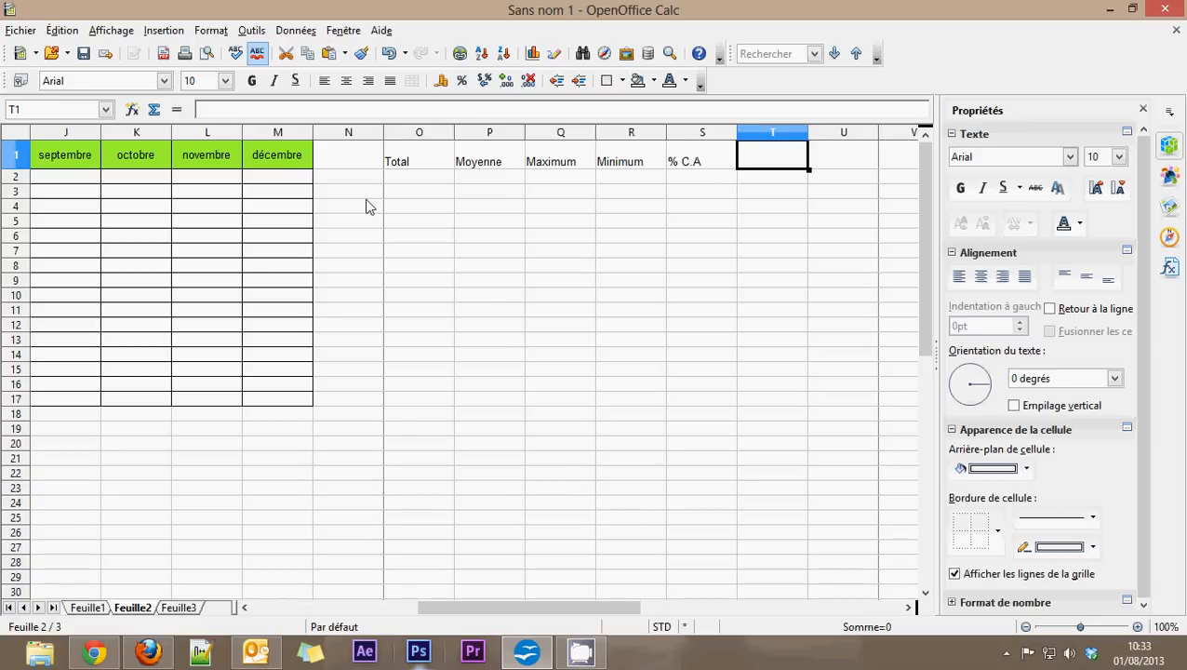
text(Mediane)
key(Tab)
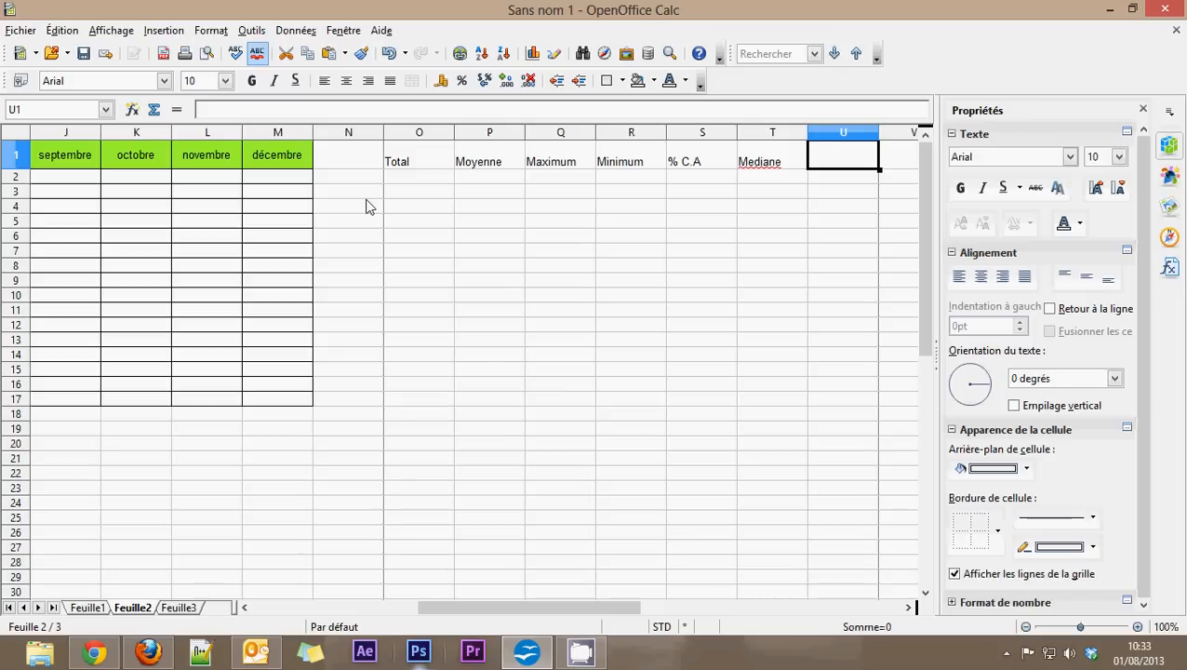
text(Renta)
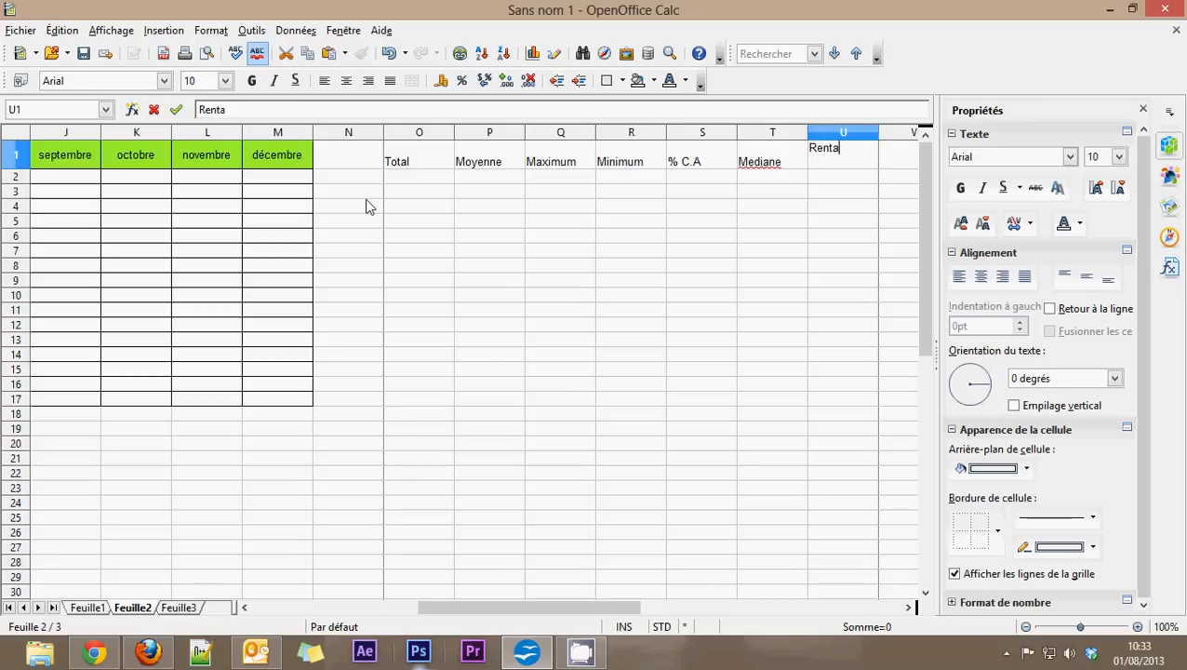
text(bilité)
key(Return)
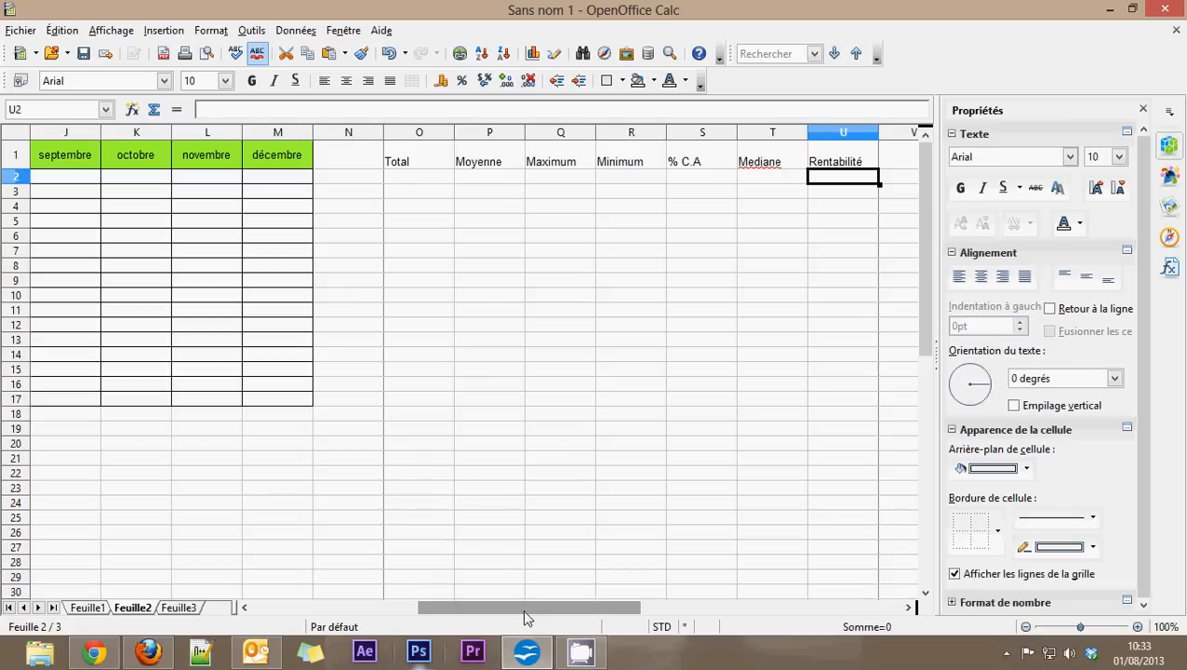
Narrow the empty column N between the month table and the summary columns to less than half its width
drag(526, 608, 550, 616)
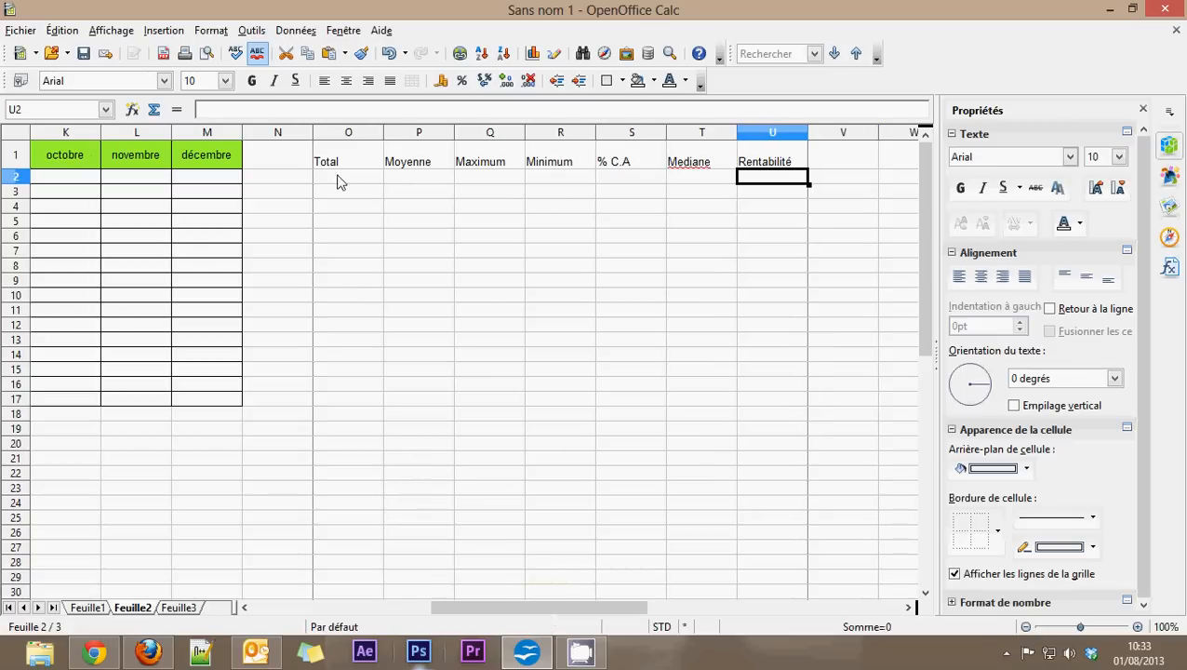
drag(340, 155, 742, 167)
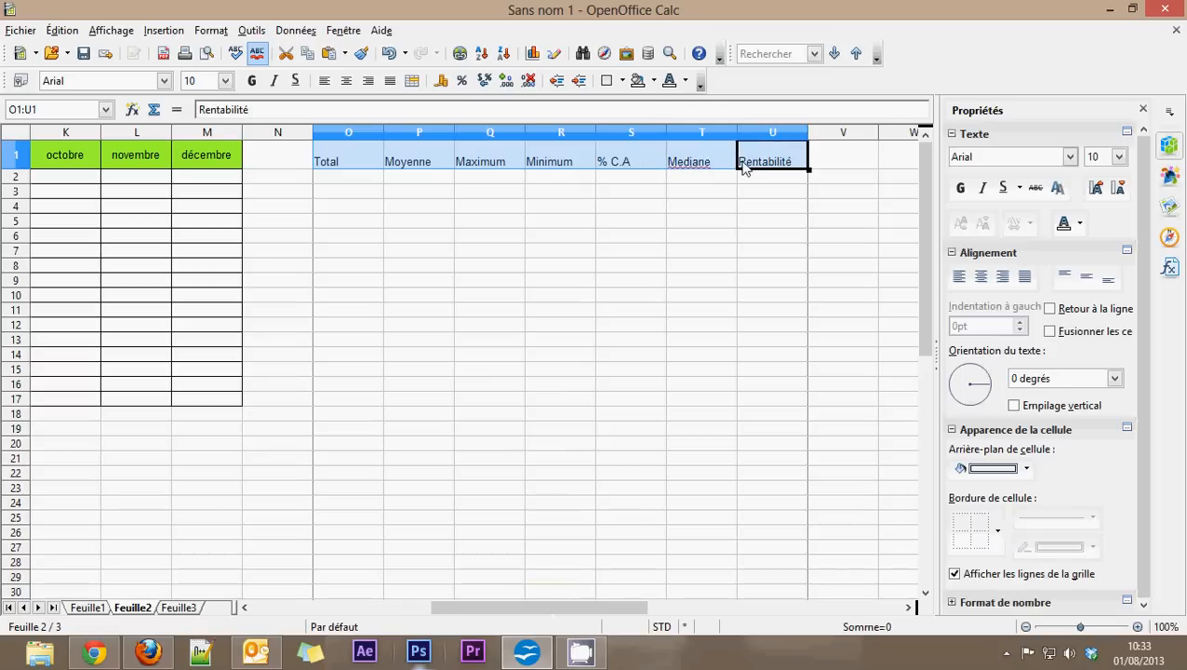
click(337, 232)
click(282, 136)
click(344, 180)
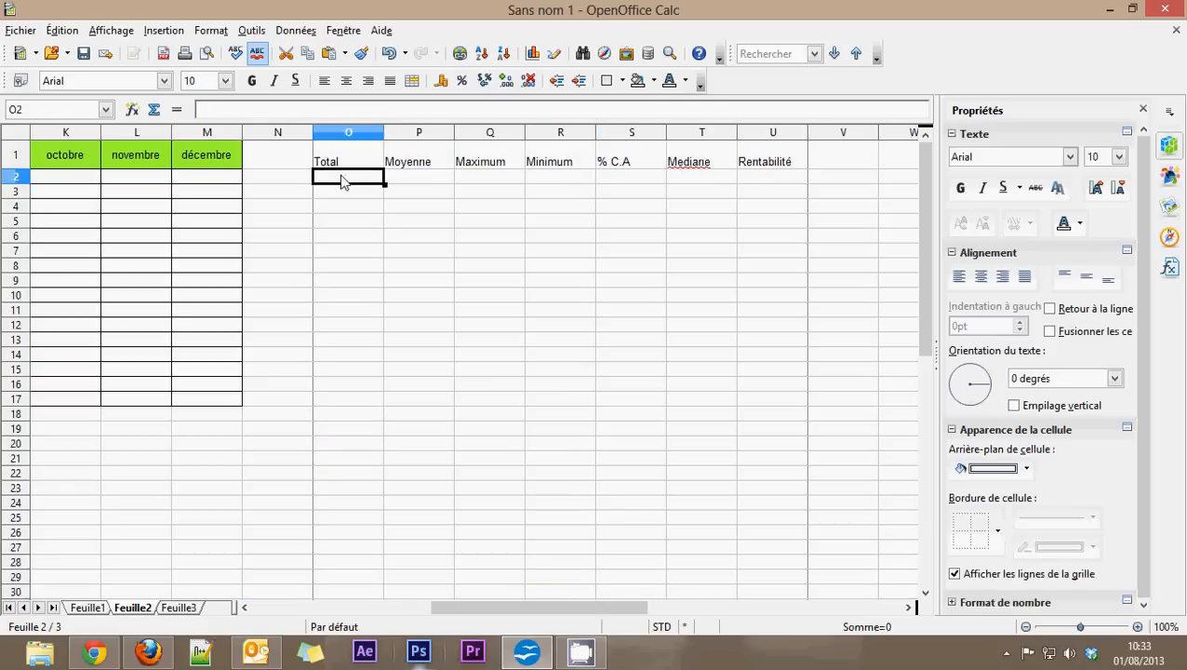
drag(313, 133, 732, 403)
click(254, 131)
Apply borders around and between all cells of the summary block O1:U17
click(307, 340)
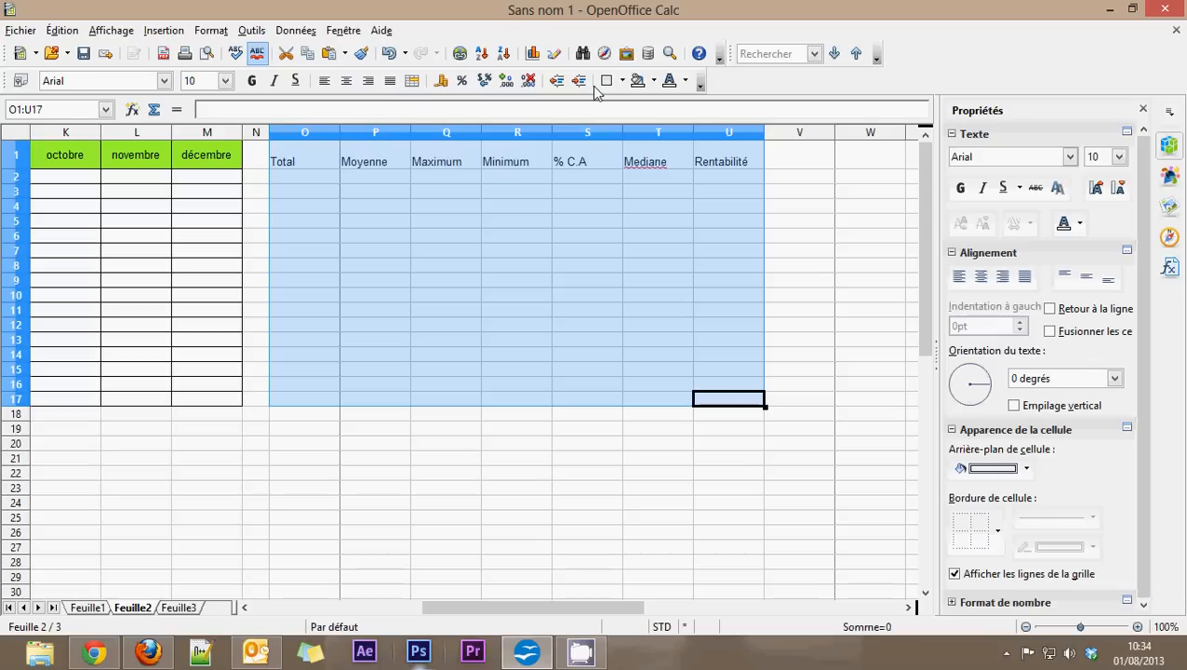
click(606, 82)
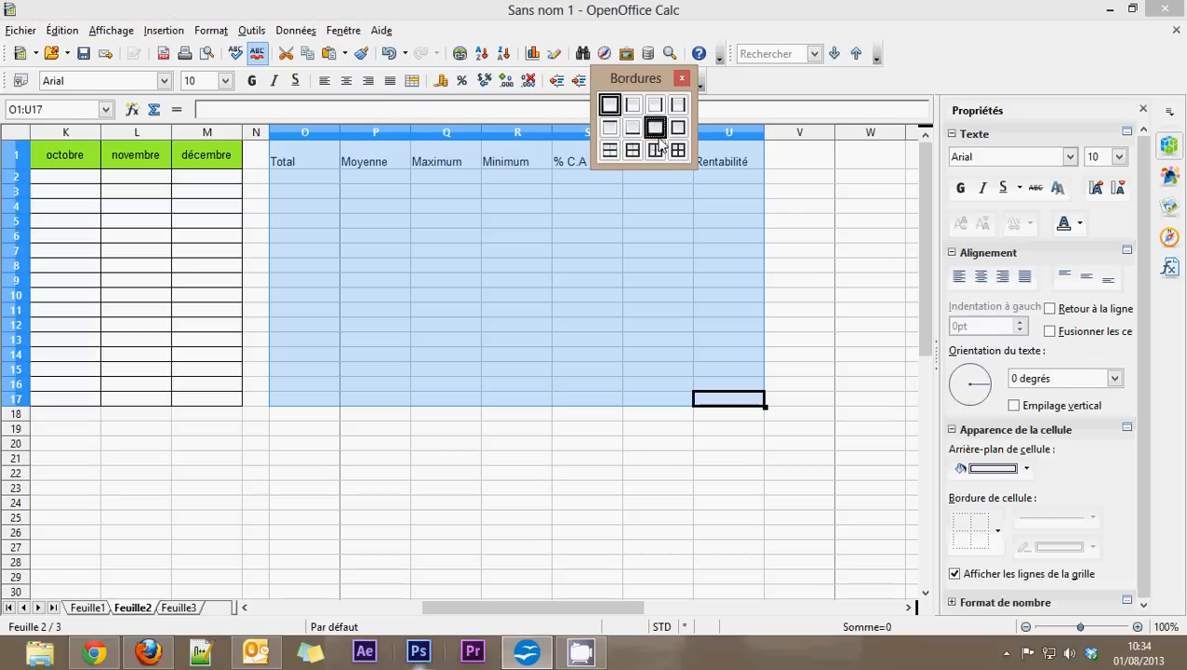
click(681, 78)
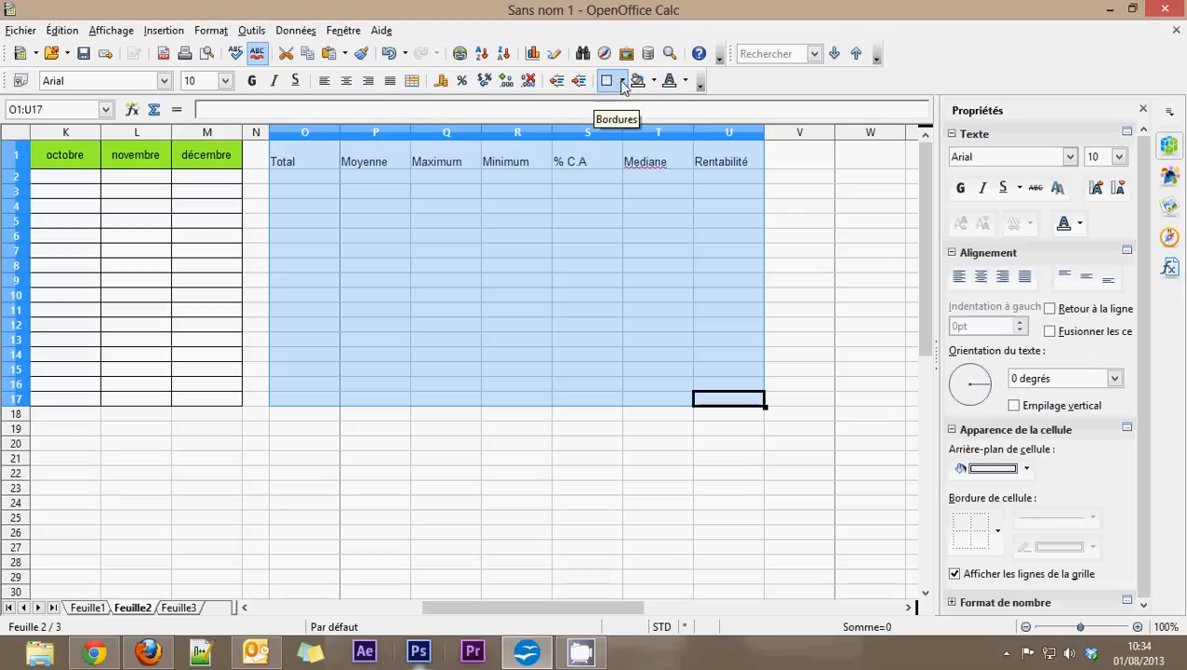
click(605, 82)
click(677, 150)
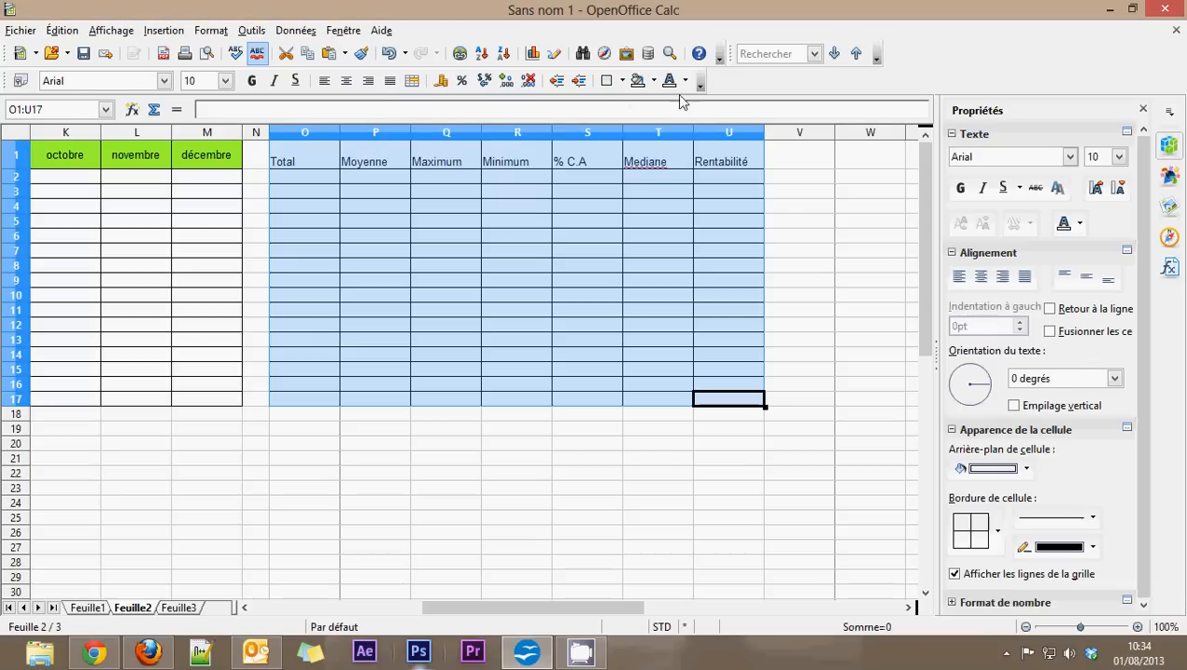
Centre the summary headers in O1:U1 both horizontally and vertically
click(326, 179)
drag(310, 161, 725, 163)
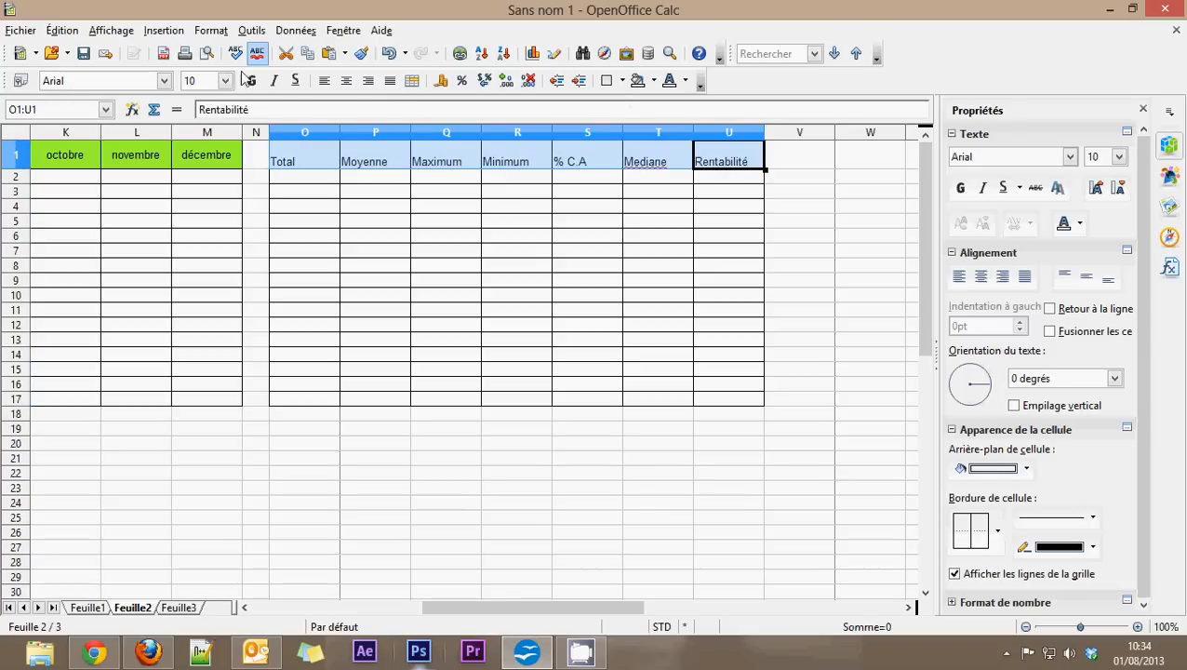
click(345, 80)
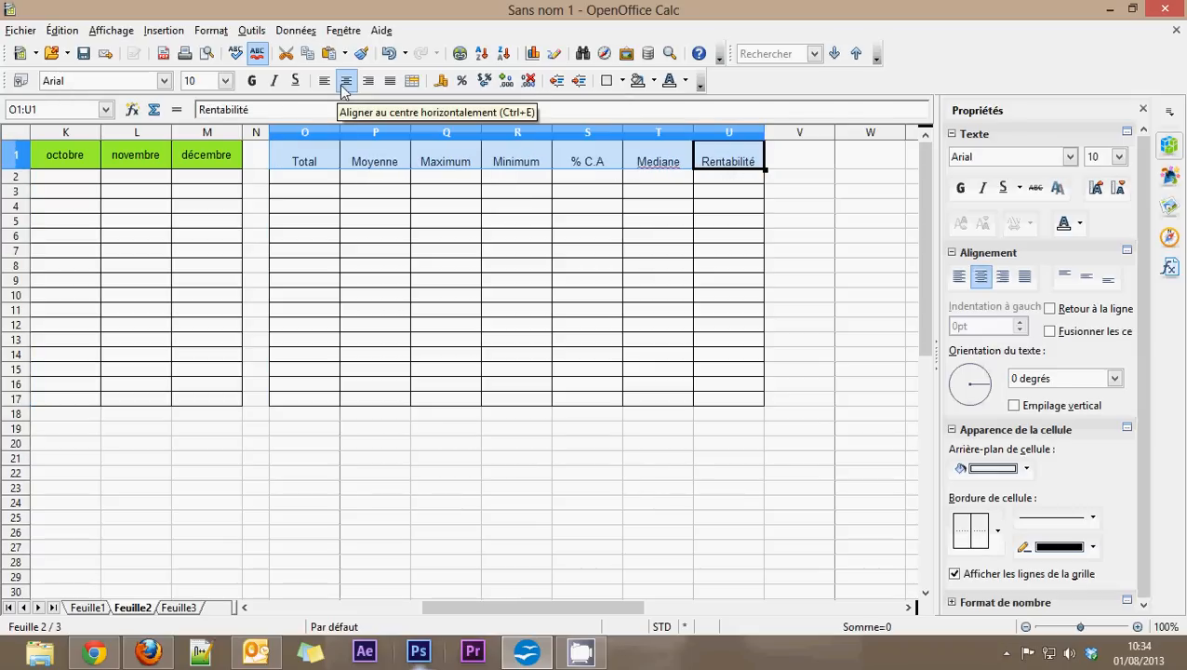
click(1085, 276)
click(709, 196)
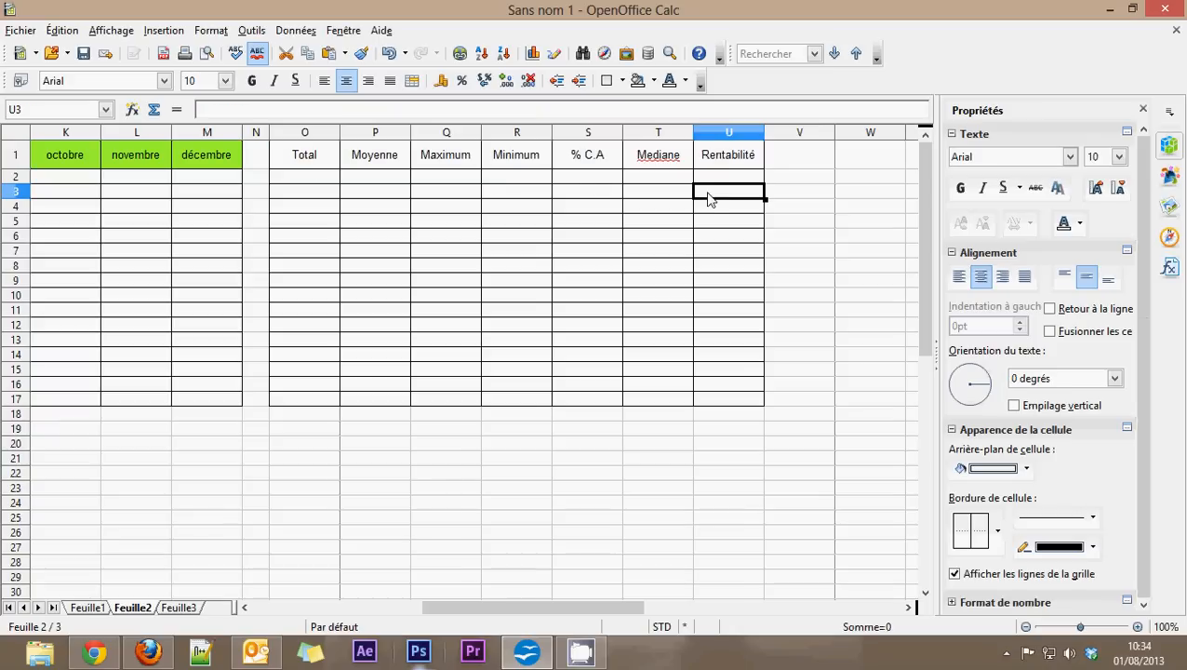
Fill the summary header cells O1:U1 with the "Vert jaune" background colour
drag(709, 159, 295, 144)
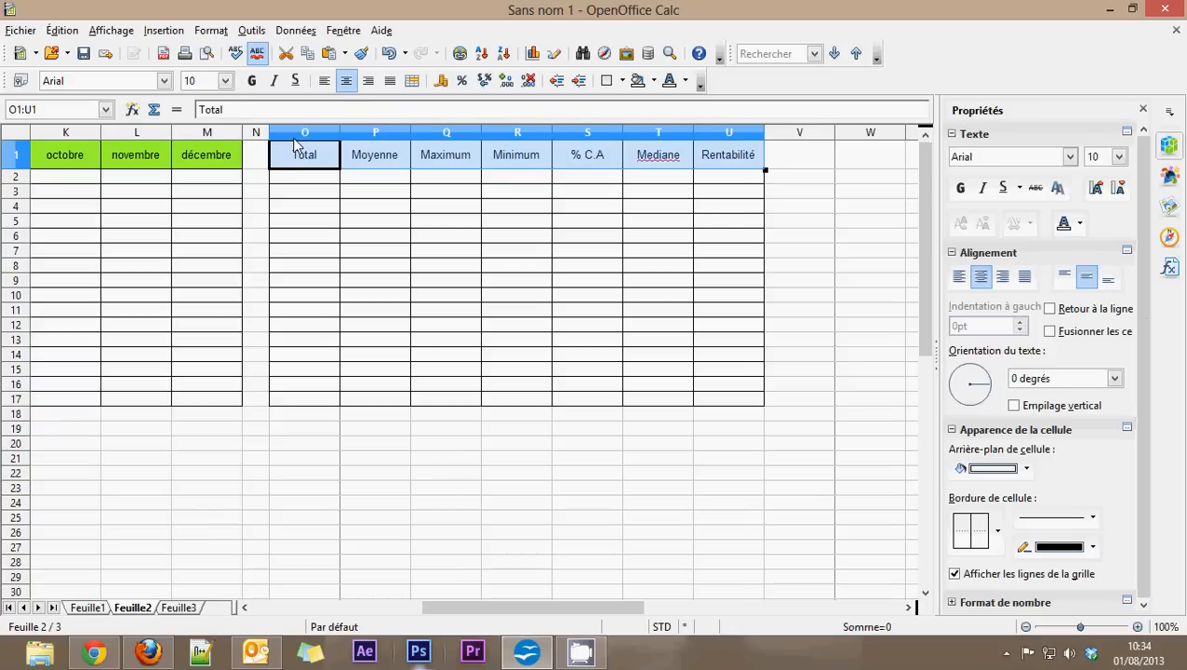
click(653, 81)
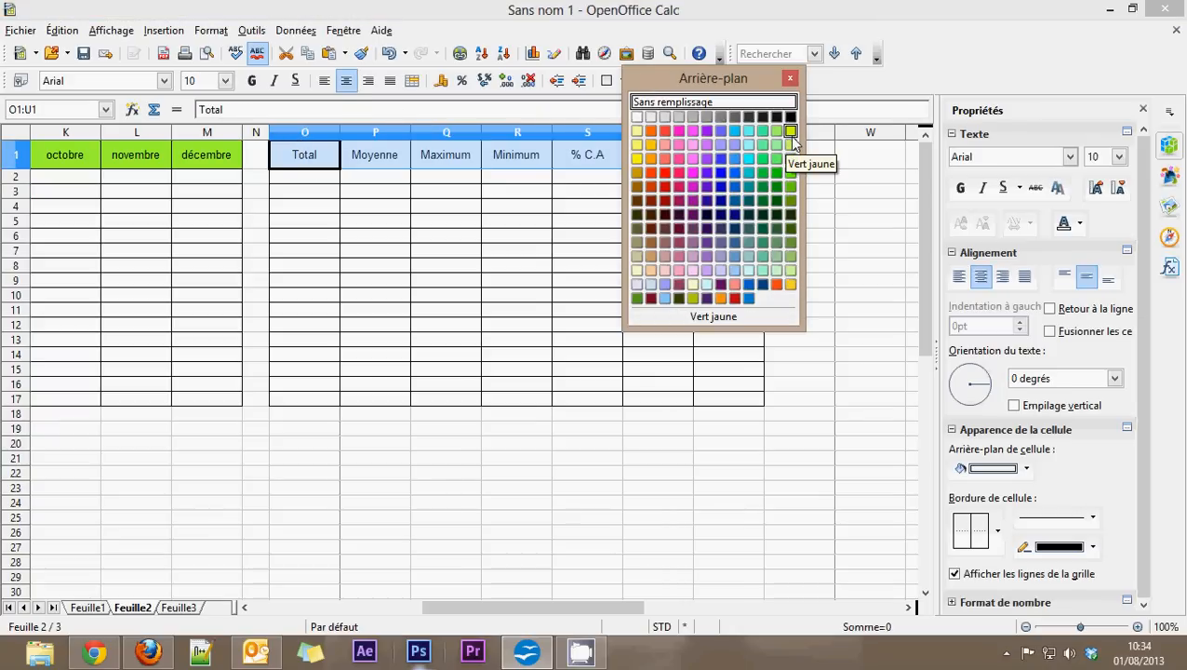
click(789, 131)
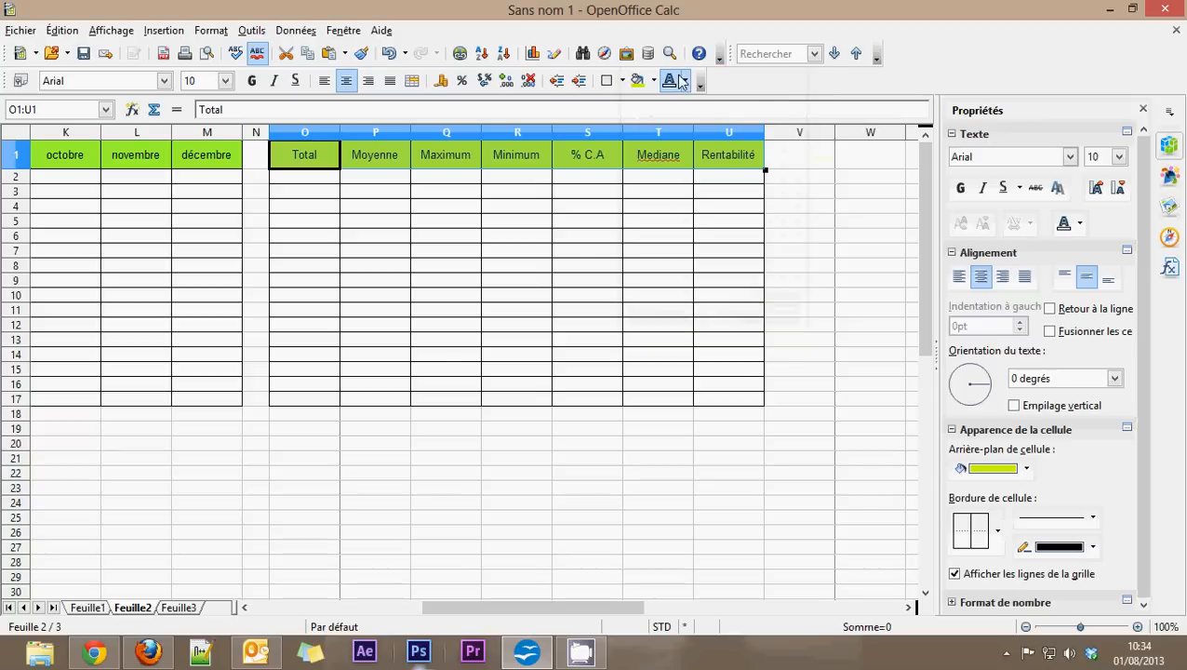
Fill the summary header cells O1:U1 with an orange background, replacing the green one
click(654, 81)
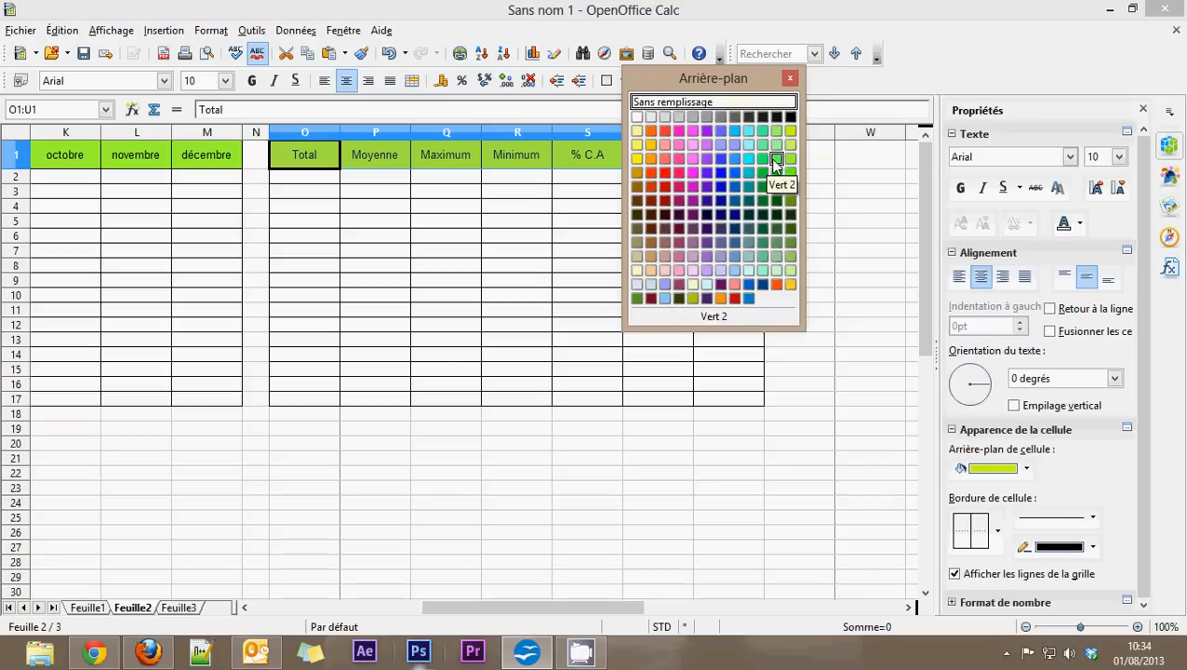
click(679, 161)
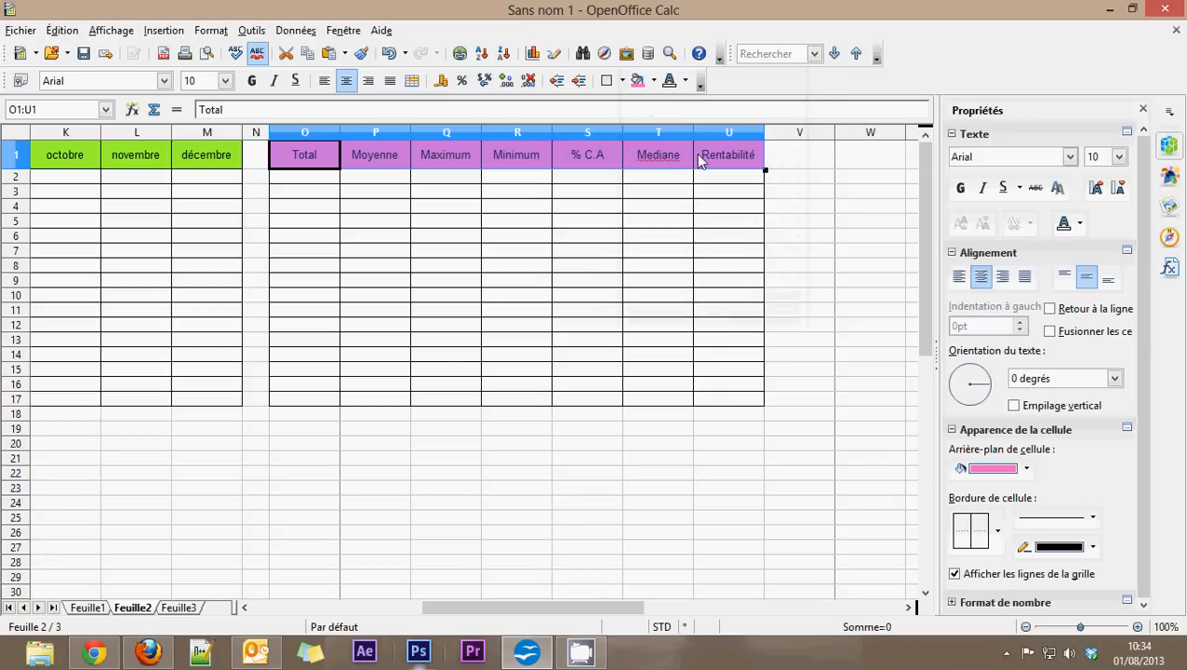
click(652, 81)
click(659, 150)
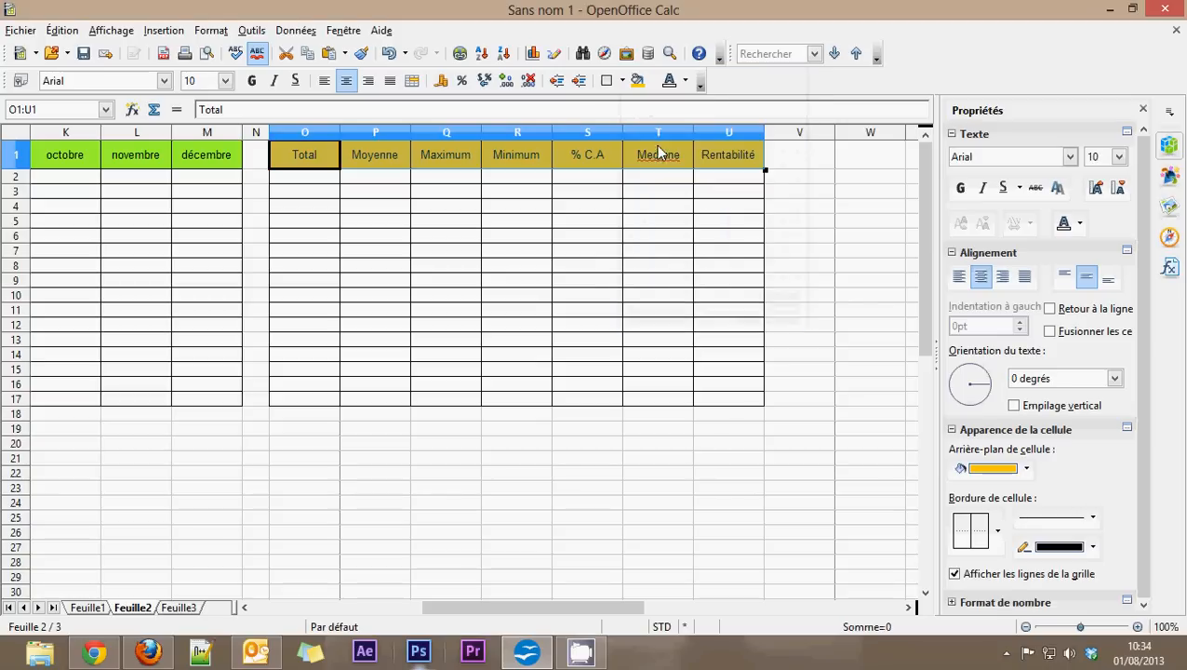
click(587, 236)
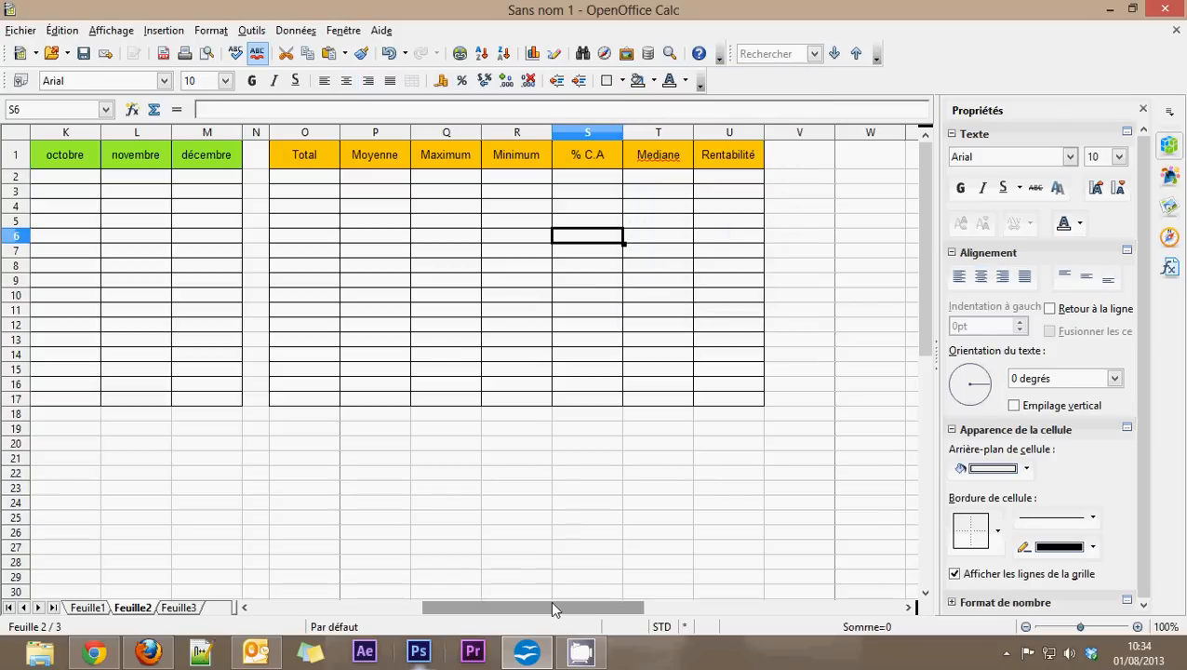
Apply borders around and between all cells of the lower summary block A19:M25
drag(552, 608, 270, 604)
drag(77, 430, 638, 532)
mouse_move(443, 608)
mouse_down()
mouse_move(368, 612)
mouse_move(444, 612)
mouse_move(429, 610)
mouse_up()
shift+click(627, 518)
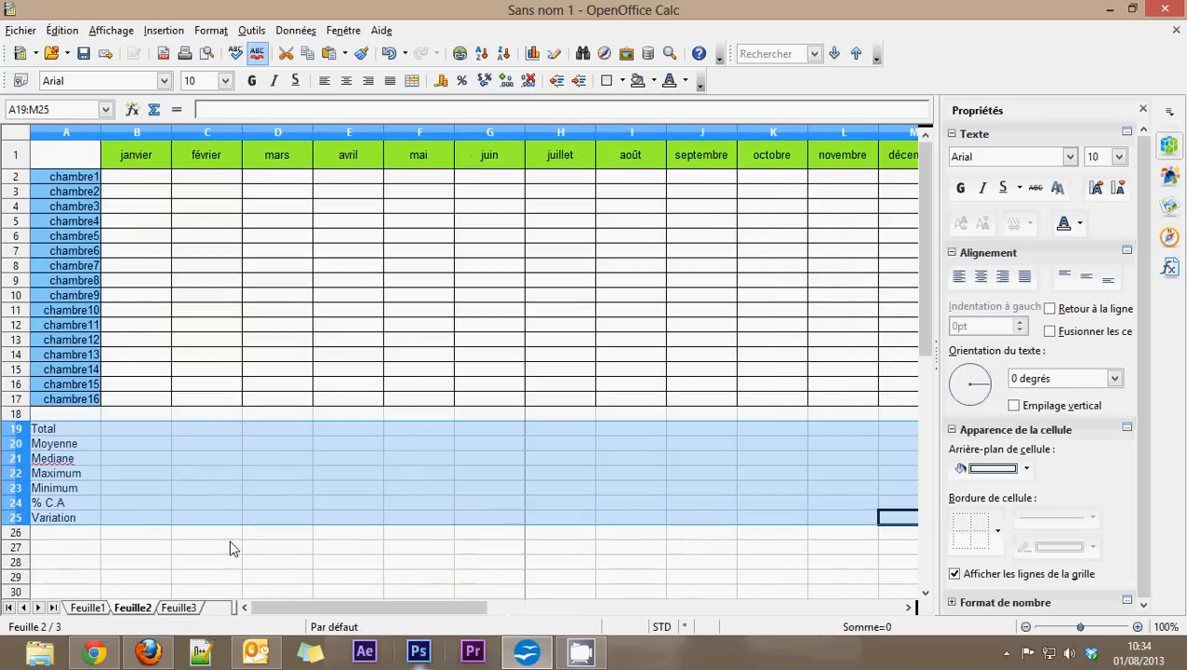
click(606, 80)
click(677, 149)
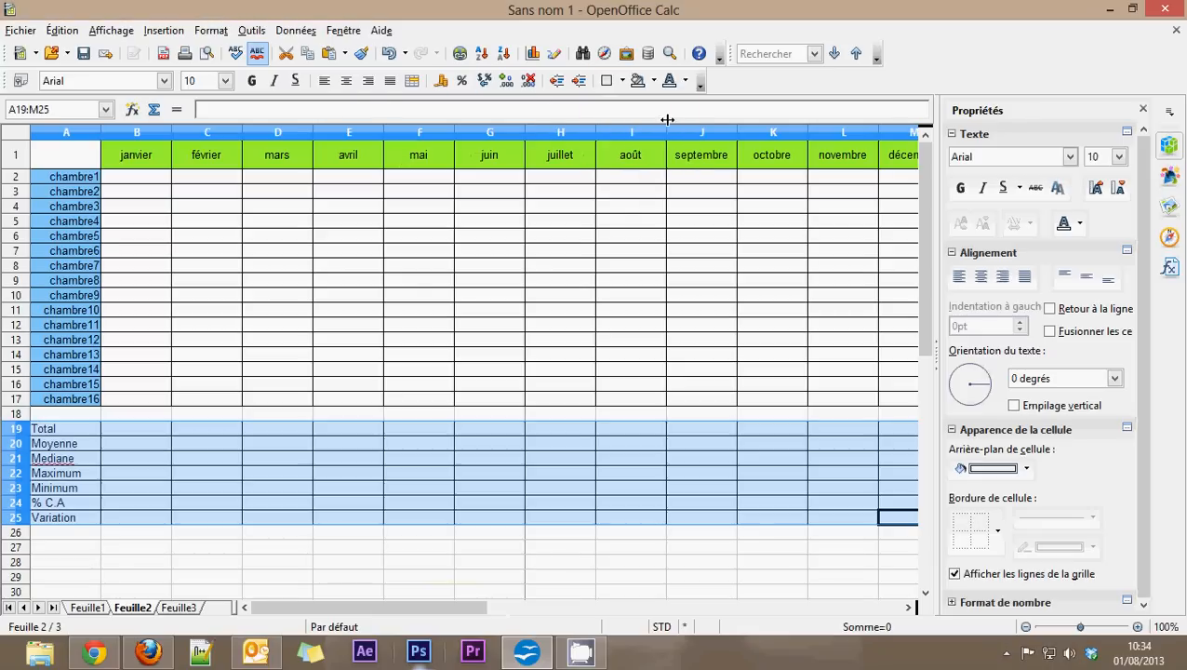
Fill the summary row labels in A19:A25 with a light violet background
click(72, 429)
drag(61, 523, 63, 433)
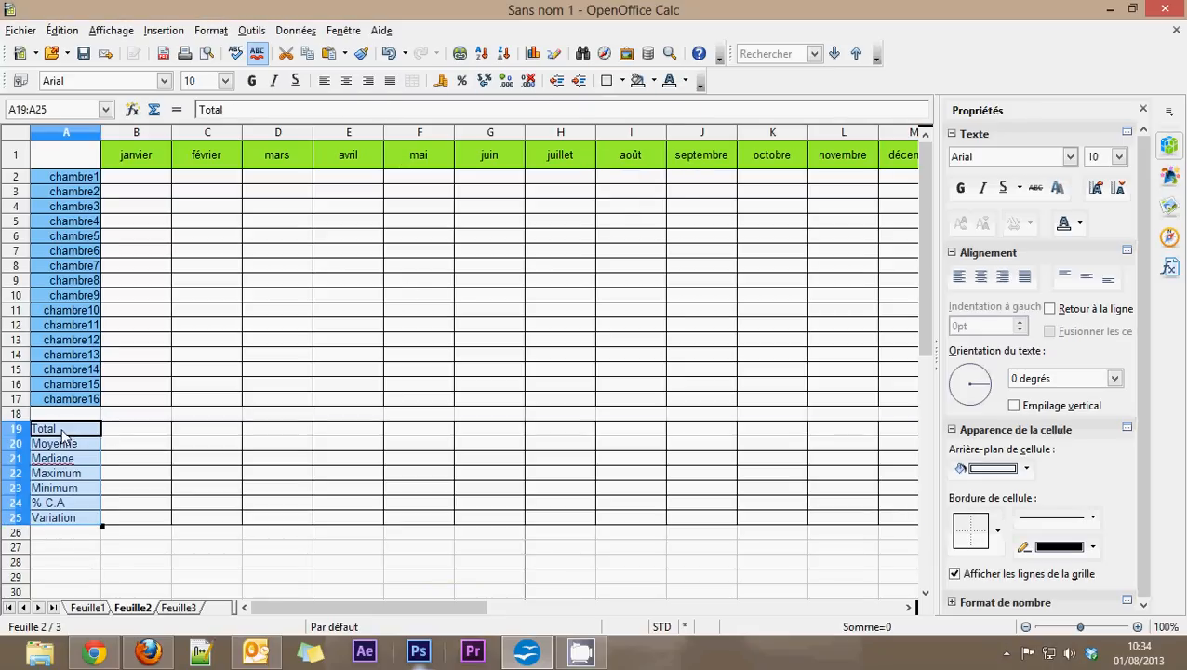
click(654, 80)
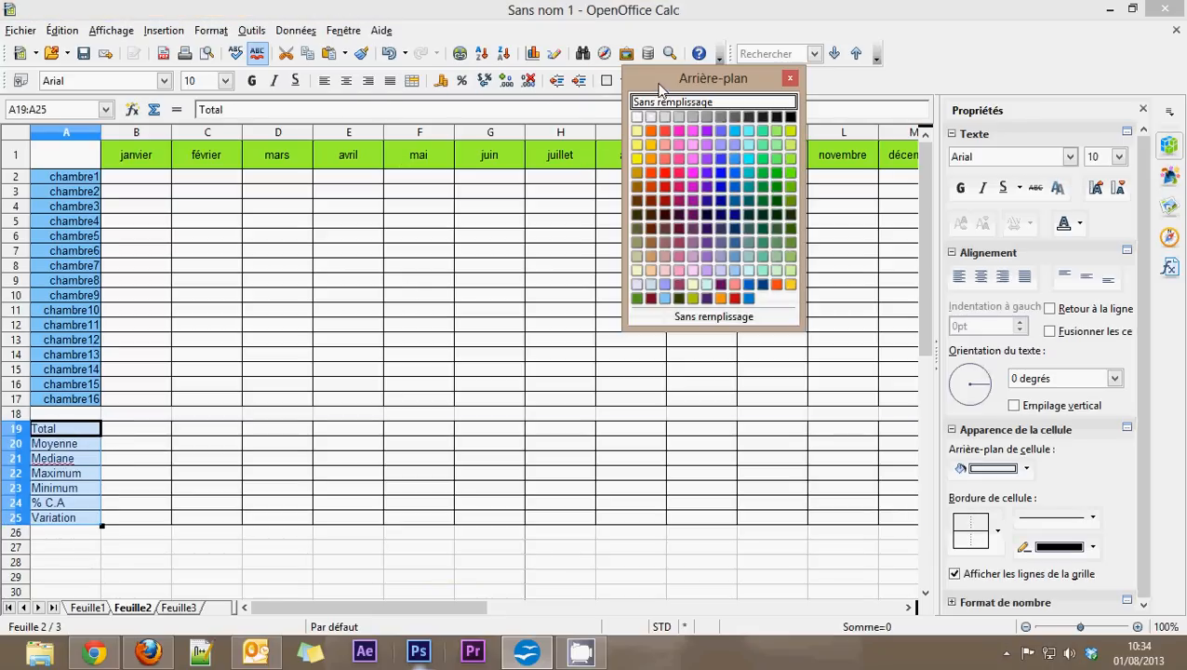
click(719, 146)
click(432, 459)
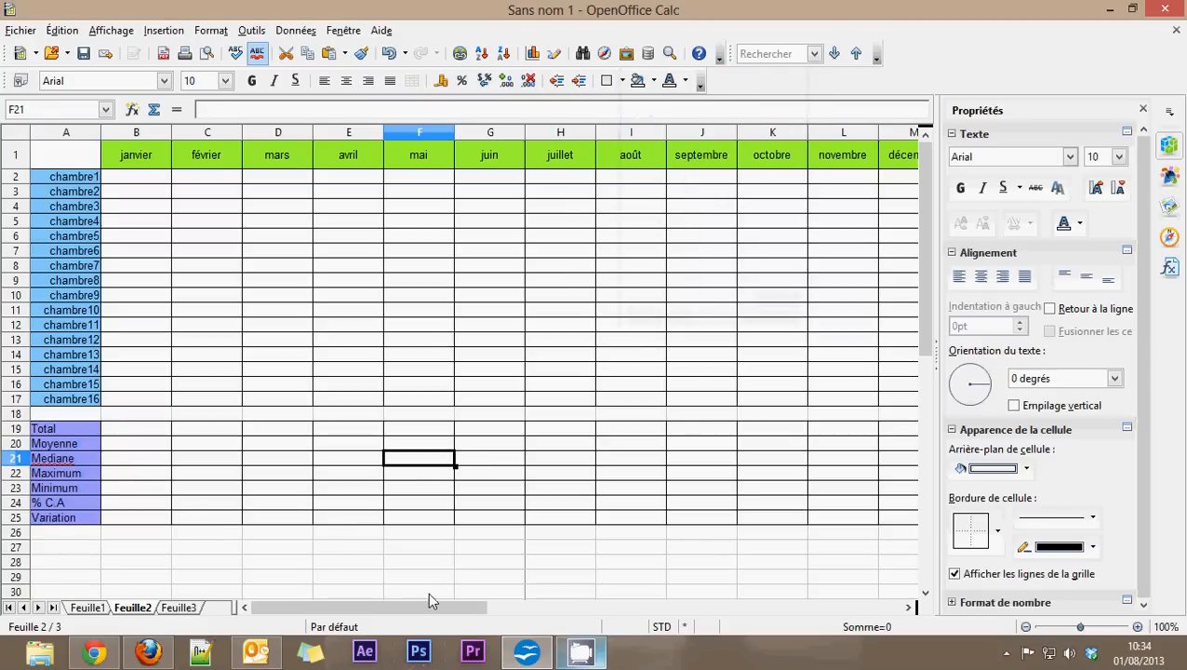
Merge cells P19:S19 into a single cell below the summary columns
drag(433, 606, 622, 615)
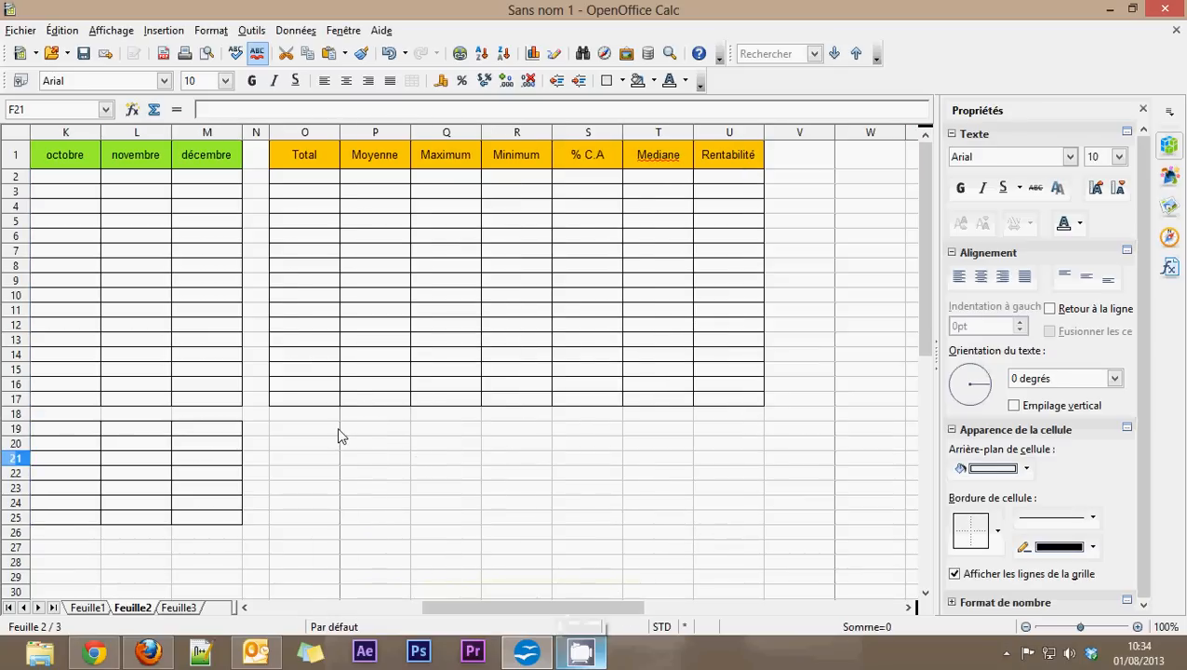
drag(362, 429, 569, 430)
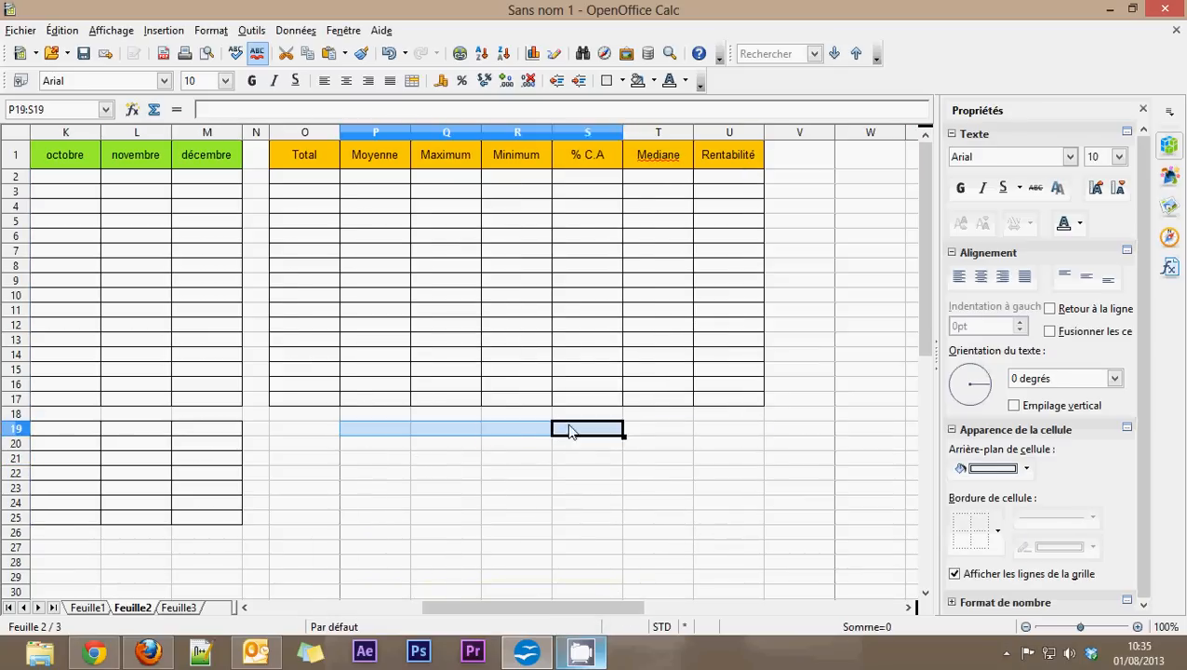
click(504, 457)
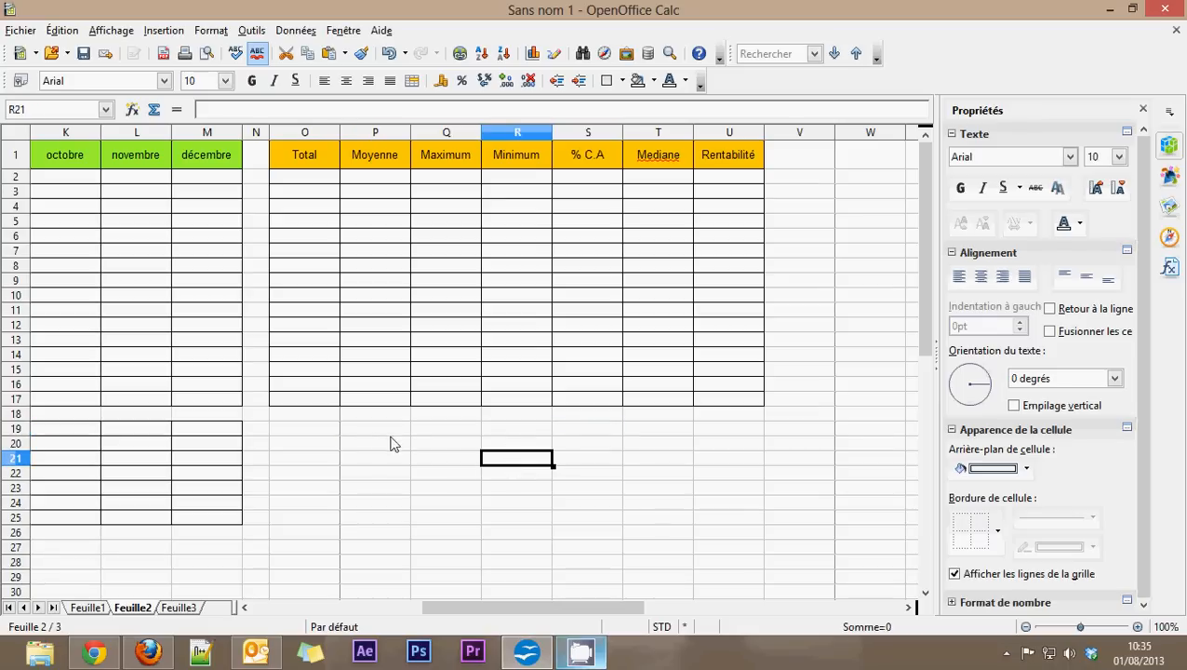
drag(363, 429, 585, 428)
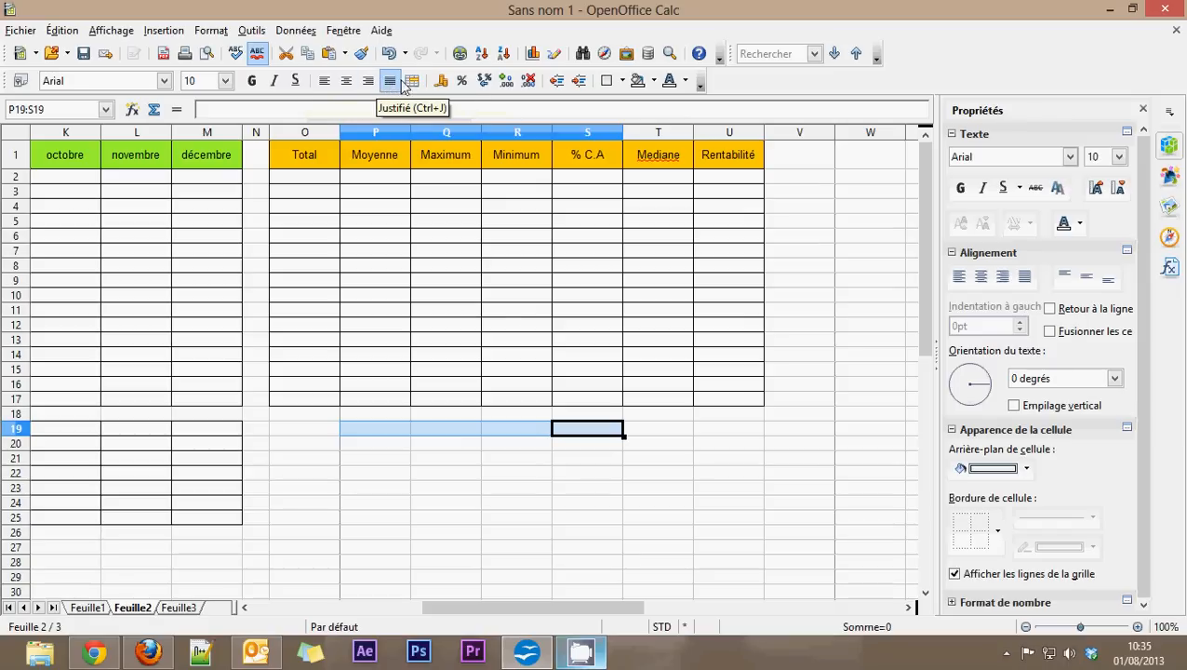
click(445, 472)
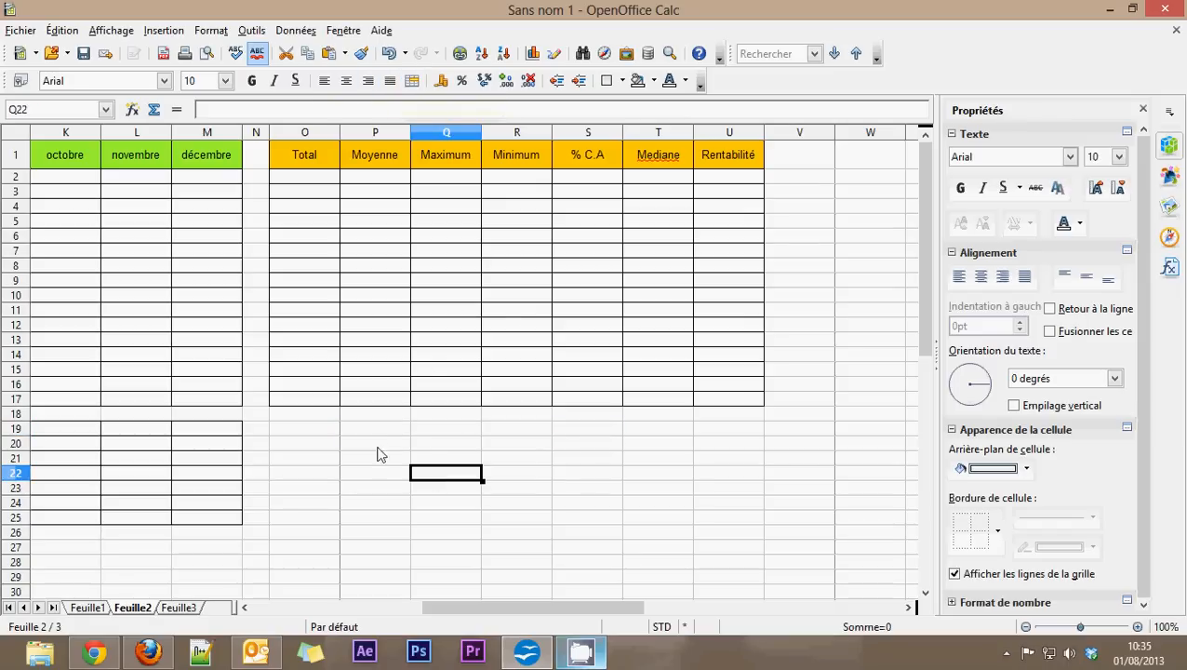
drag(379, 427, 574, 433)
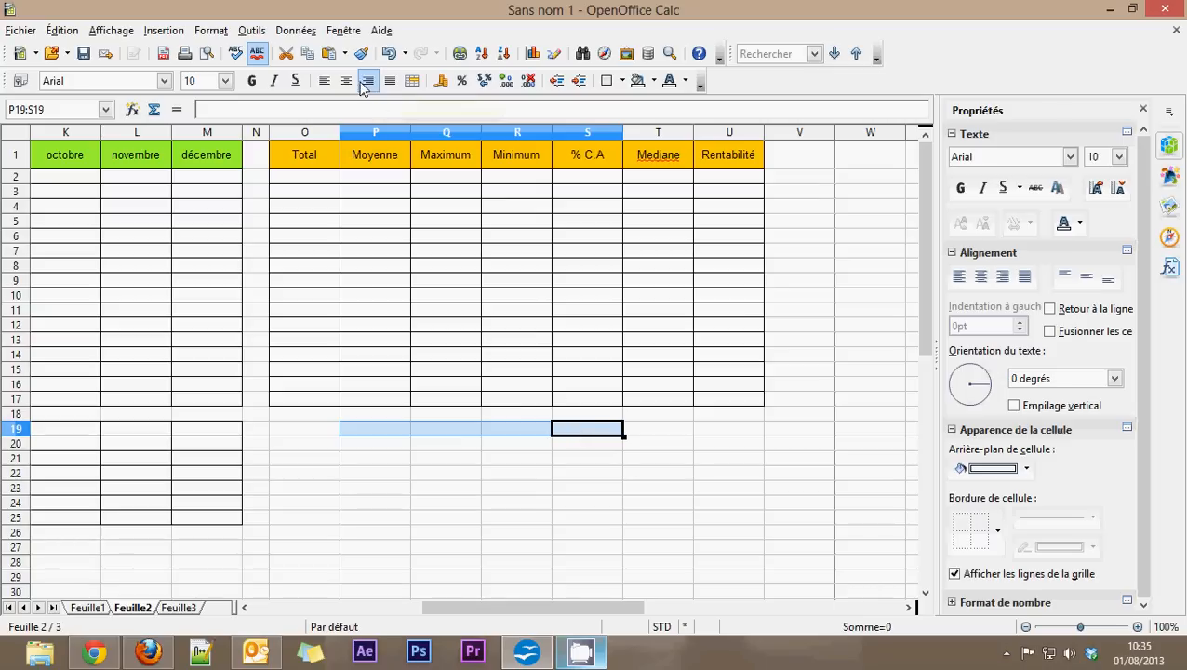
click(412, 81)
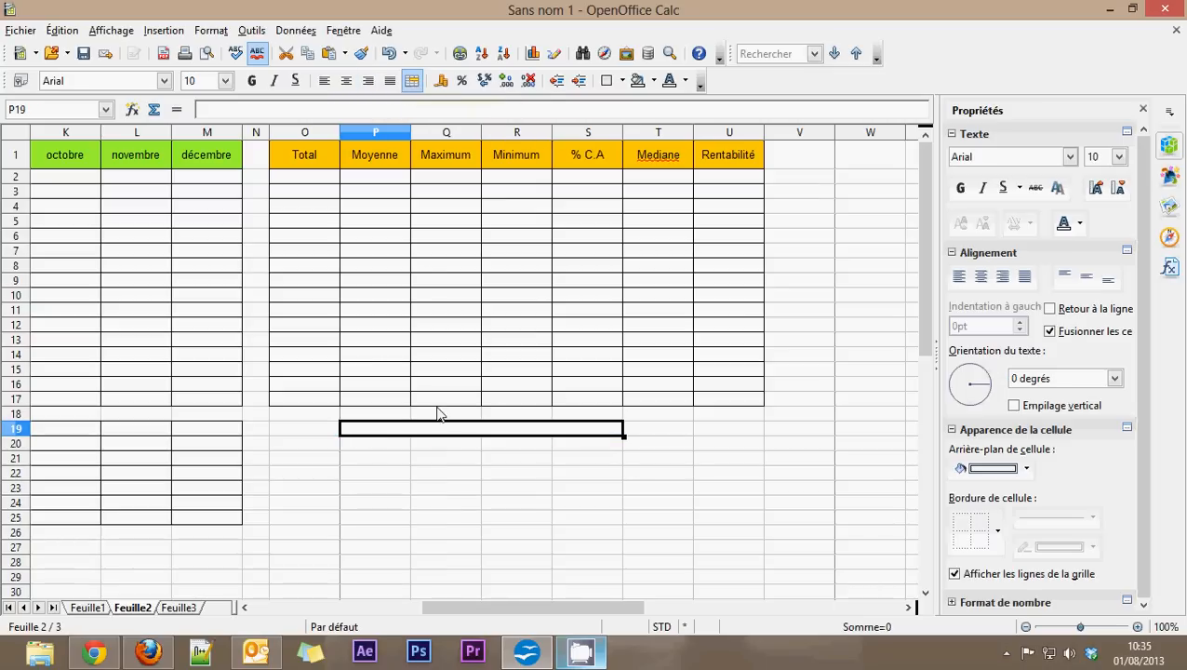
click(422, 475)
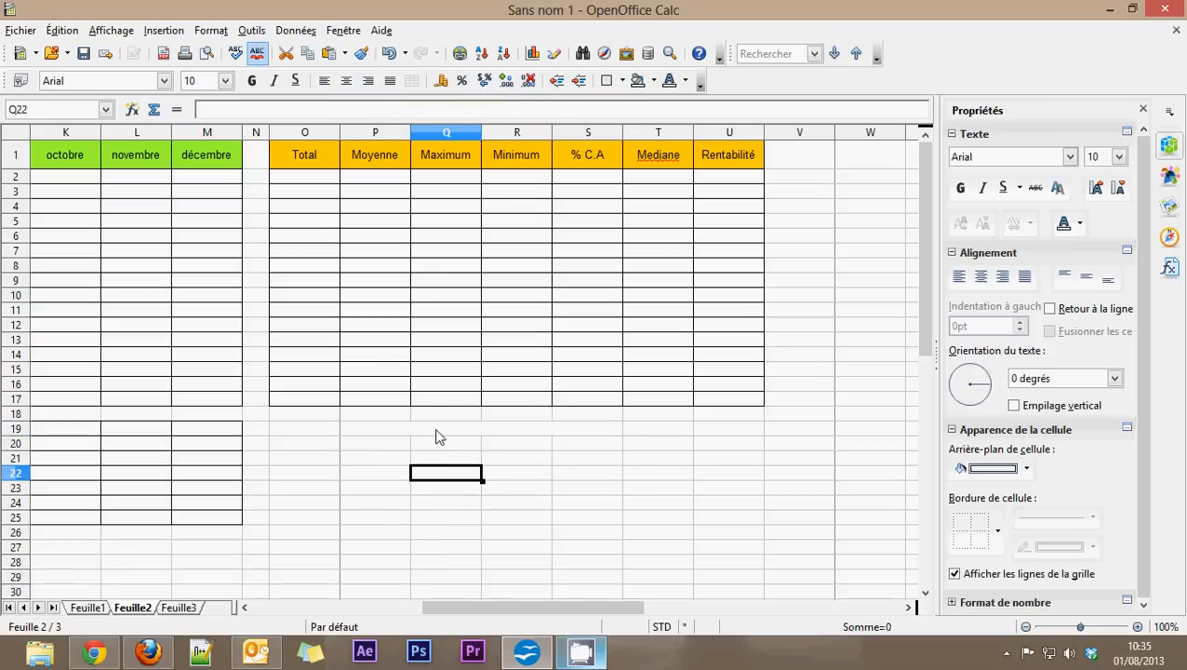
click(433, 430)
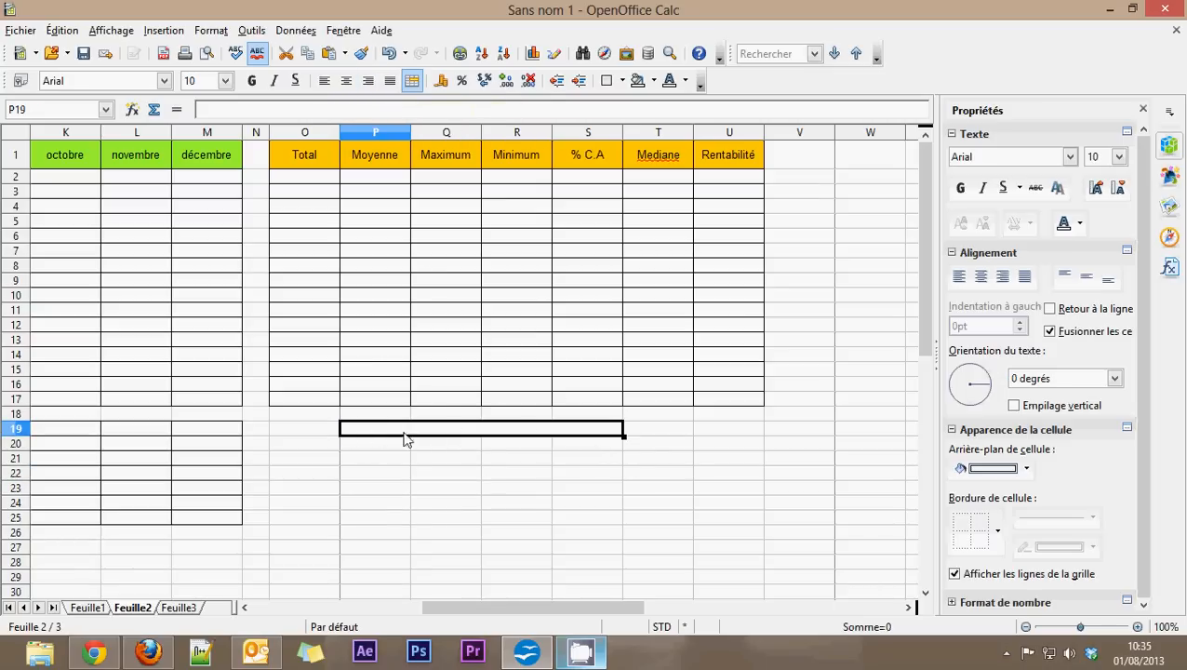
click(430, 444)
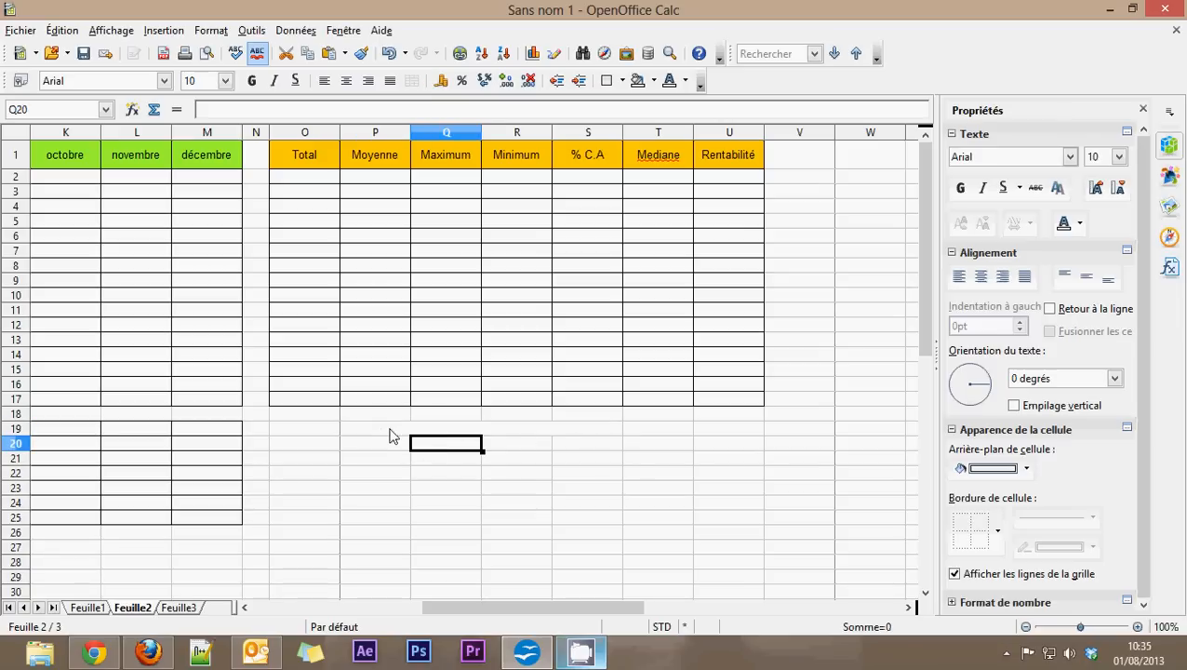
Enter the title "Récapitulatif de l'année en cours" in the merged cell P19:S19
click(458, 432)
text(R)
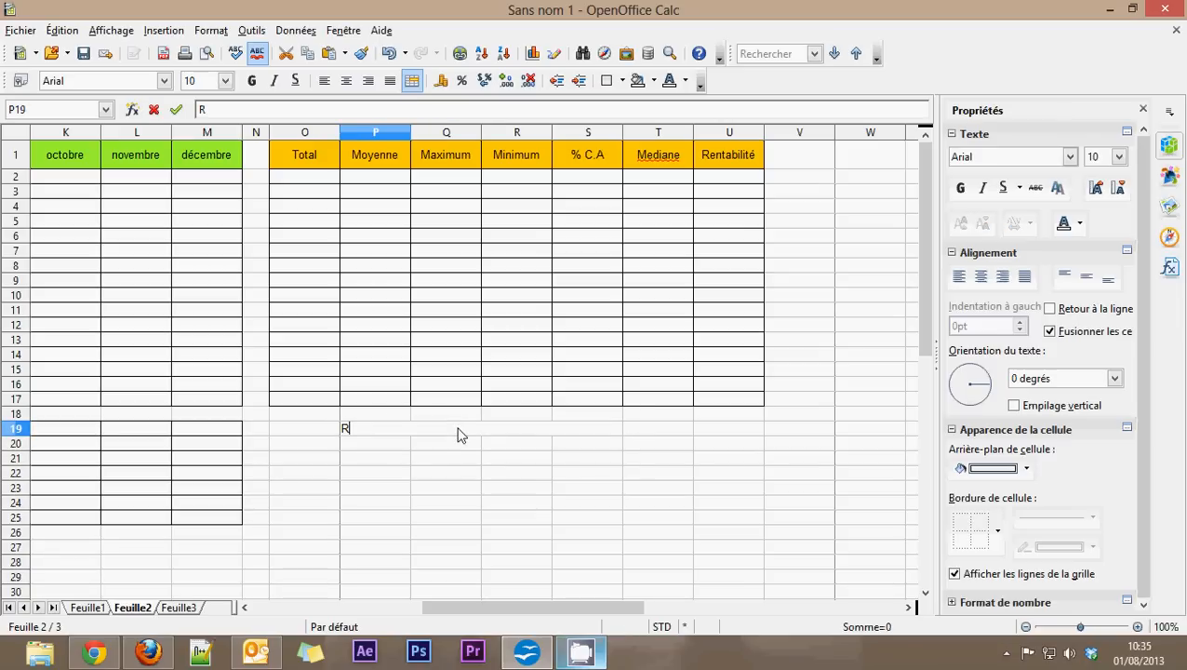
text(éca)
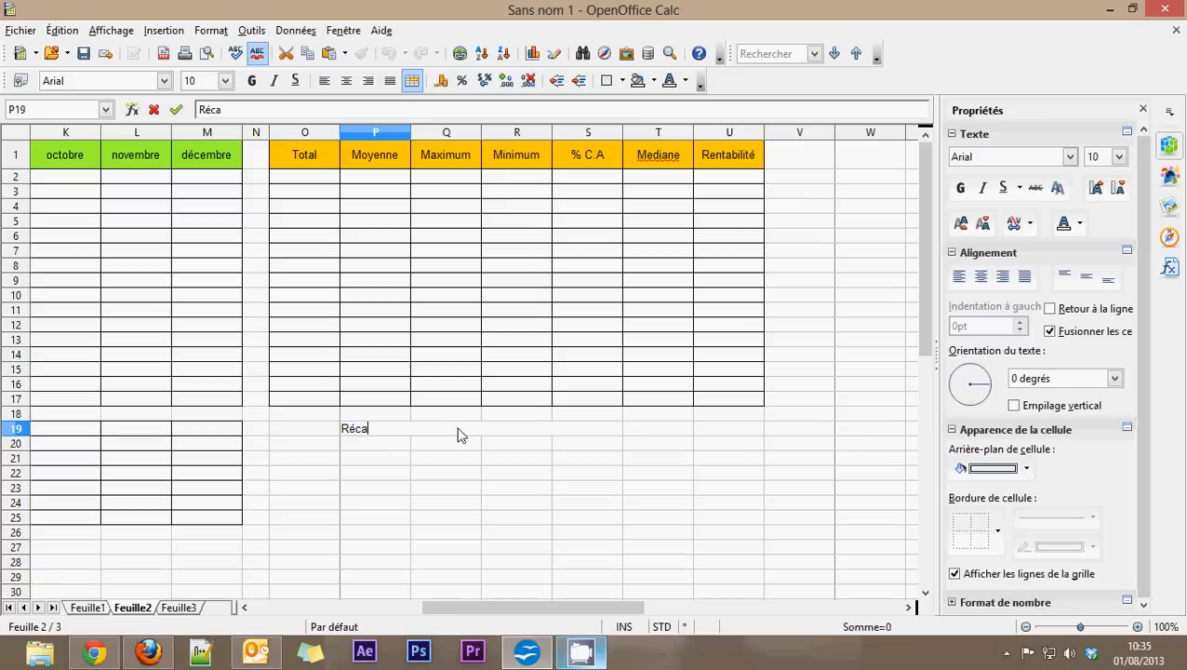
text(pi )
text(ulatif de)
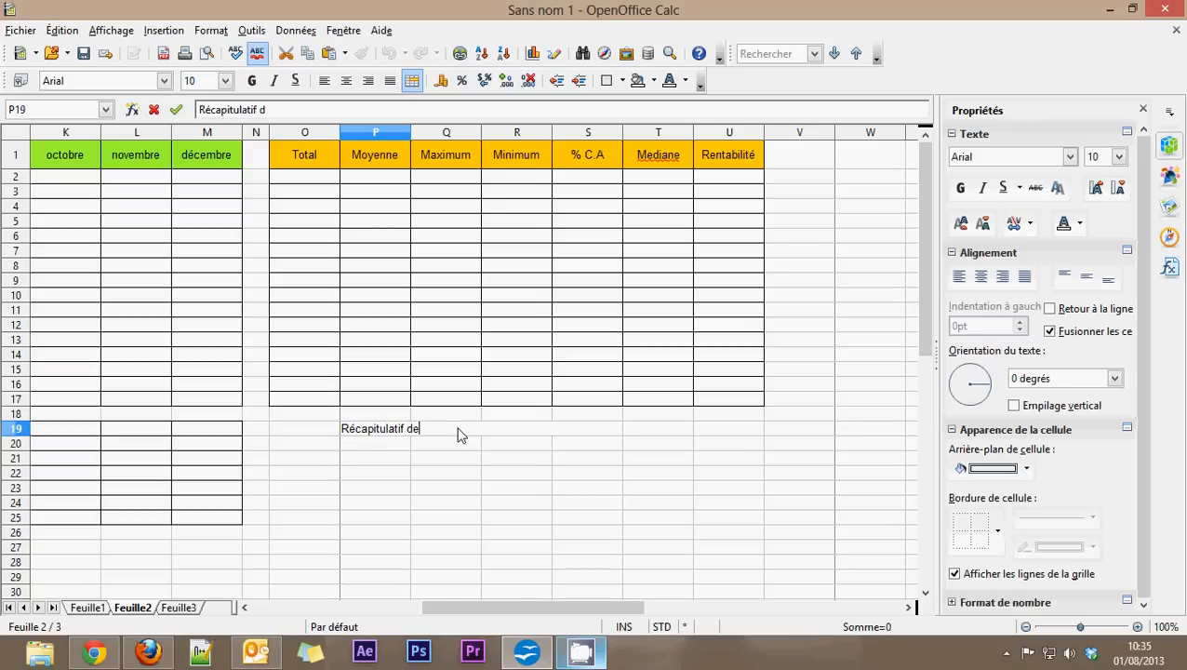
text( l'année en cours)
key(Return)
click(547, 444)
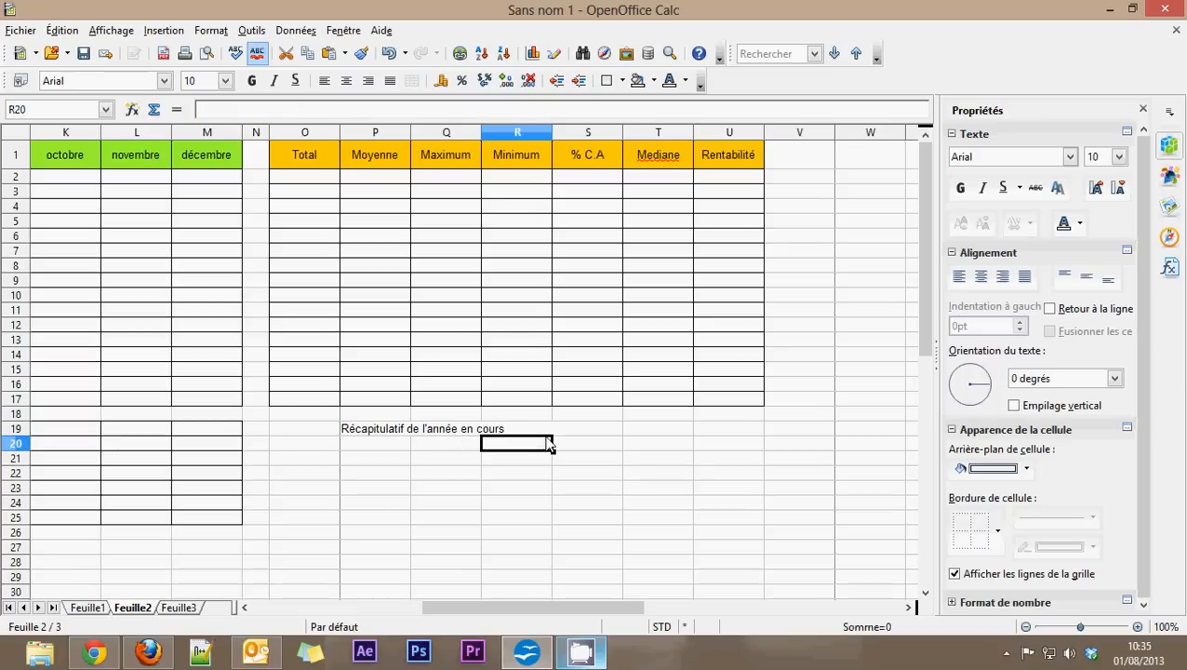
Centre the recap title in the merged cell P19:S19 and give it a light violet background
drag(362, 428, 556, 427)
click(411, 80)
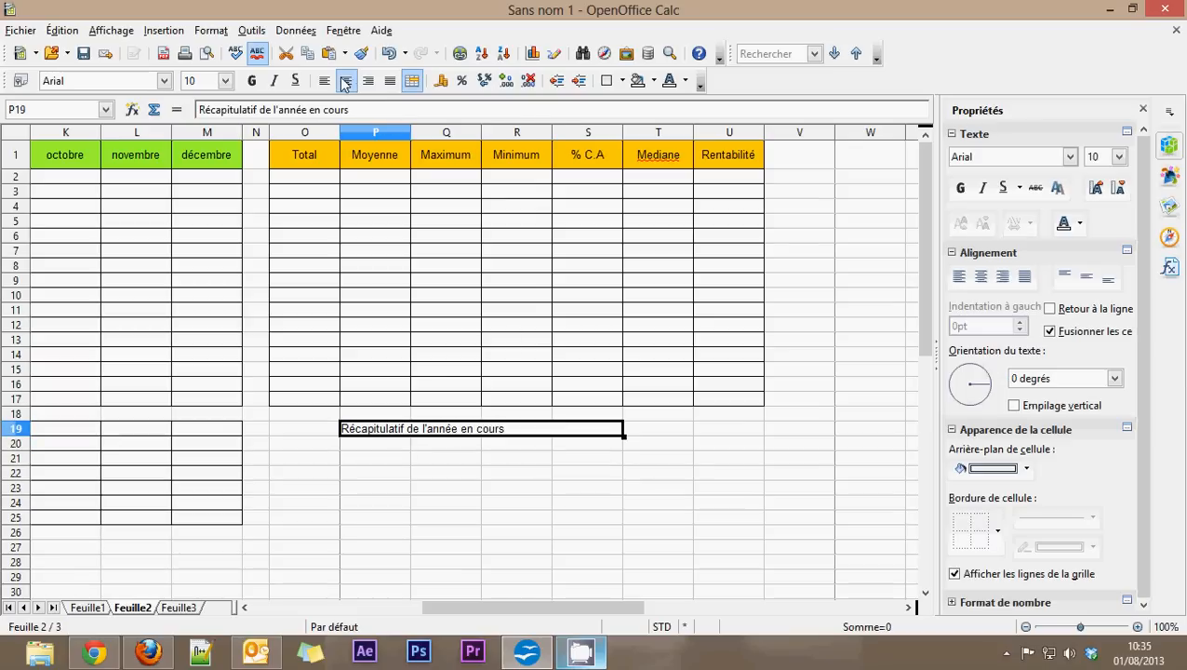
click(344, 81)
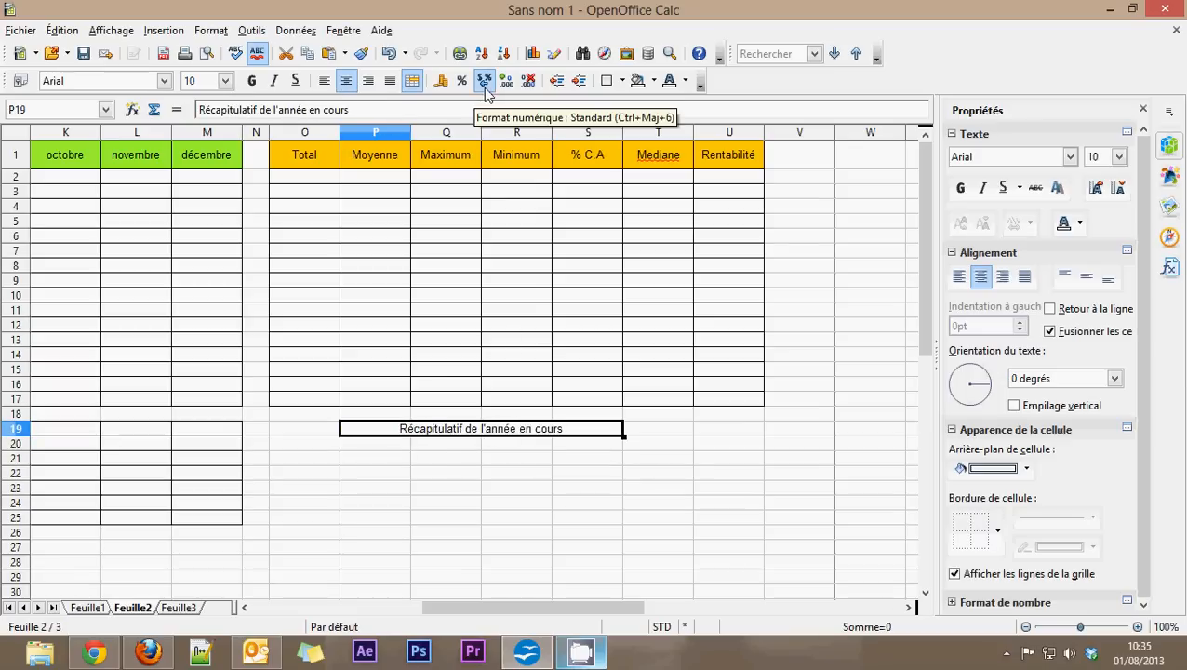
click(651, 81)
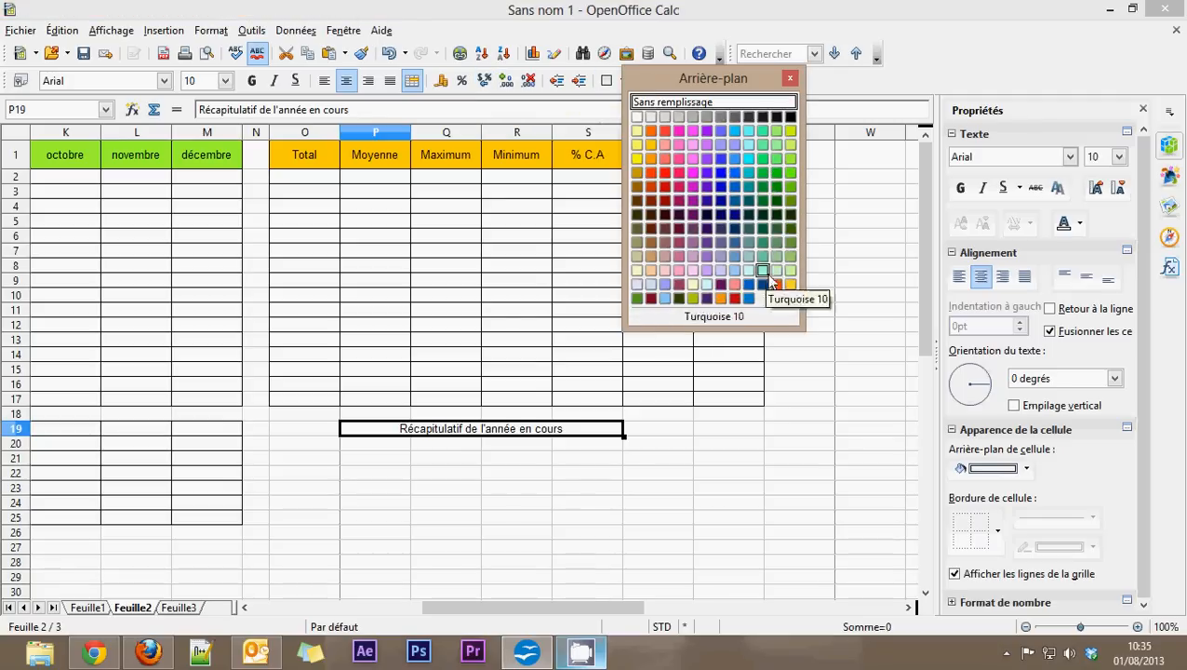
click(663, 284)
click(471, 488)
drag(357, 430, 454, 511)
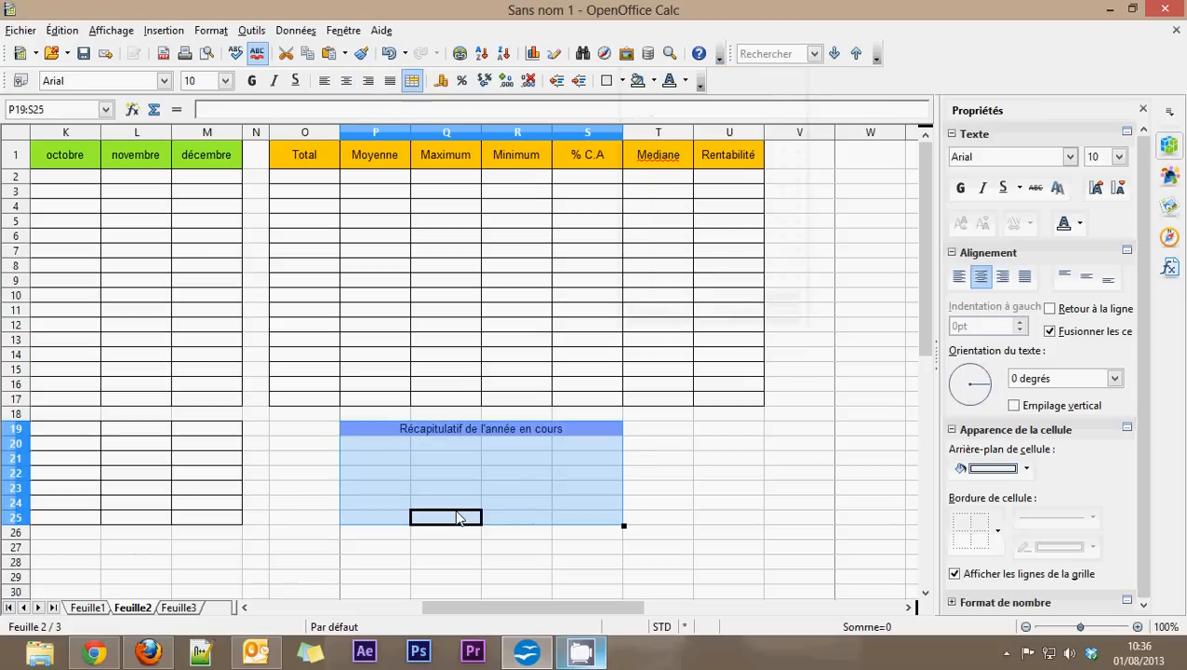
click(483, 490)
Merge P20:Q20 into one cell and R20:S20 into another, directly under the recap title
drag(381, 445, 431, 450)
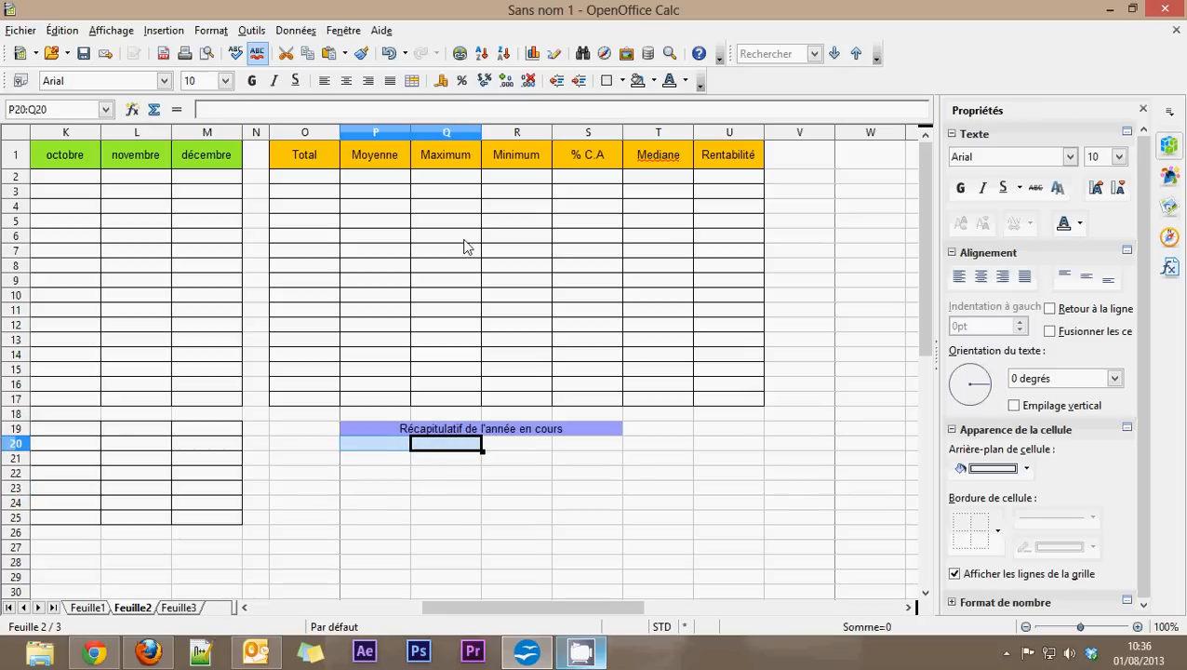
click(412, 80)
drag(503, 447, 557, 446)
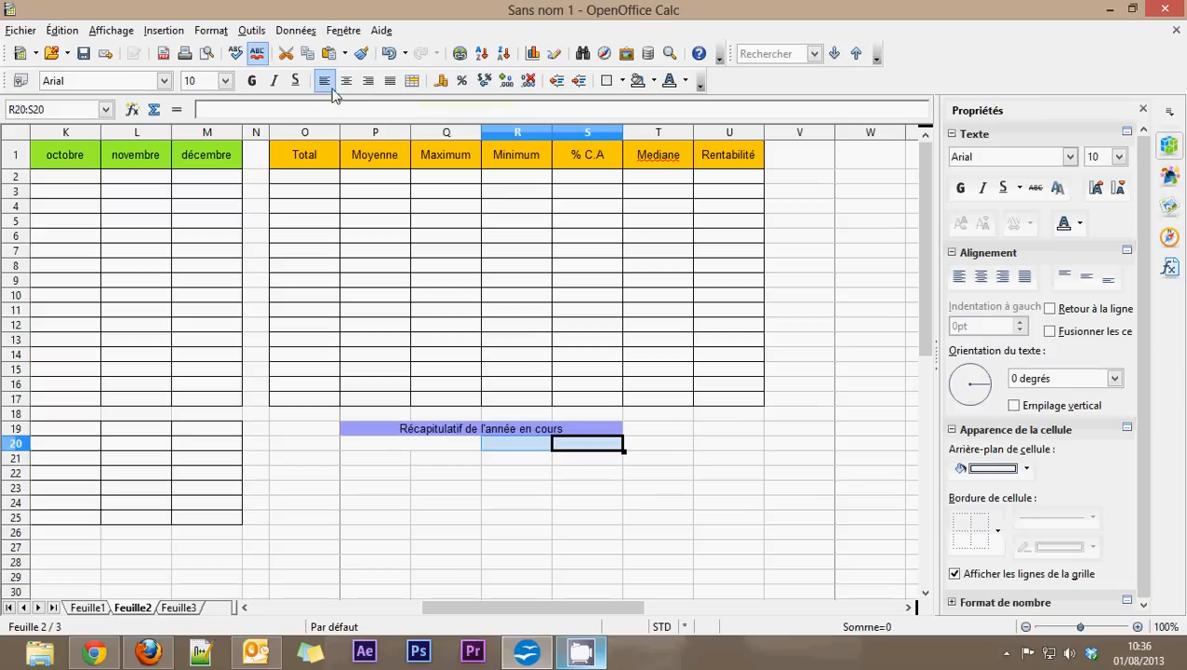
click(412, 80)
Apply borders around and between all cells of the recap block P19:S20
drag(423, 448, 511, 447)
drag(431, 424, 489, 449)
key(Tab)
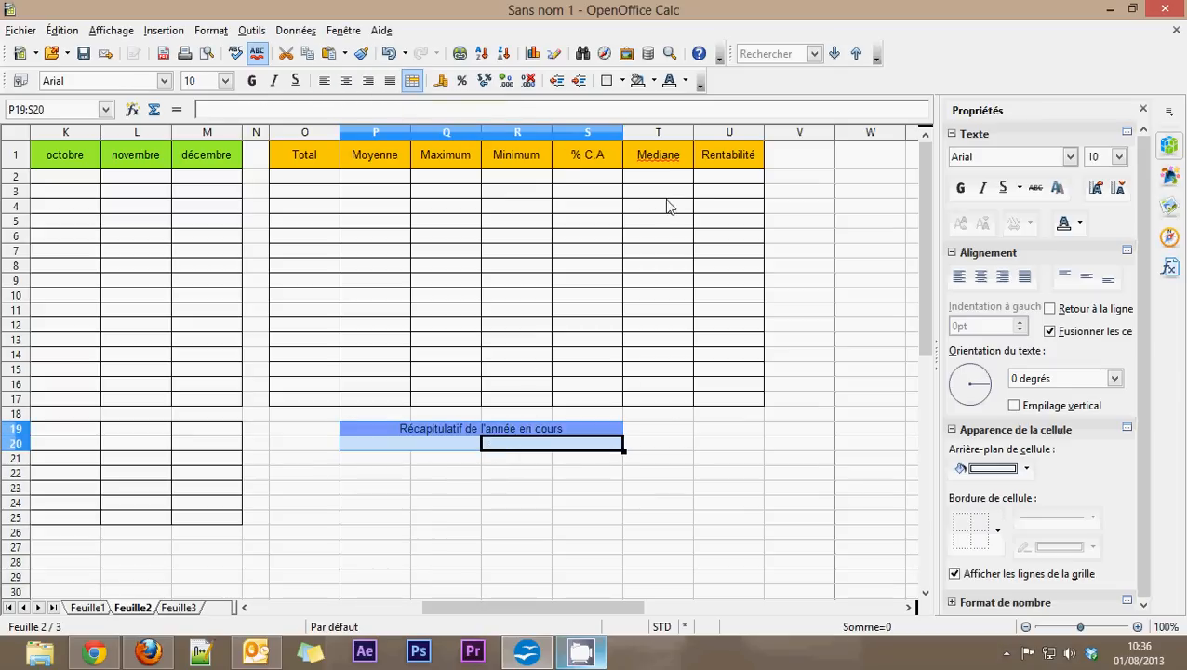
click(619, 80)
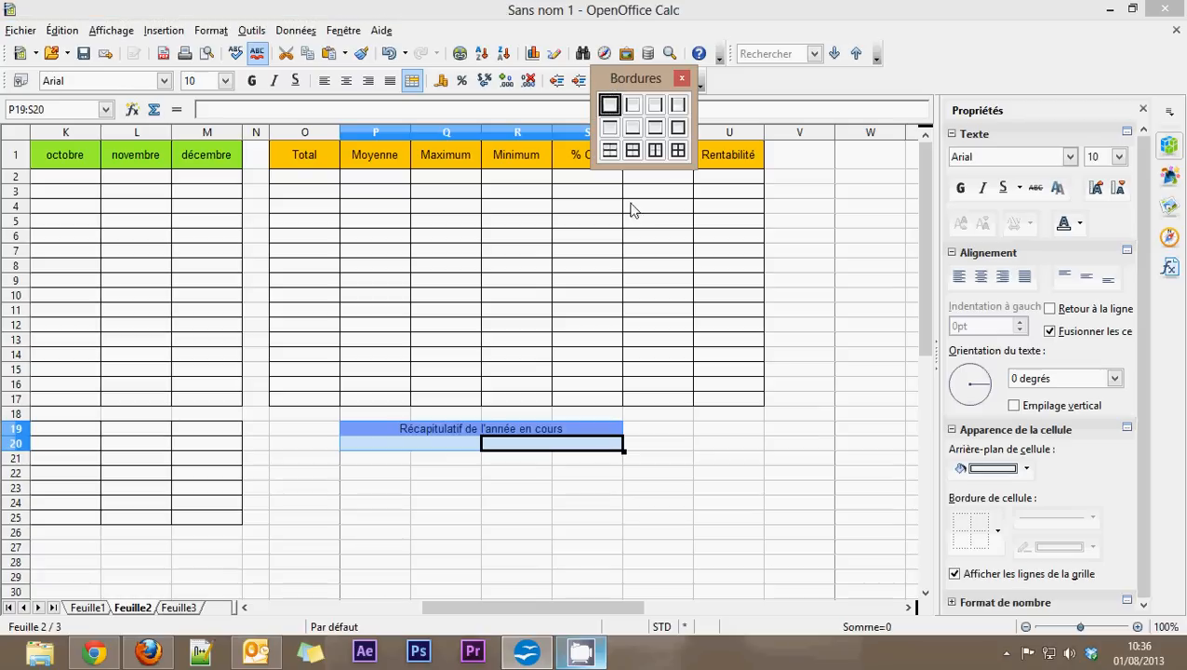
click(676, 152)
click(502, 493)
Extend the bordered recap row P20:S20 down to row 24 by filling it downward
drag(433, 446, 527, 445)
click(424, 470)
click(419, 443)
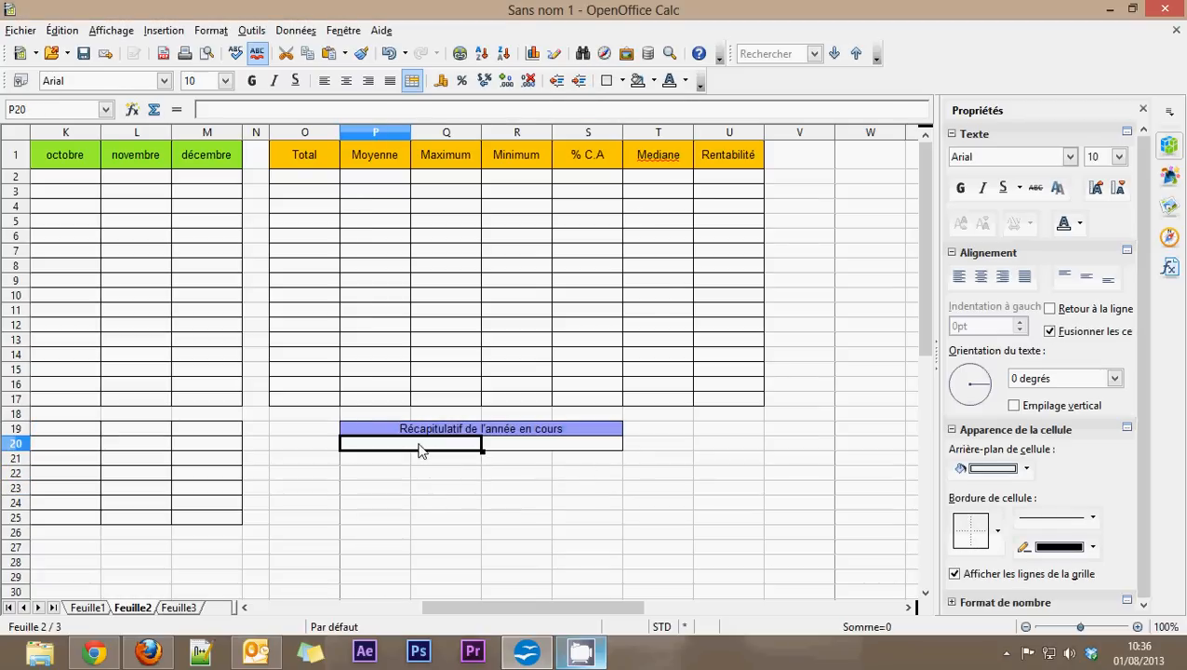
drag(418, 450, 511, 450)
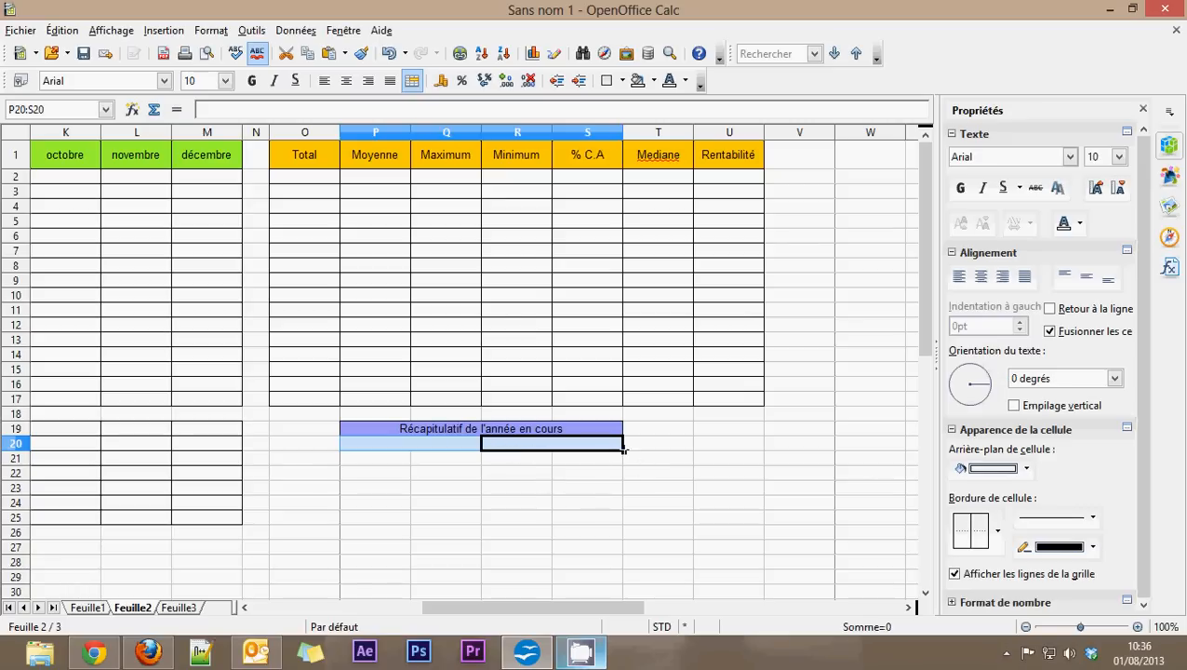
drag(623, 451, 621, 510)
click(499, 522)
Merge columns P and Q into one cell on each recap row from 21 to 24
drag(387, 459, 430, 509)
click(412, 80)
click(412, 80)
click(412, 80)
click(412, 80)
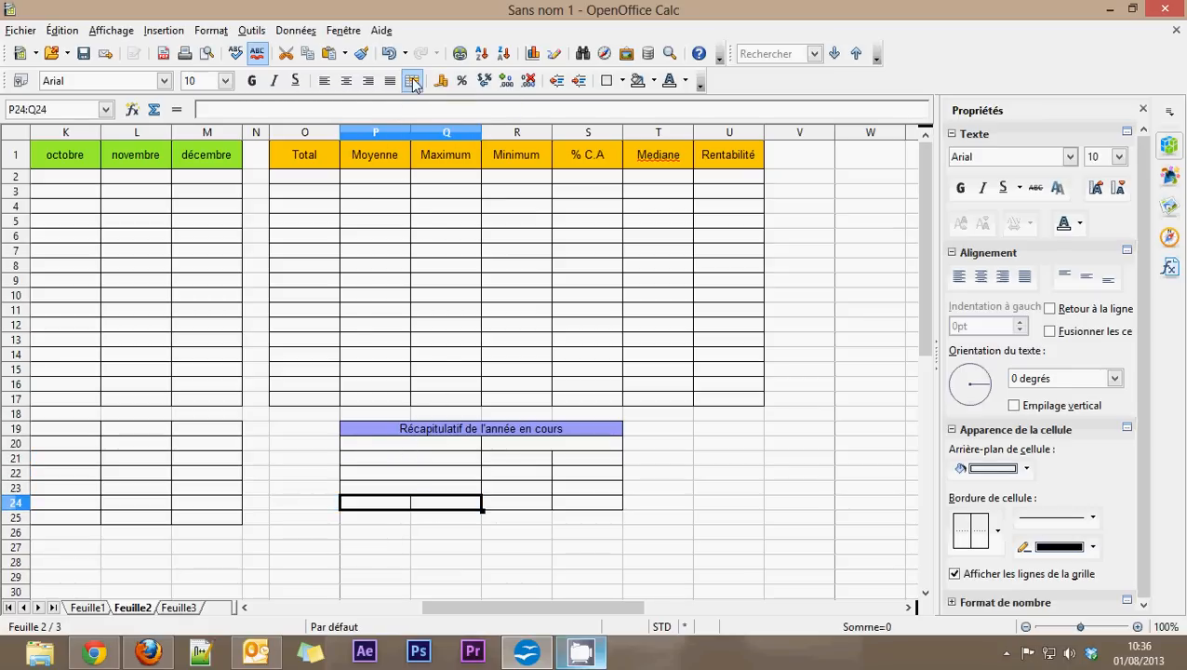
Merge columns R and S into one cell on each recap row from 21 to 24
drag(493, 462, 577, 503)
click(414, 81)
click(412, 80)
click(413, 88)
click(412, 80)
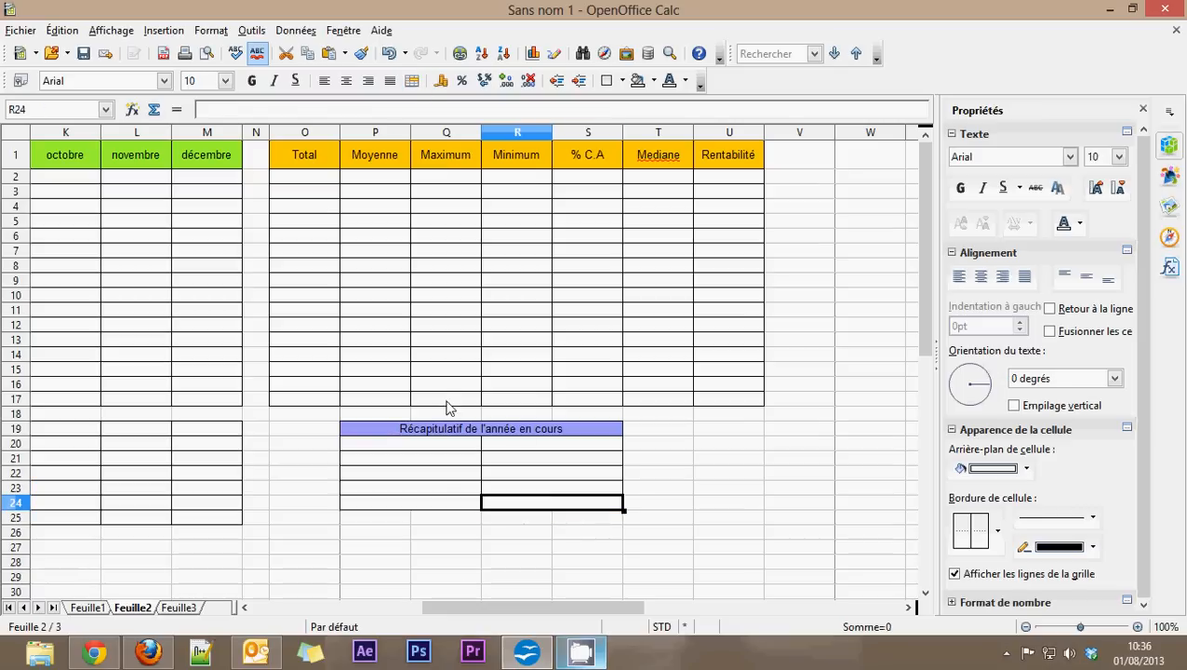
Enter the recap labels Total, Moyenne, Maximum, Minimum and Mediane down the merged cells P20 to P24
click(409, 445)
text(T)
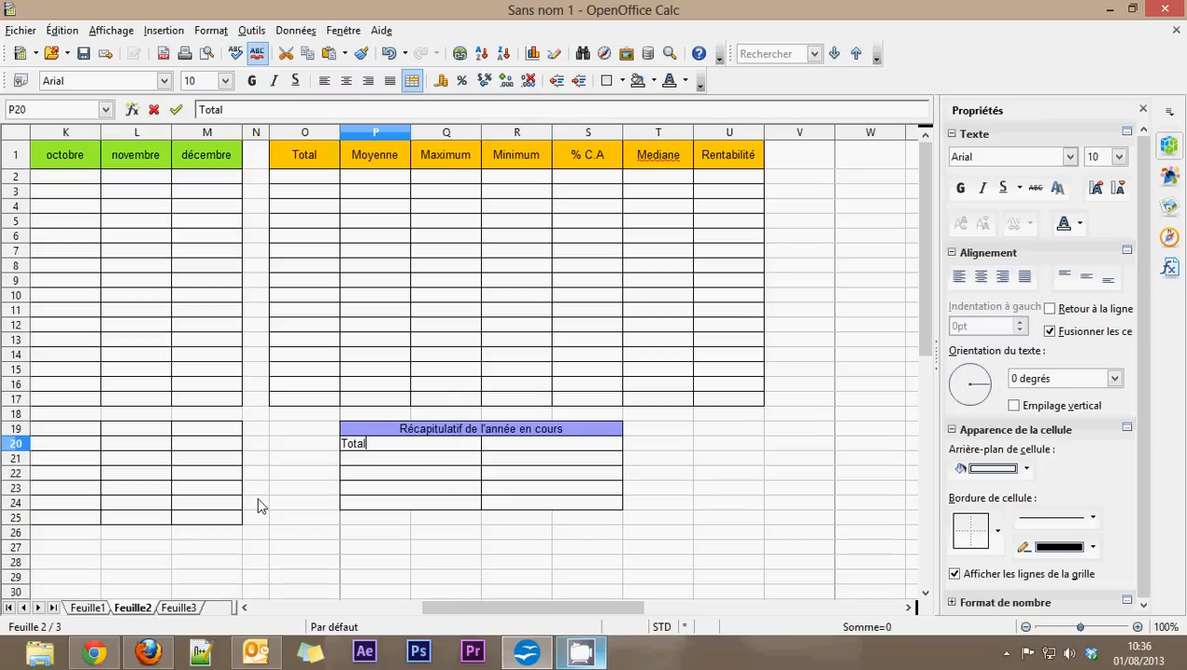
text(otal)
key(Return)
text(Moyenne)
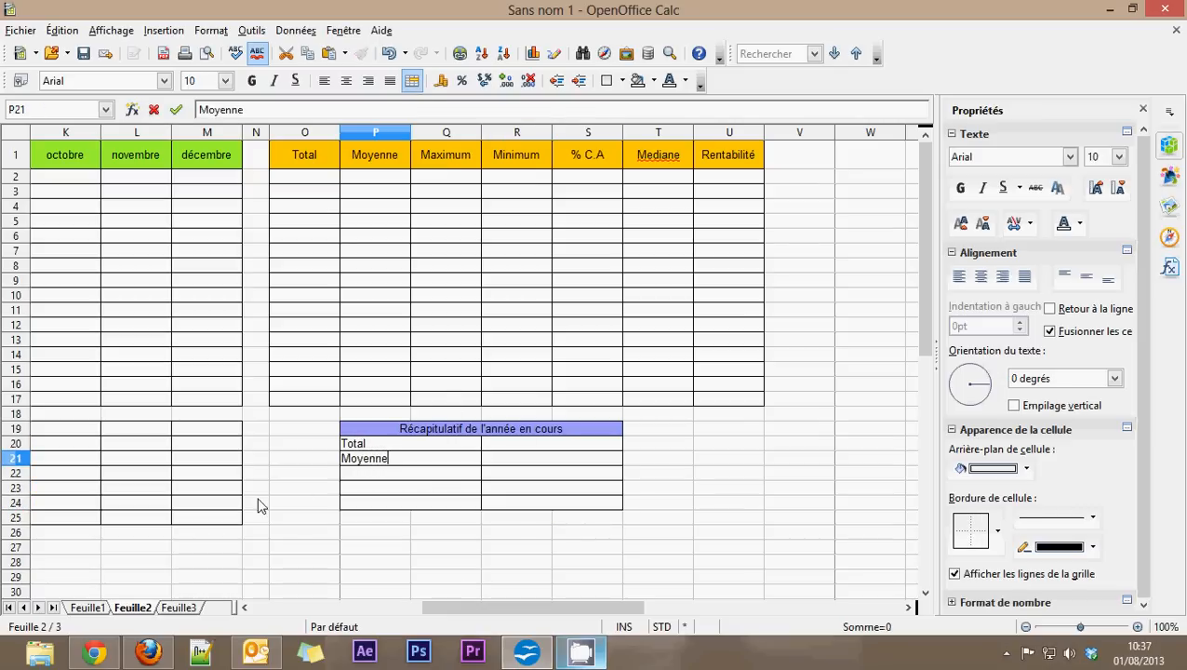
key(Return)
text(M)
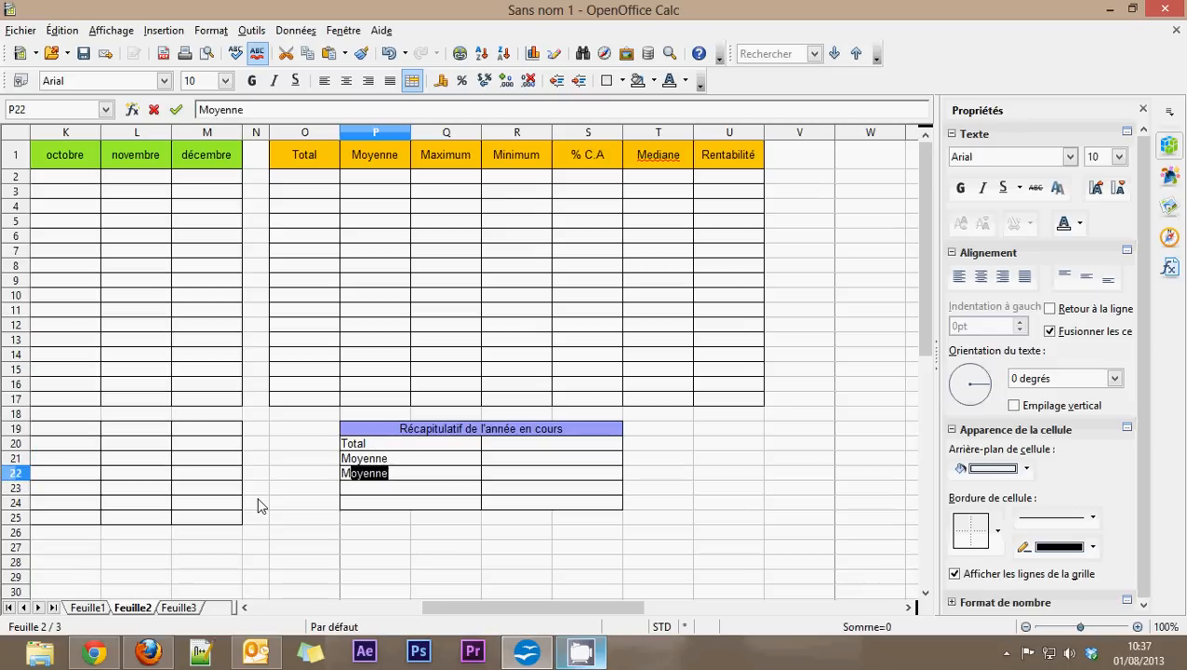
text(aximum)
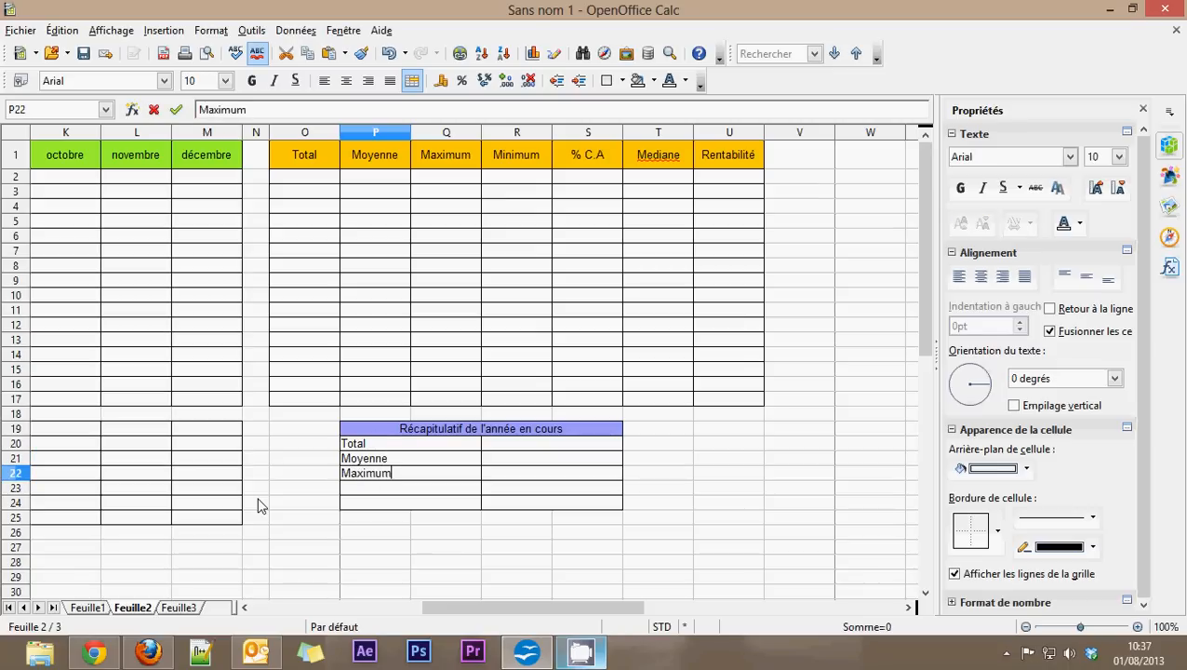
key(Return)
text(Miunim)
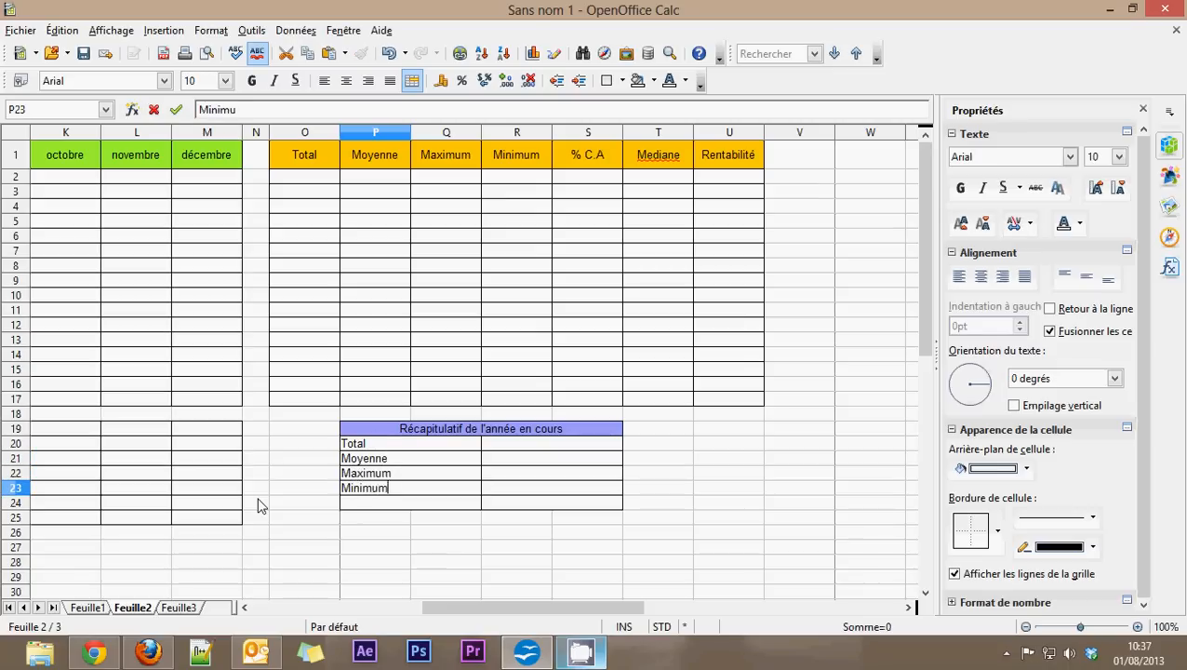
text(um)
key(Return)
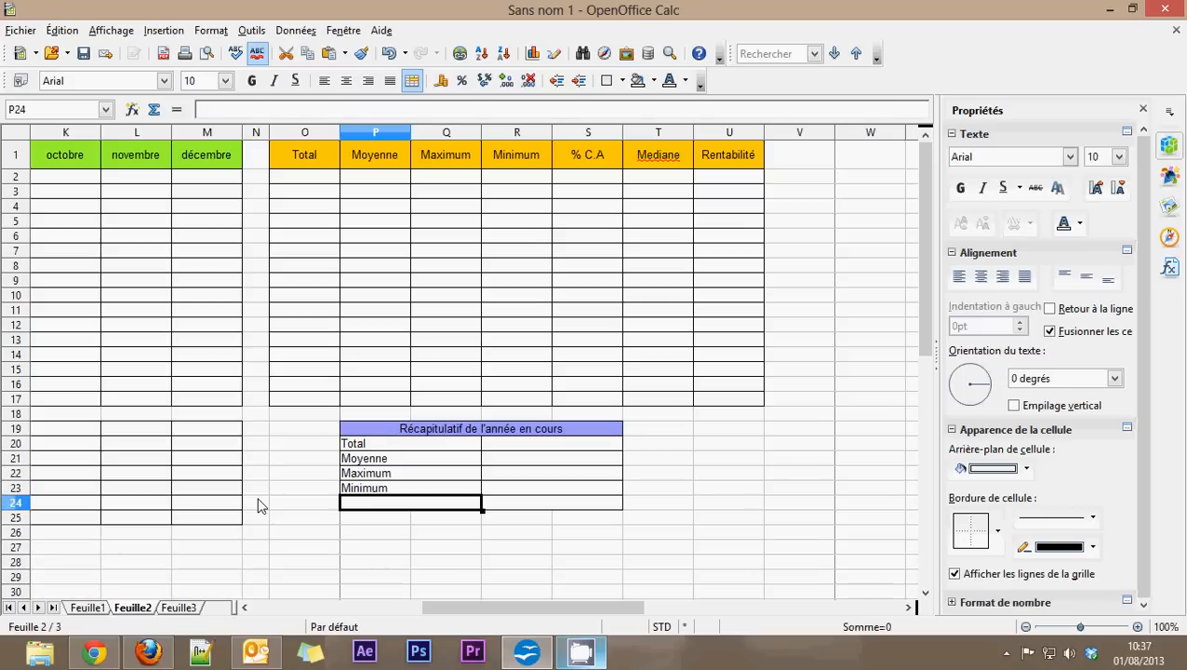
text(Mediane)
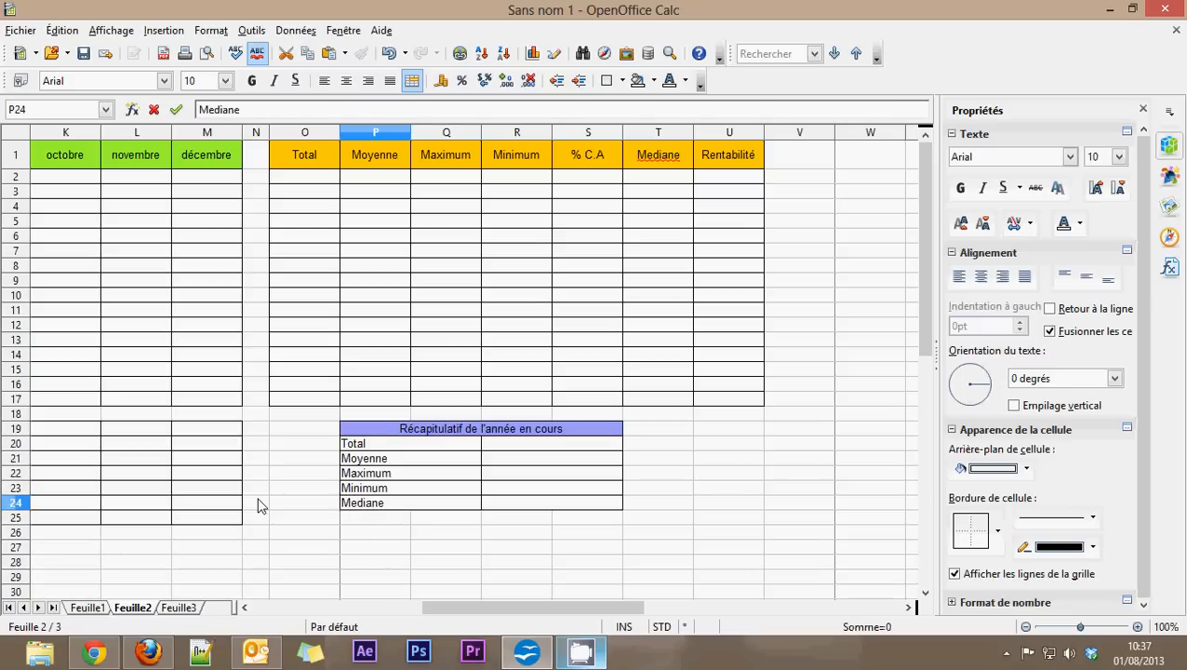
key(Return)
Center the five recap labels horizontally in P20:Q24
key(Up)
key(Up)
key(Up)
key(Up)
key(Up)
key(shift+Down)
key(shift+Down)
key(shift+Down)
key(shift+Down)
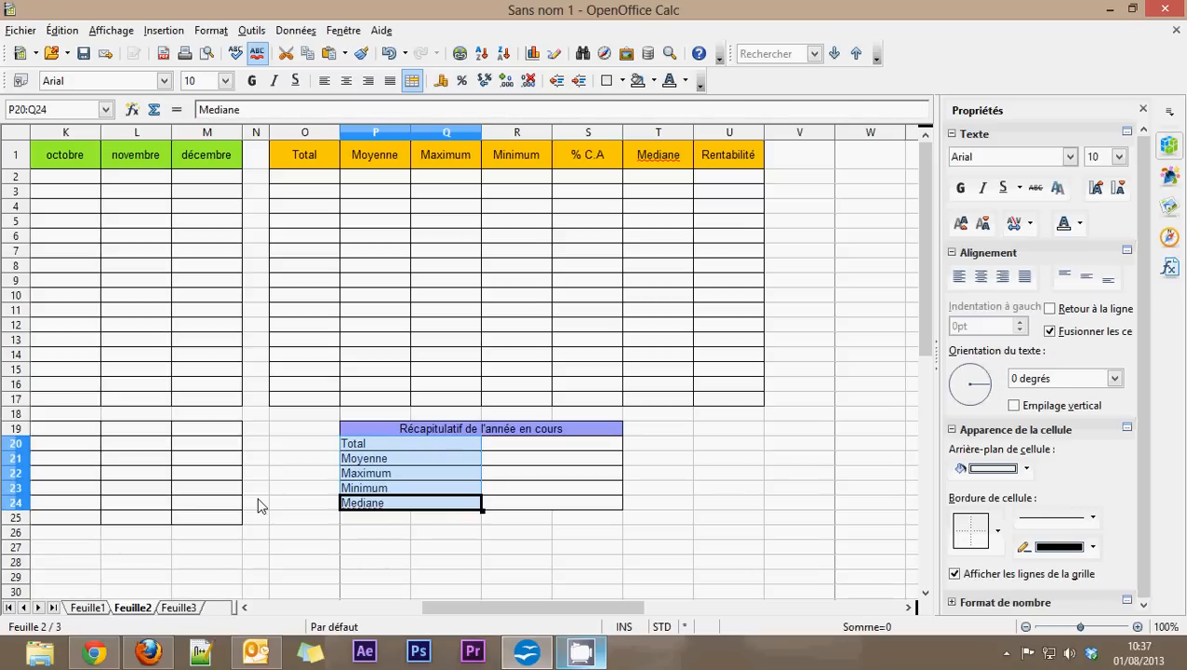
click(367, 81)
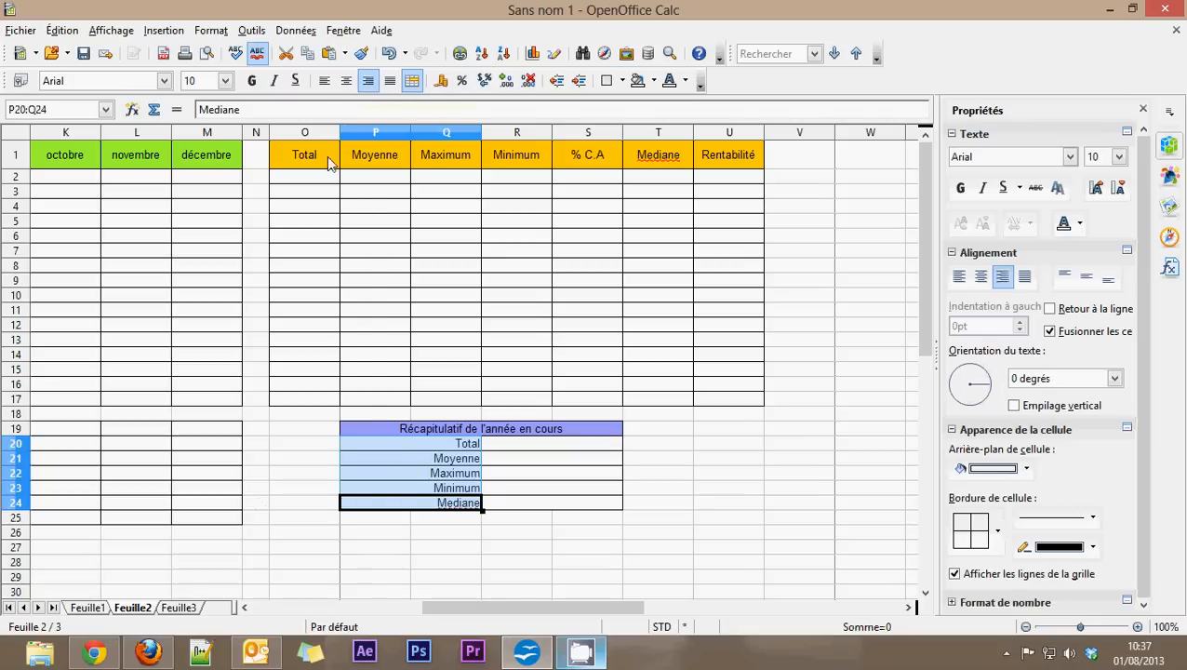
click(345, 81)
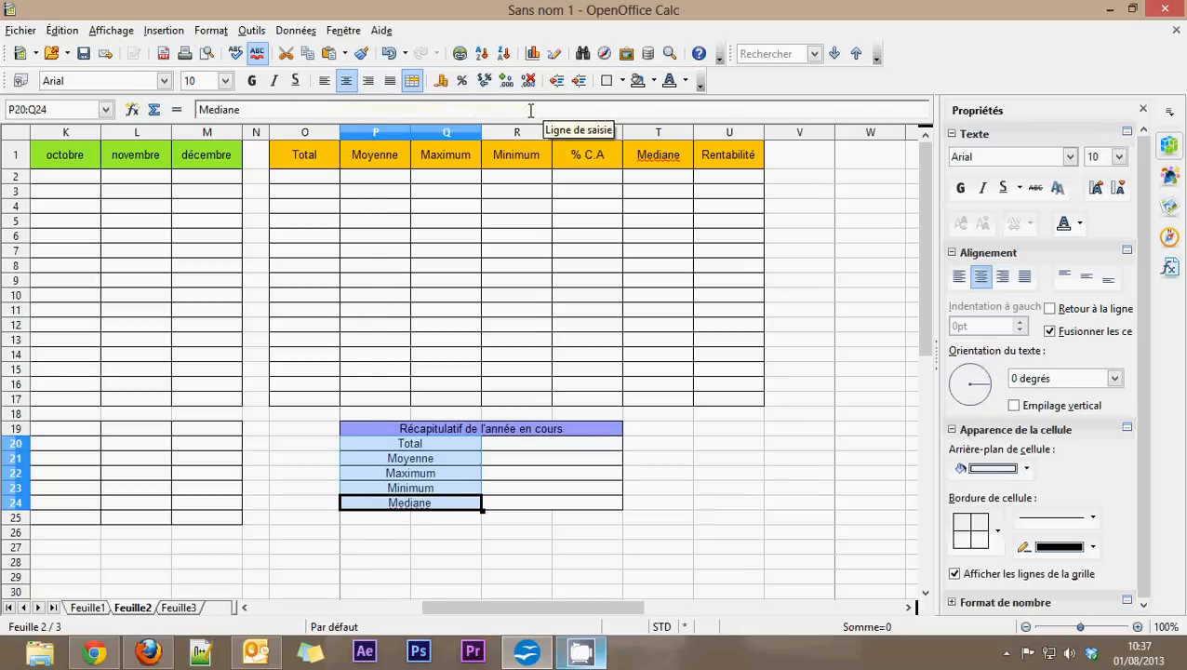
Fill the recap label cells P20:Q24 with a light gray background
click(648, 81)
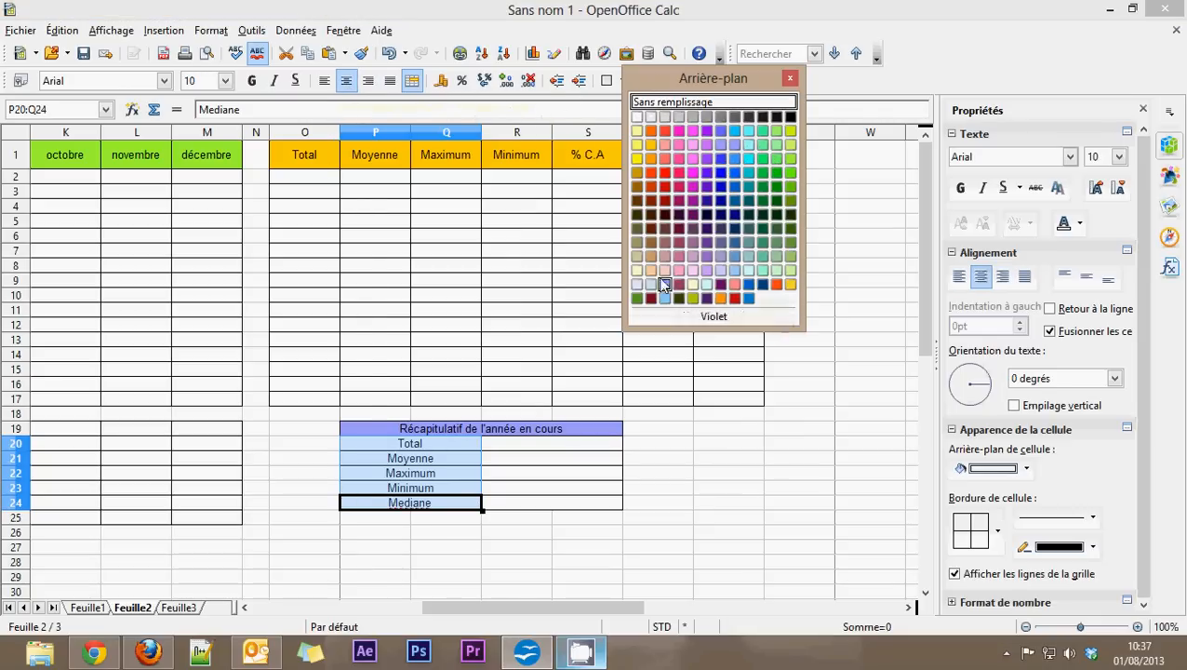
click(662, 117)
click(658, 532)
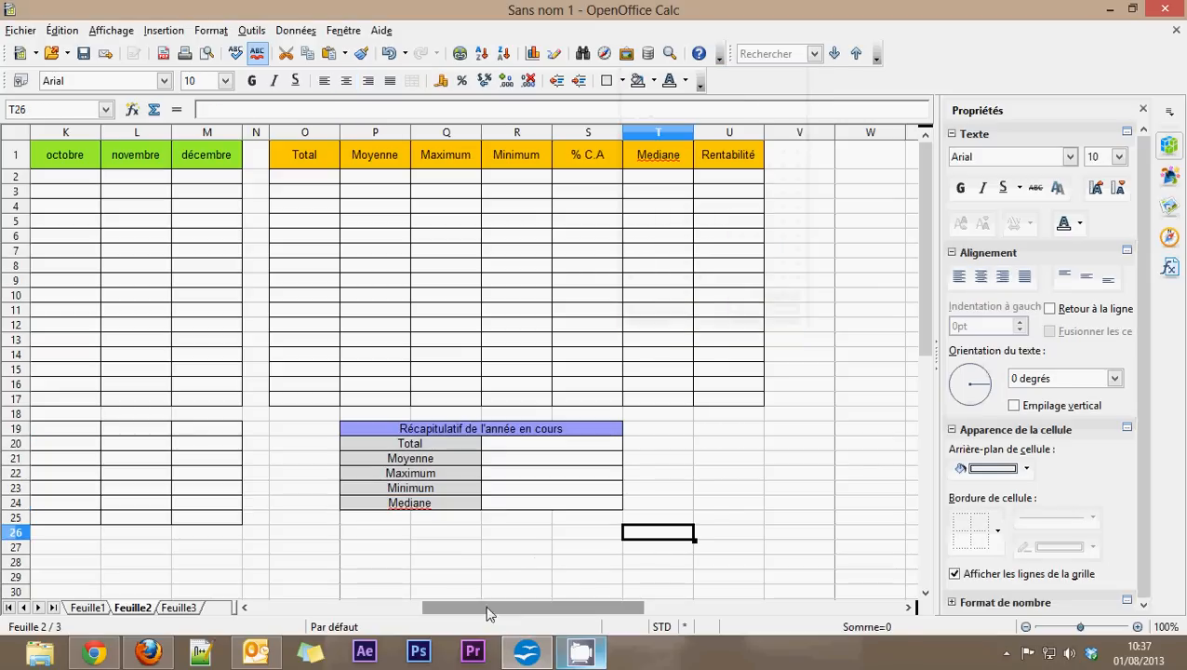
Make the month headers B1:M1 and the summary column headers O1:U1 bold, without italics
drag(537, 611, 249, 625)
drag(130, 158, 368, 162)
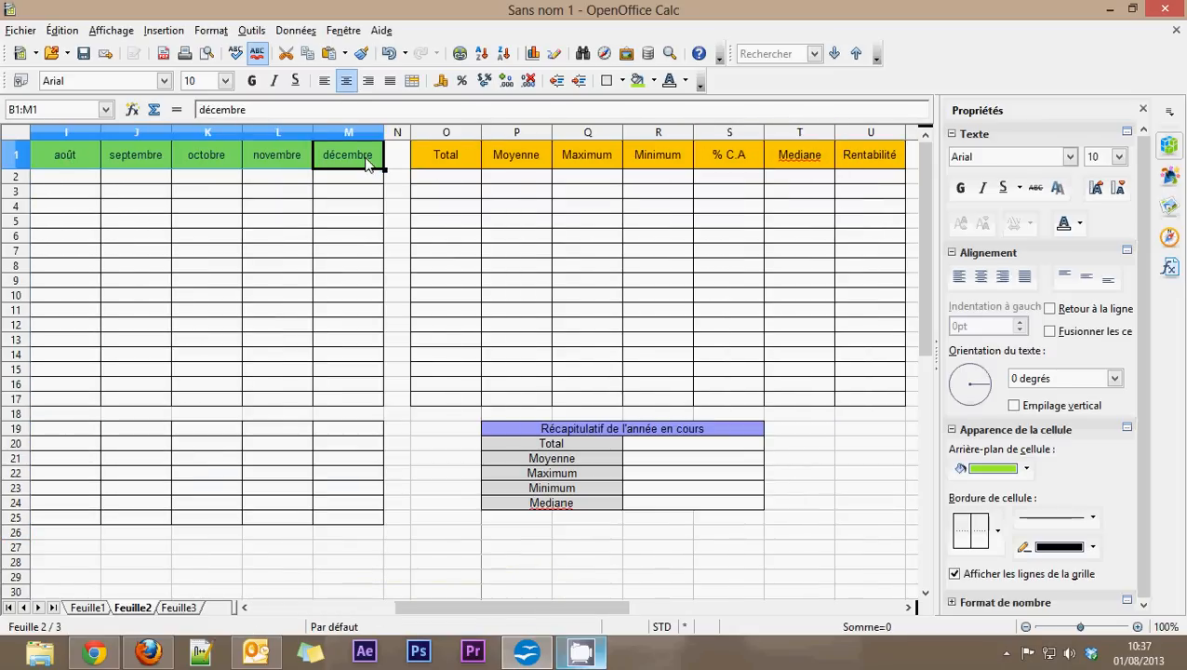
click(251, 79)
drag(449, 164, 863, 163)
click(251, 80)
click(273, 81)
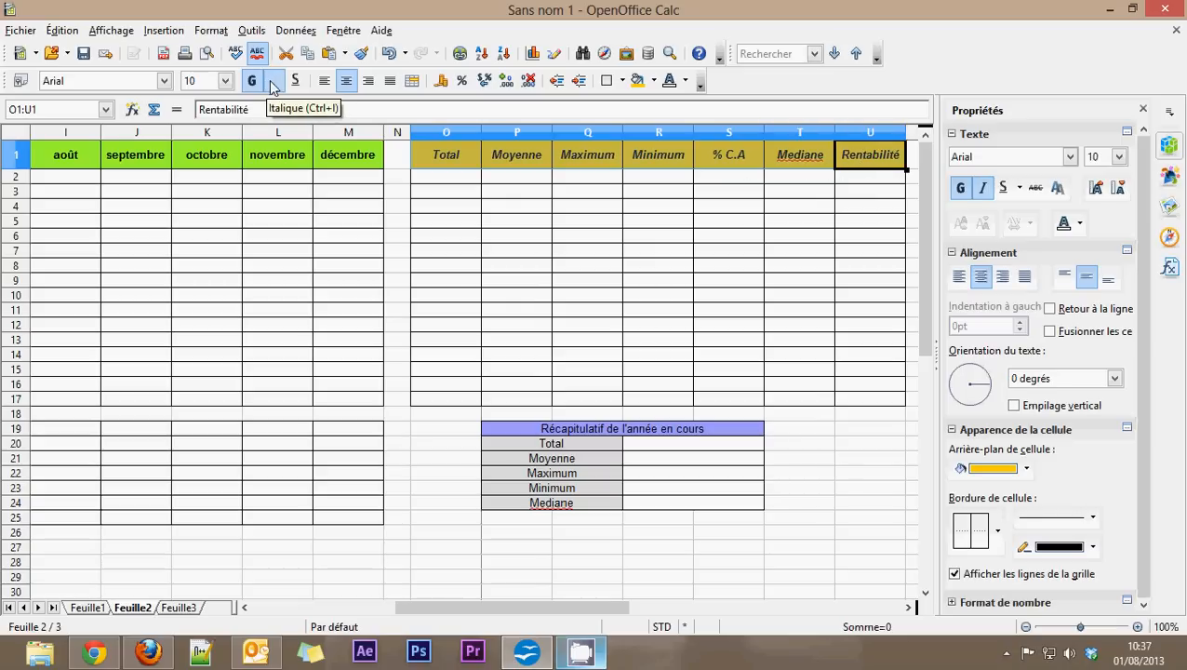
click(272, 82)
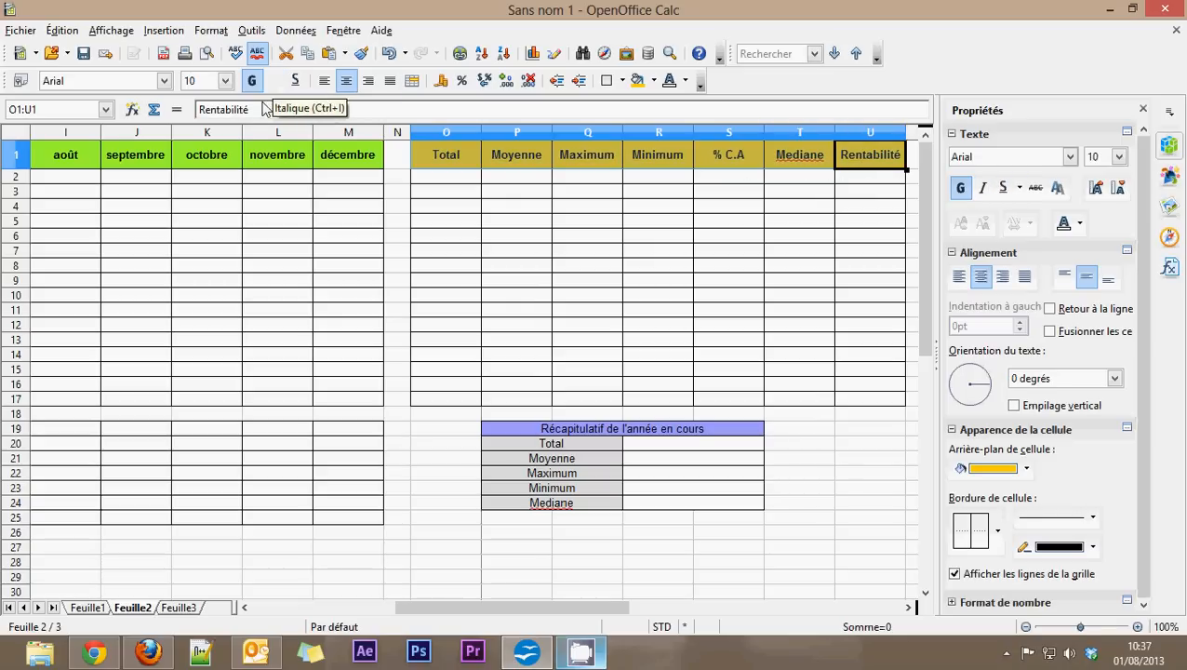
Make the recap labels P20:Q24 and the title "Récapitulatif de l'année en cours" bold
drag(555, 451, 556, 506)
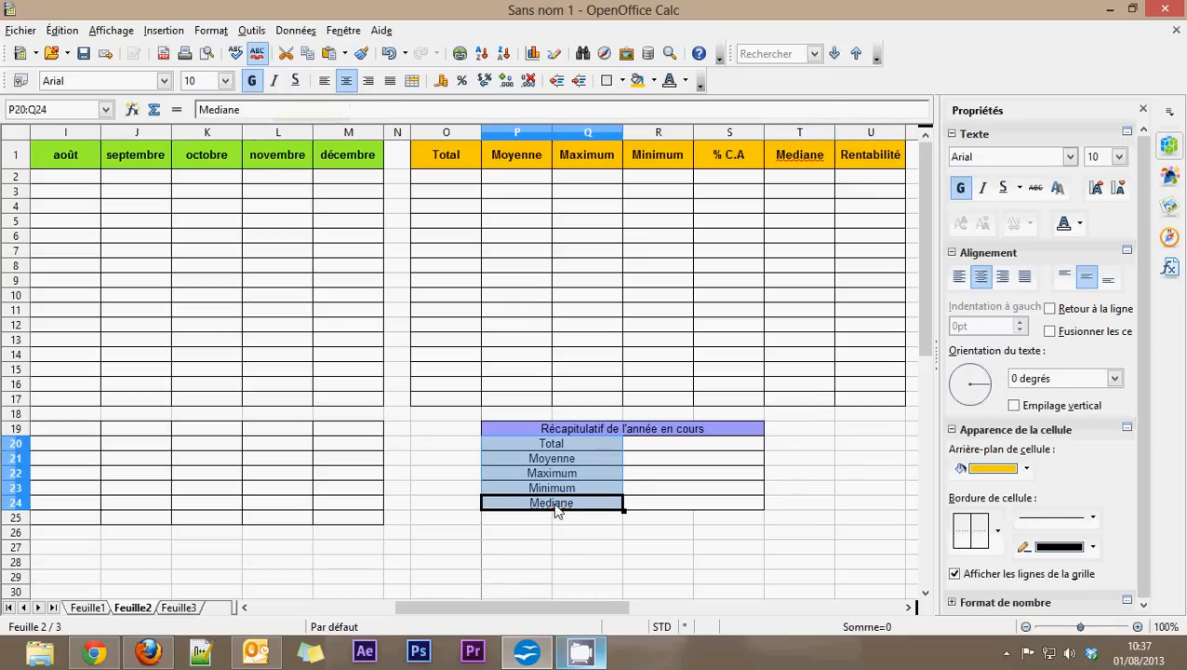
click(251, 80)
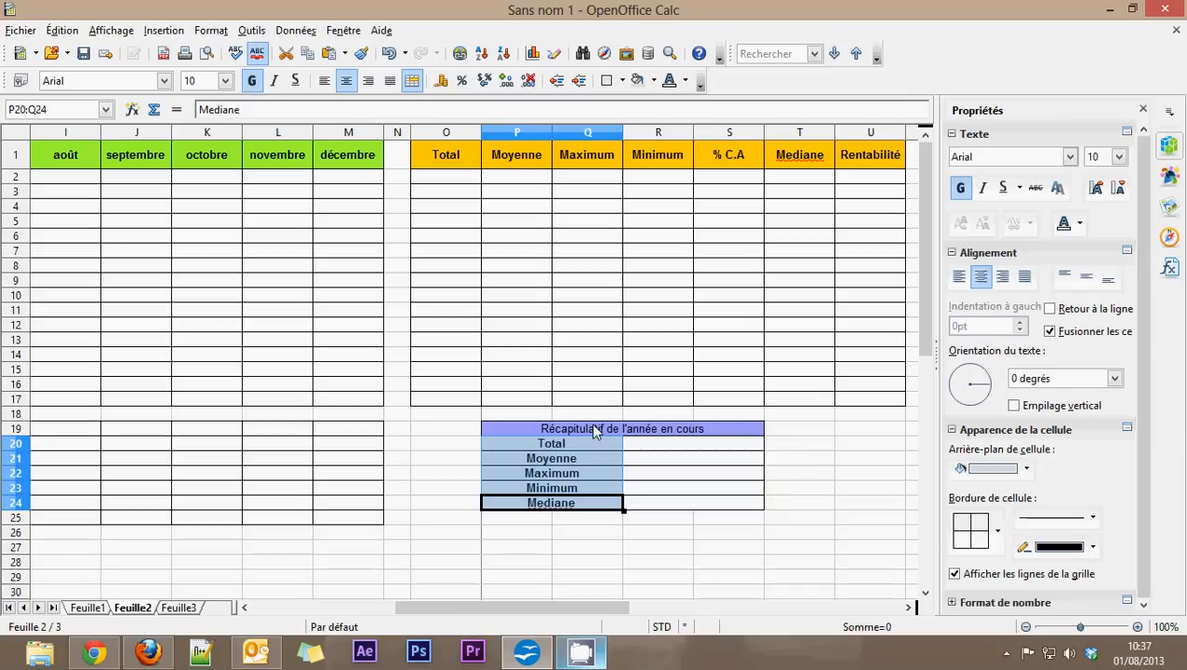
click(592, 430)
click(251, 80)
Right-align the room names in A2:A17 and make both them and the summary row labels A19:A25 bold
drag(578, 607, 430, 617)
drag(79, 176, 74, 518)
click(367, 80)
click(251, 80)
click(251, 80)
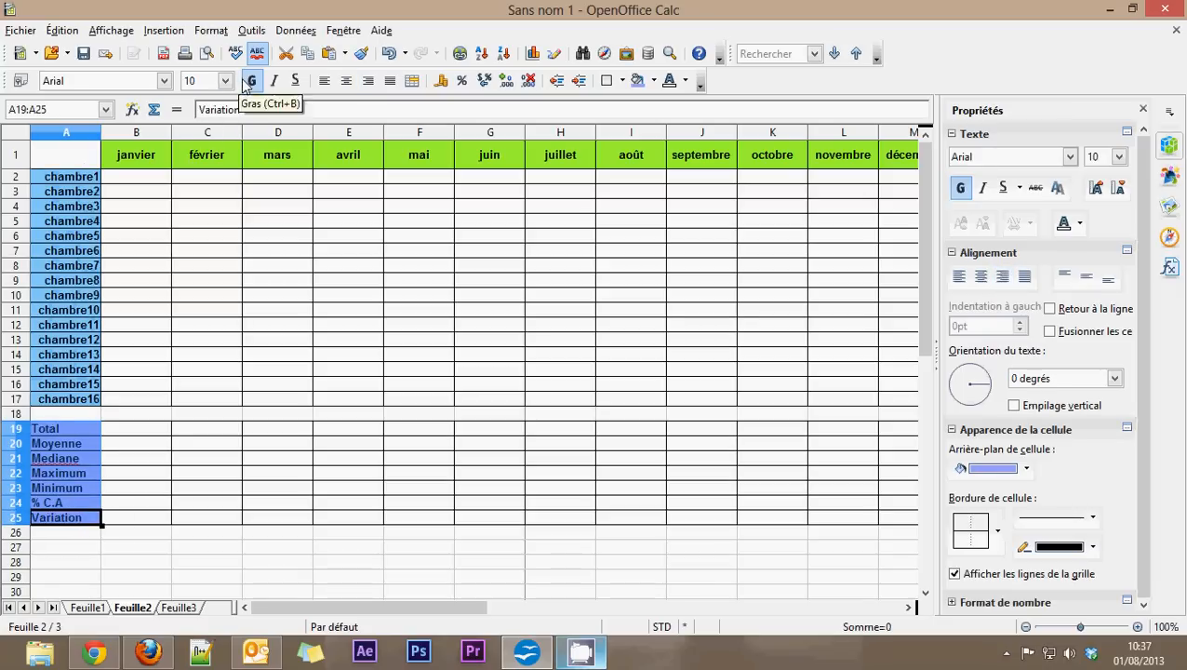
Right-align the summary row labels in A19:A25
click(307, 371)
drag(69, 428, 75, 517)
click(367, 80)
click(325, 398)
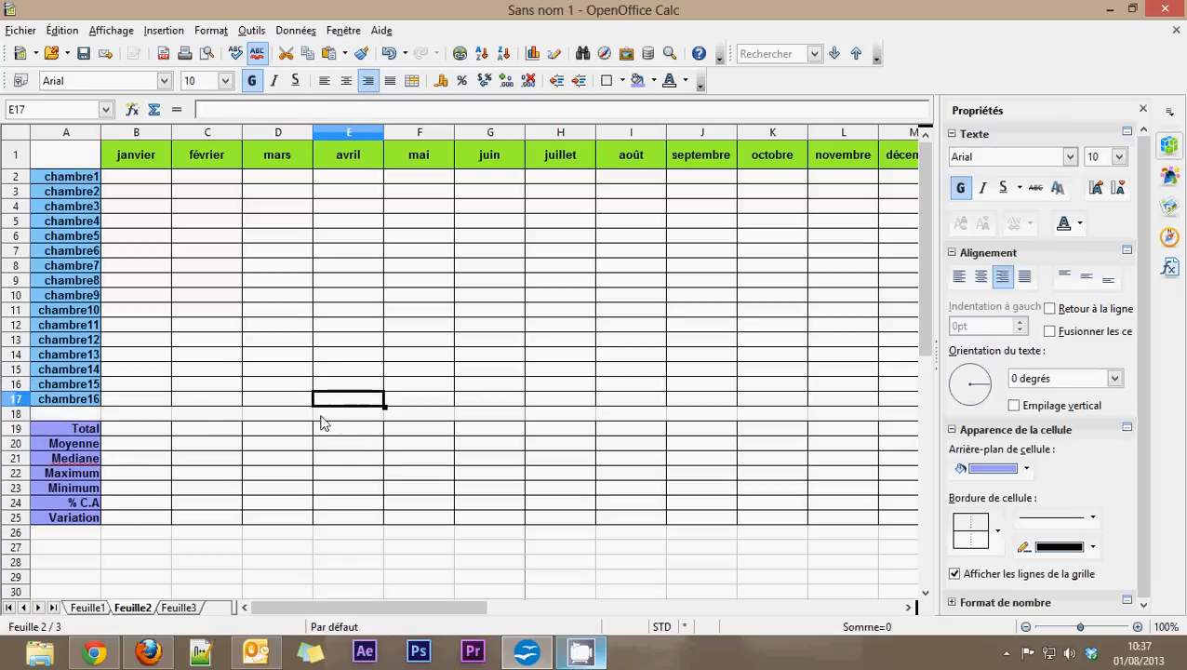
drag(472, 610, 434, 617)
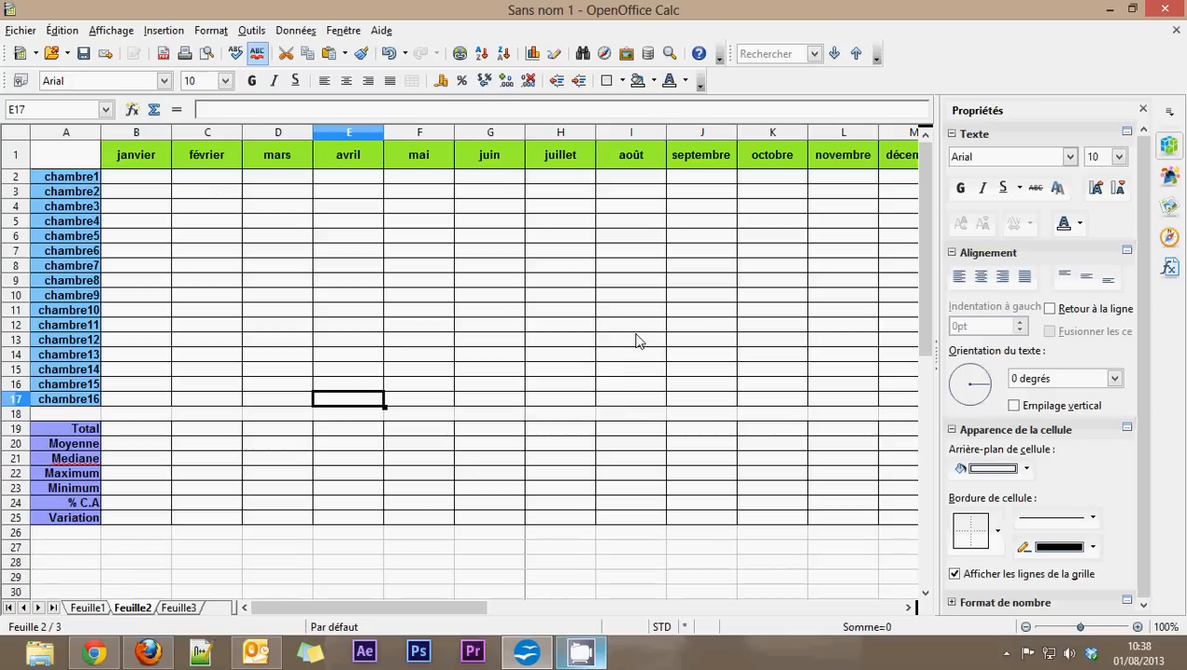
scroll(636, 340, down, 2)
scroll(638, 338, up, 2)
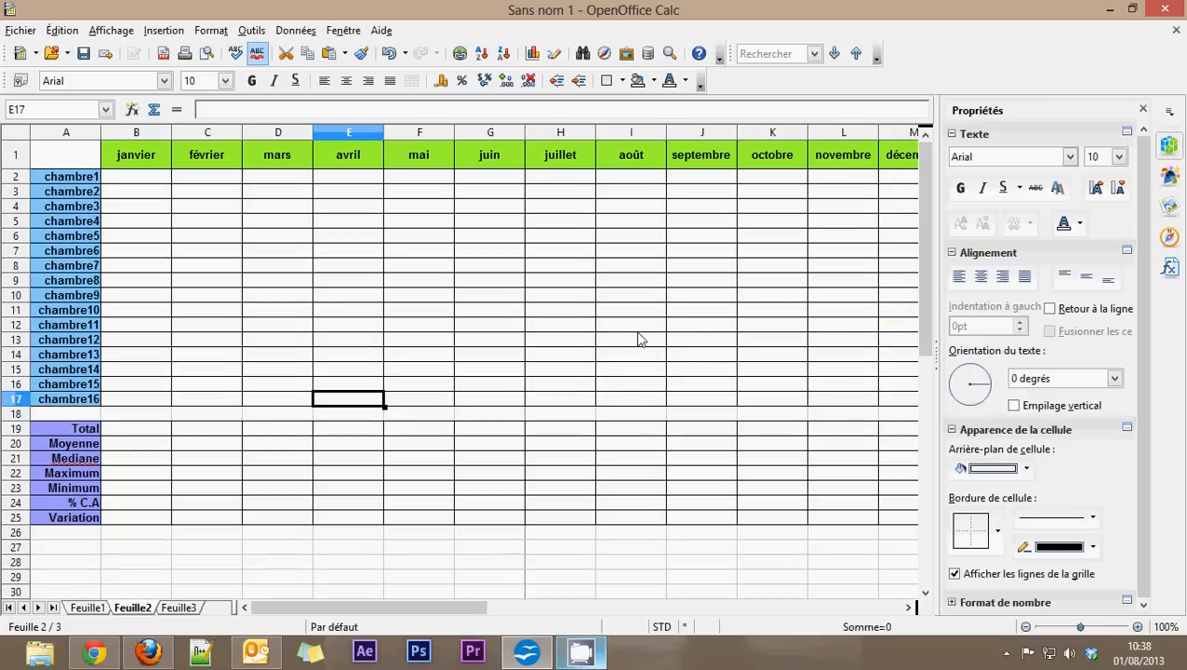
click(130, 179)
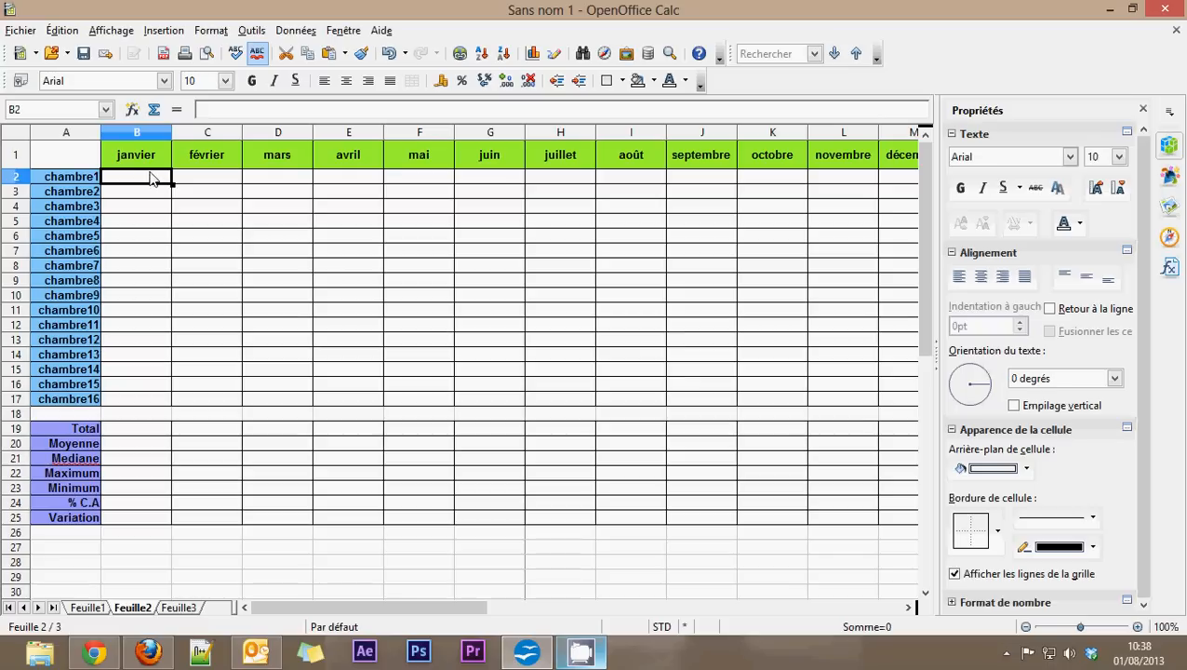
Insert a new row above the month headers in row 1
click(13, 160)
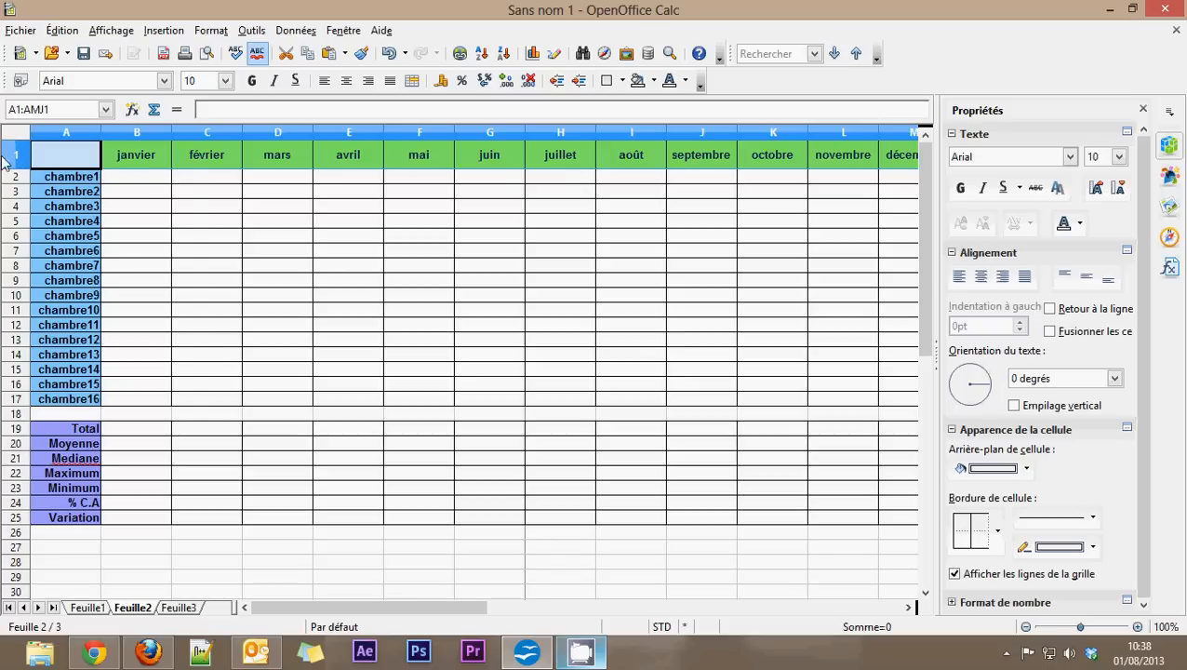
right_click(15, 158)
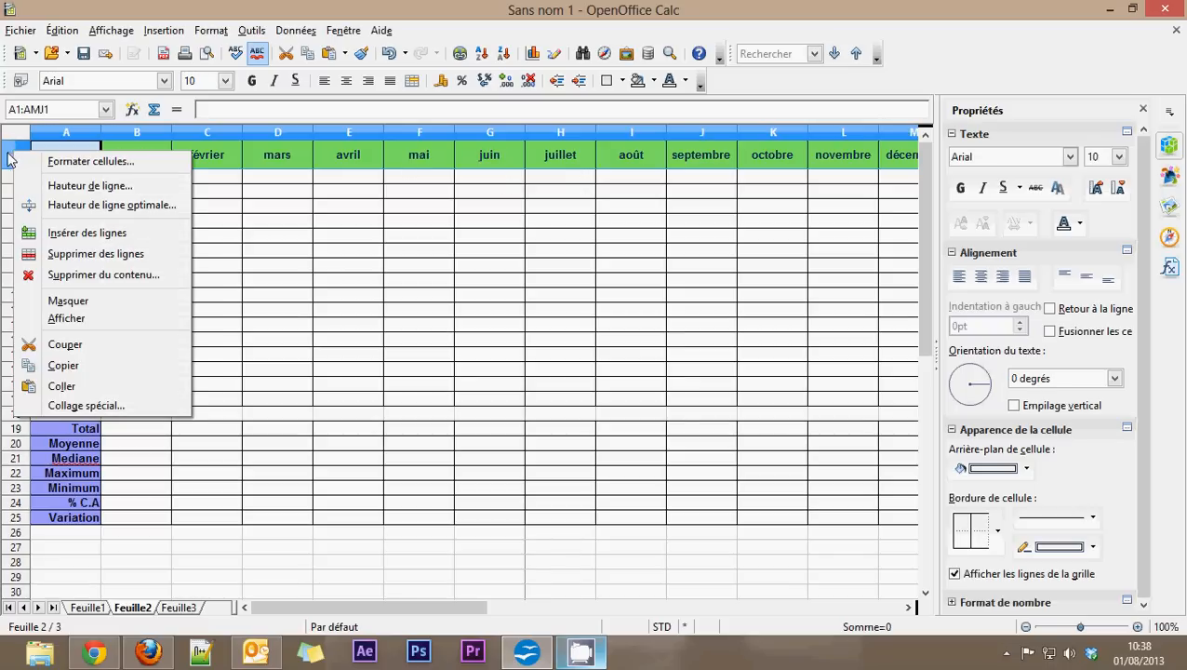
click(14, 149)
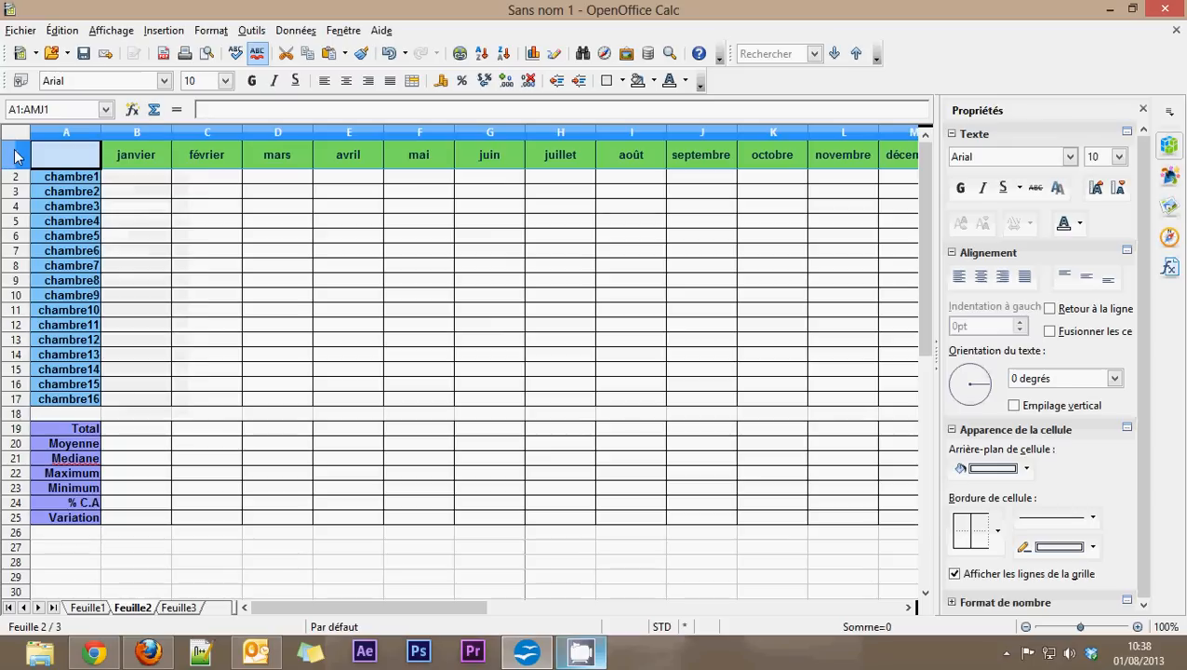
right_click(22, 162)
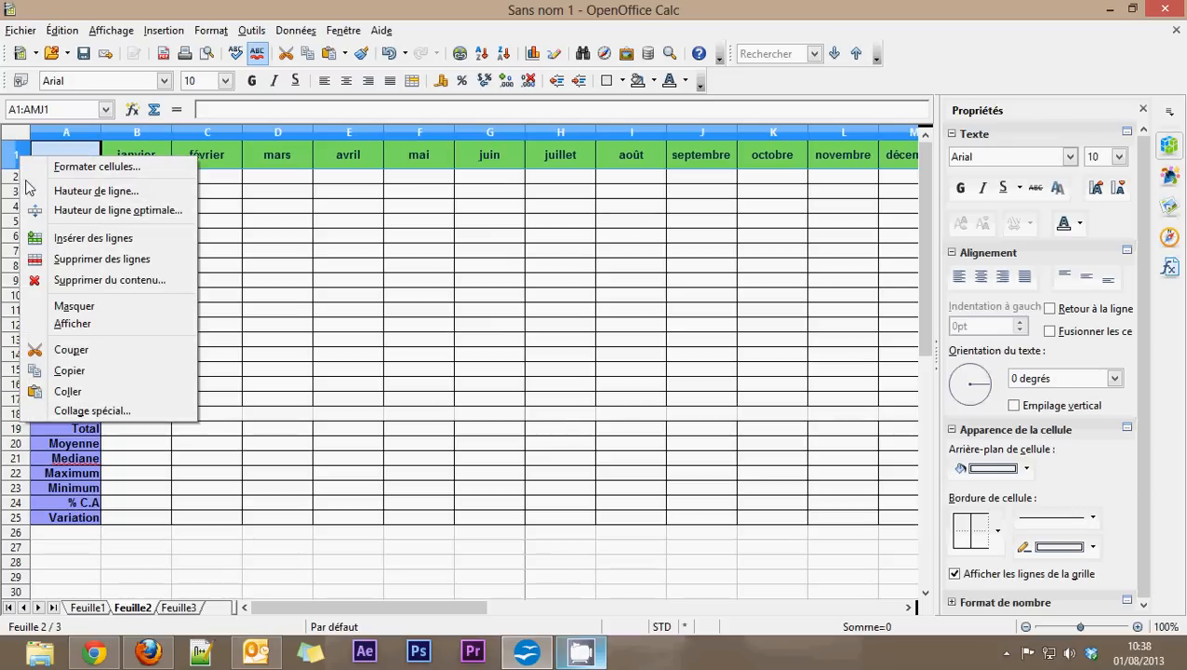
click(80, 238)
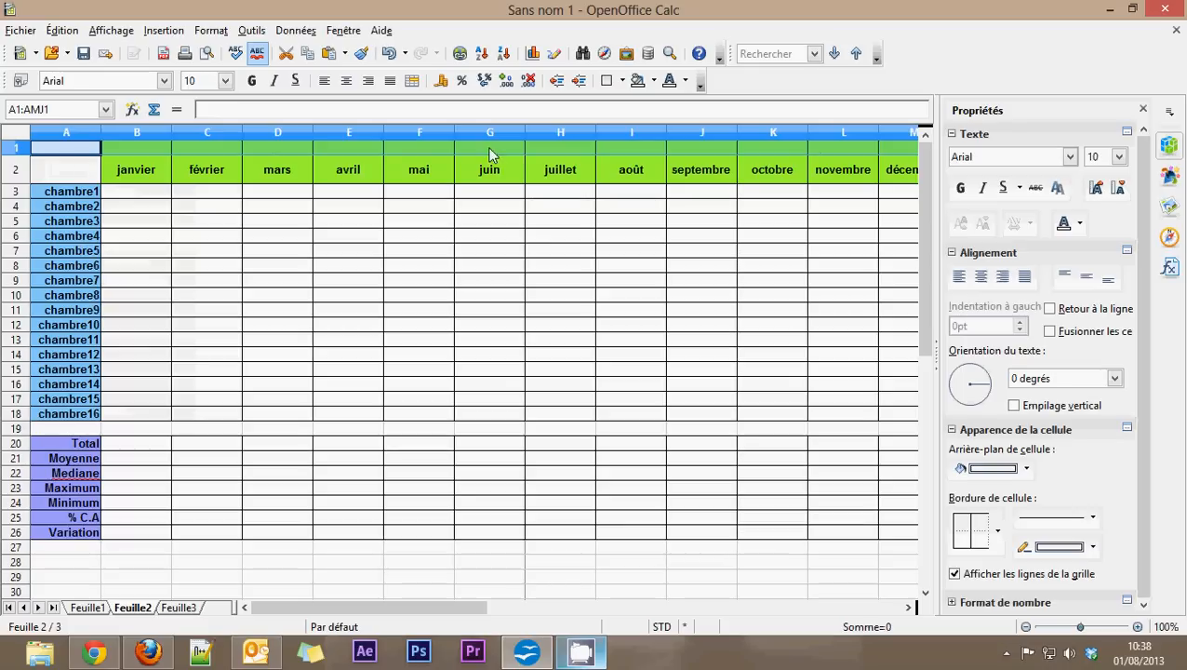
Delete everything in A1:U1, including the inherited formatting, with the Tout supprimer option
click(156, 207)
drag(75, 153, 552, 147)
drag(652, 606, 577, 606)
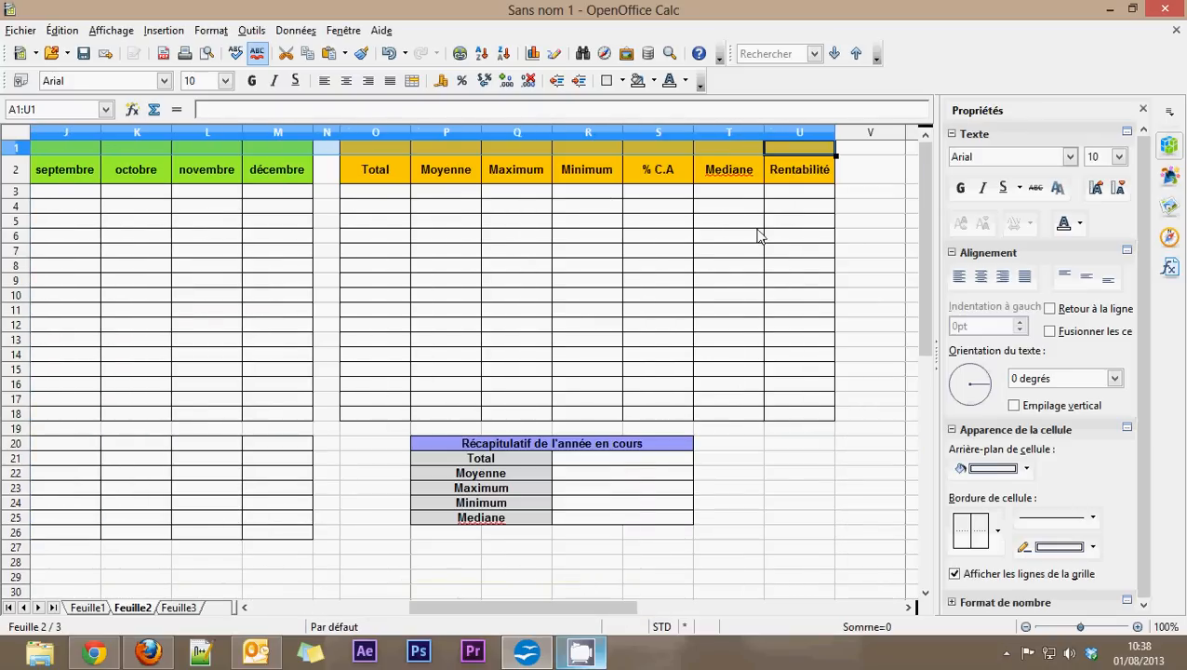
key(BackSpace)
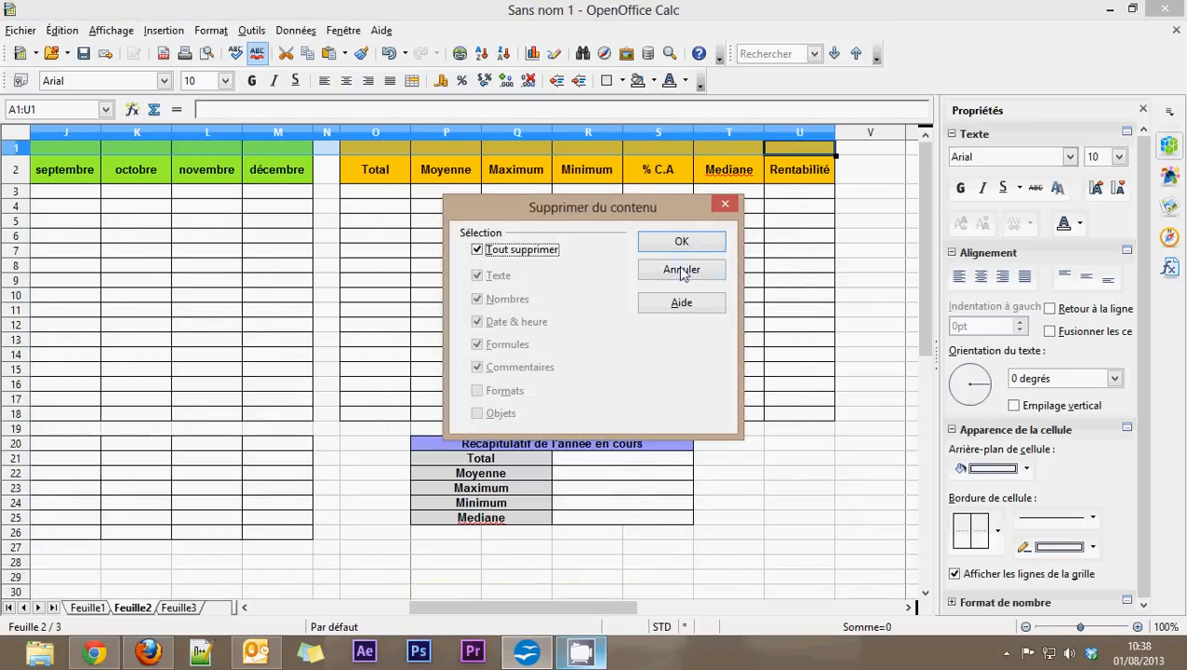
click(682, 244)
Merge the cells of row 1 from column B across the table into one title cell
click(782, 133)
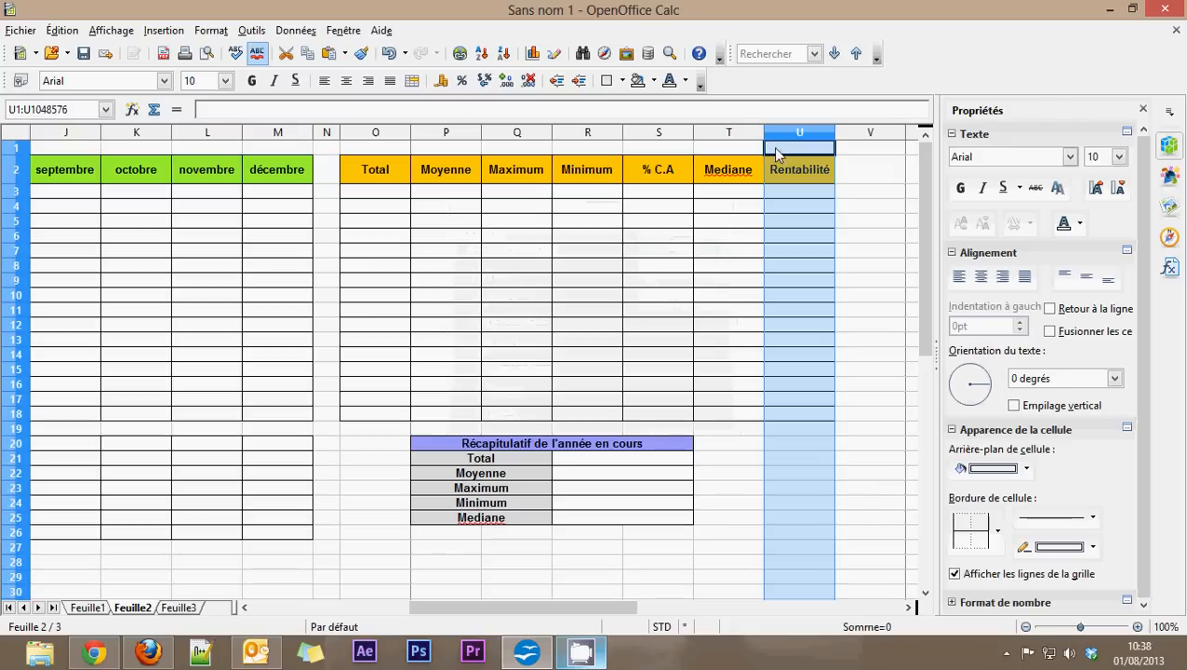
drag(283, 152, 563, 156)
click(71, 155)
drag(549, 607, 423, 607)
click(412, 84)
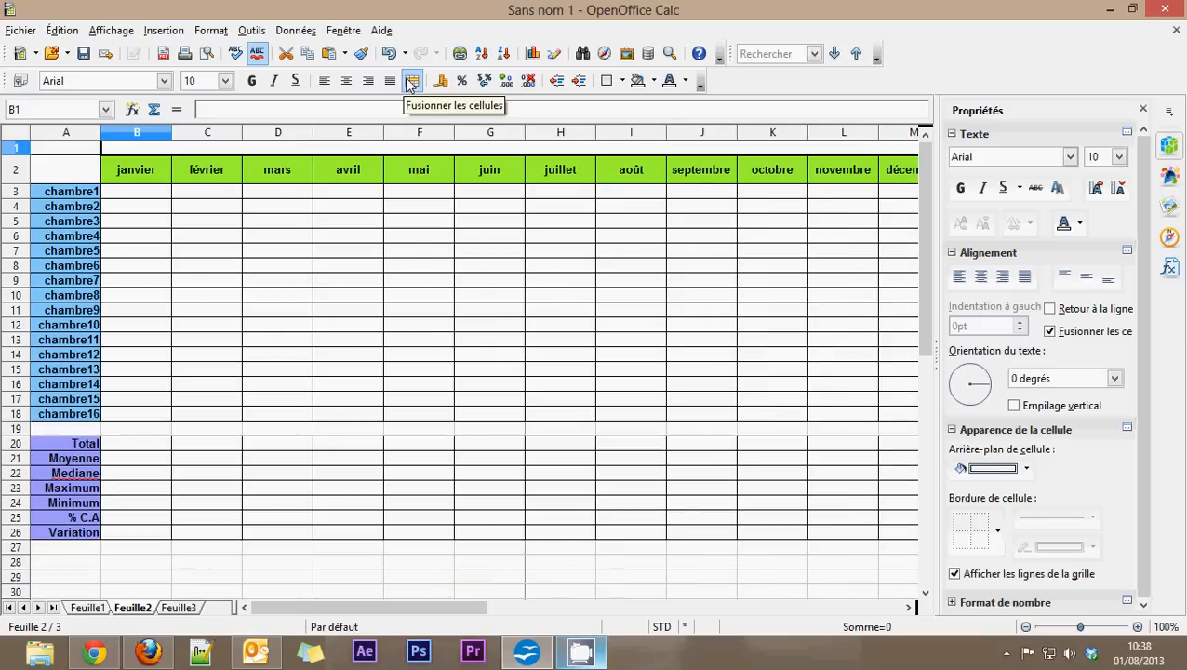
click(264, 283)
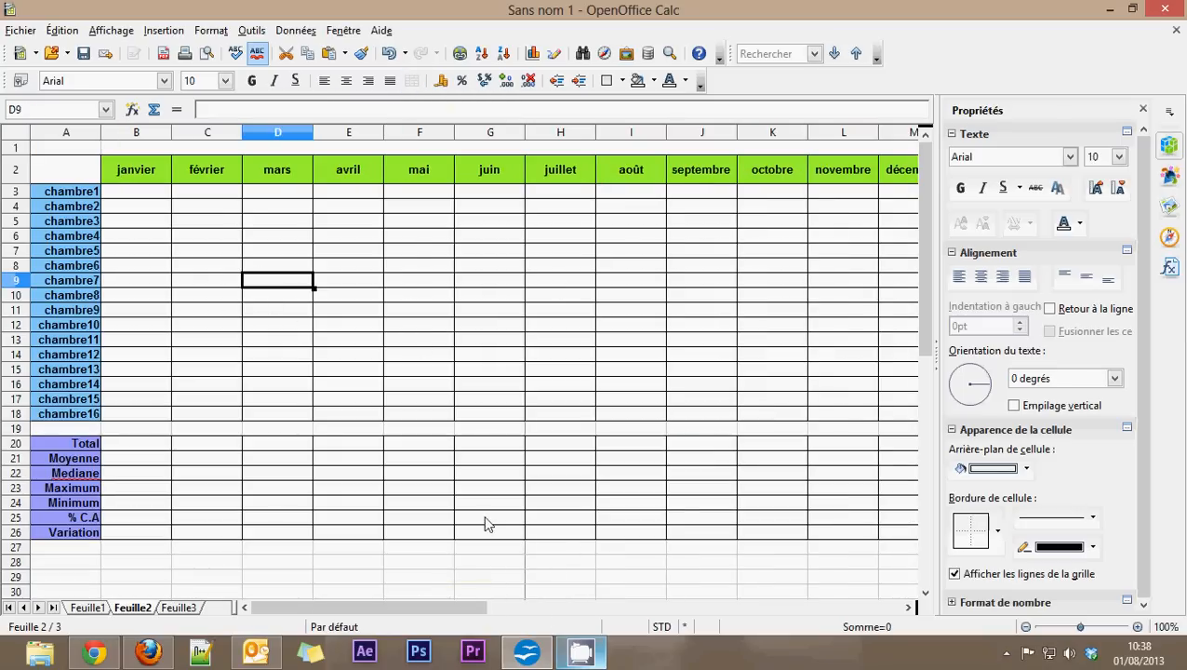
Make row 1 about three times taller and enter the title "Tableau de bord" in the merged cell B1
click(196, 148)
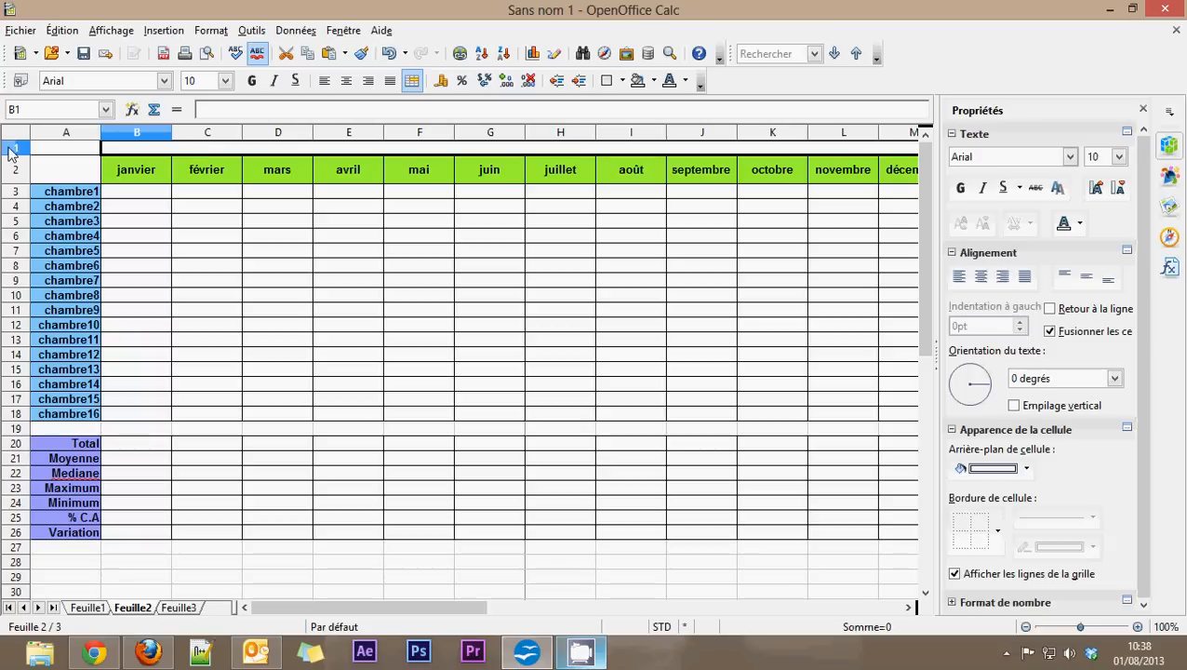
drag(11, 154, 11, 192)
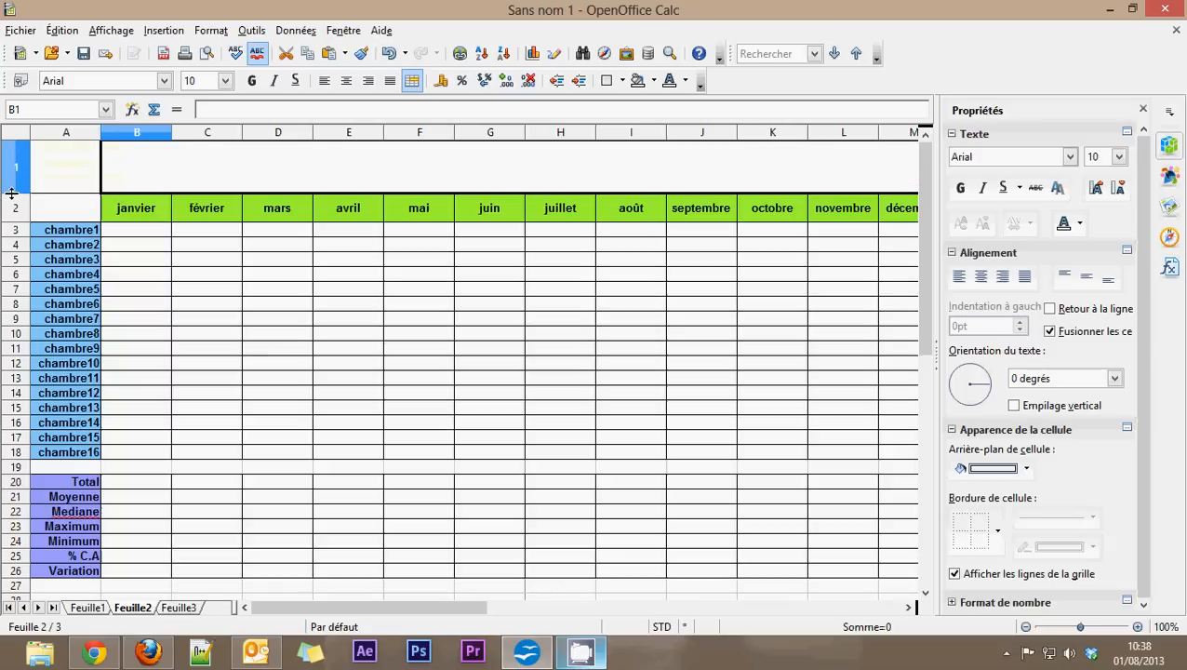
double_click(221, 180)
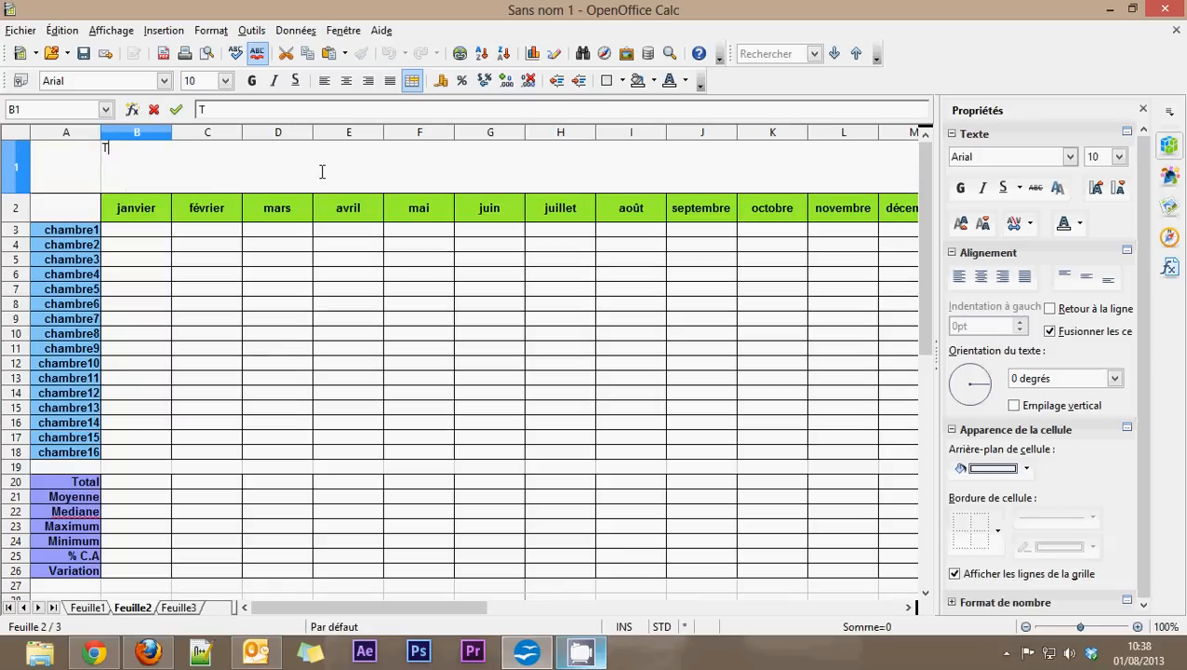
text(Tableau de bord)
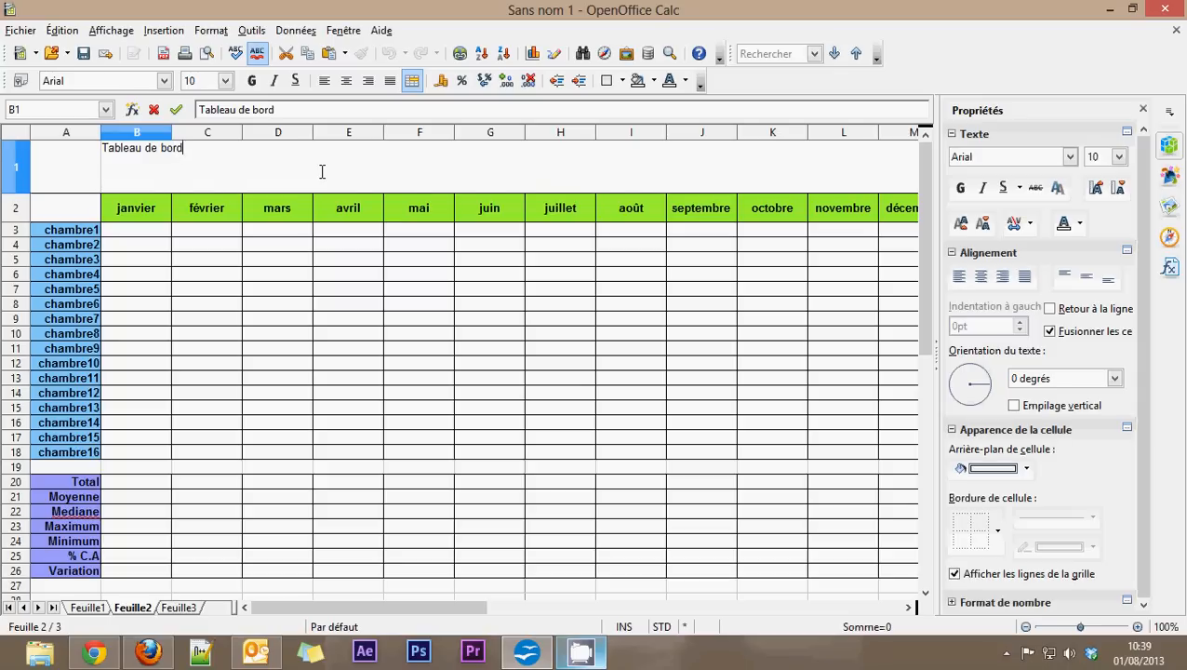
key(Return)
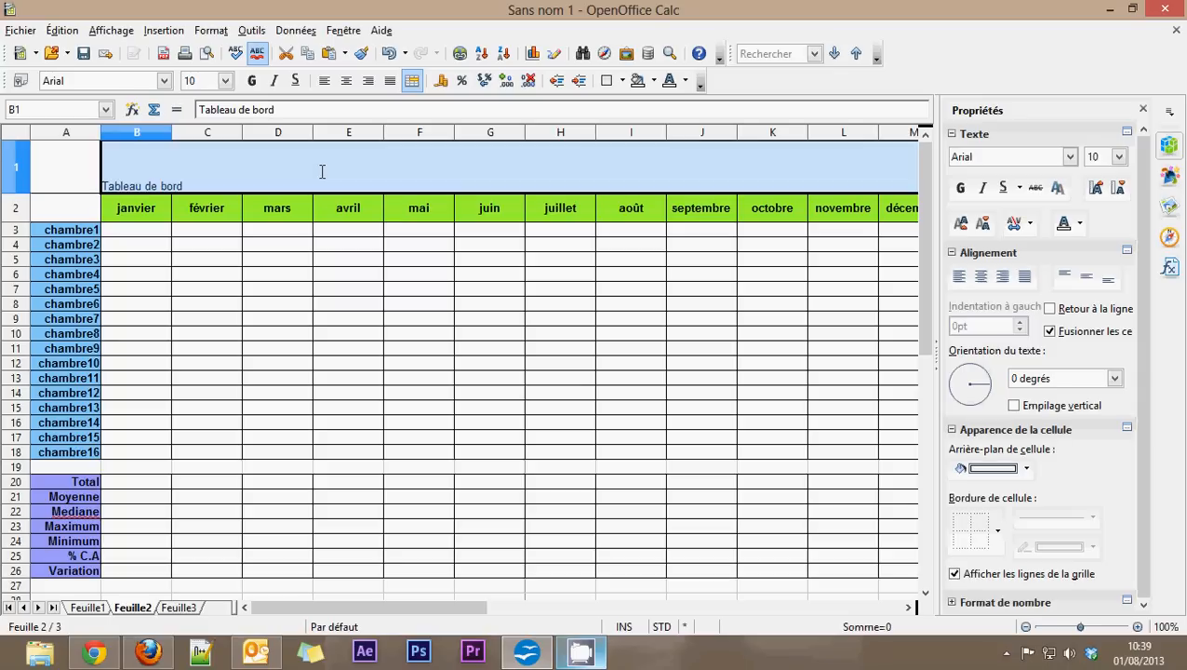
Center the title "Tableau de bord" horizontally and vertically in its merged cell
click(368, 82)
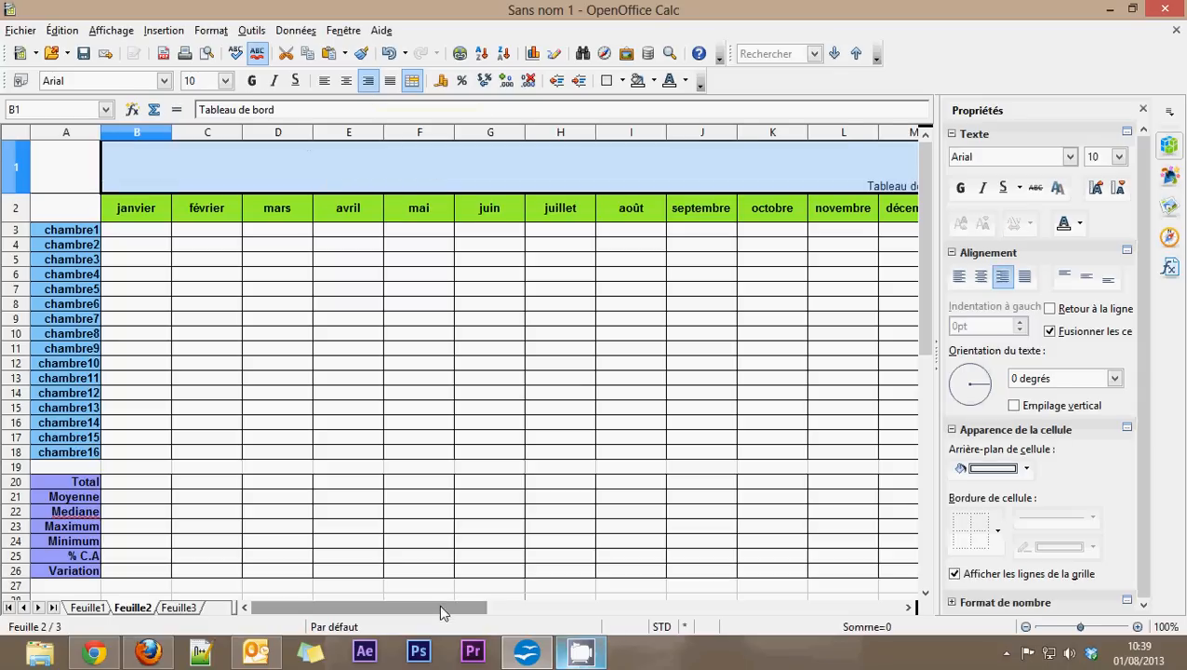
drag(439, 604, 460, 604)
click(346, 81)
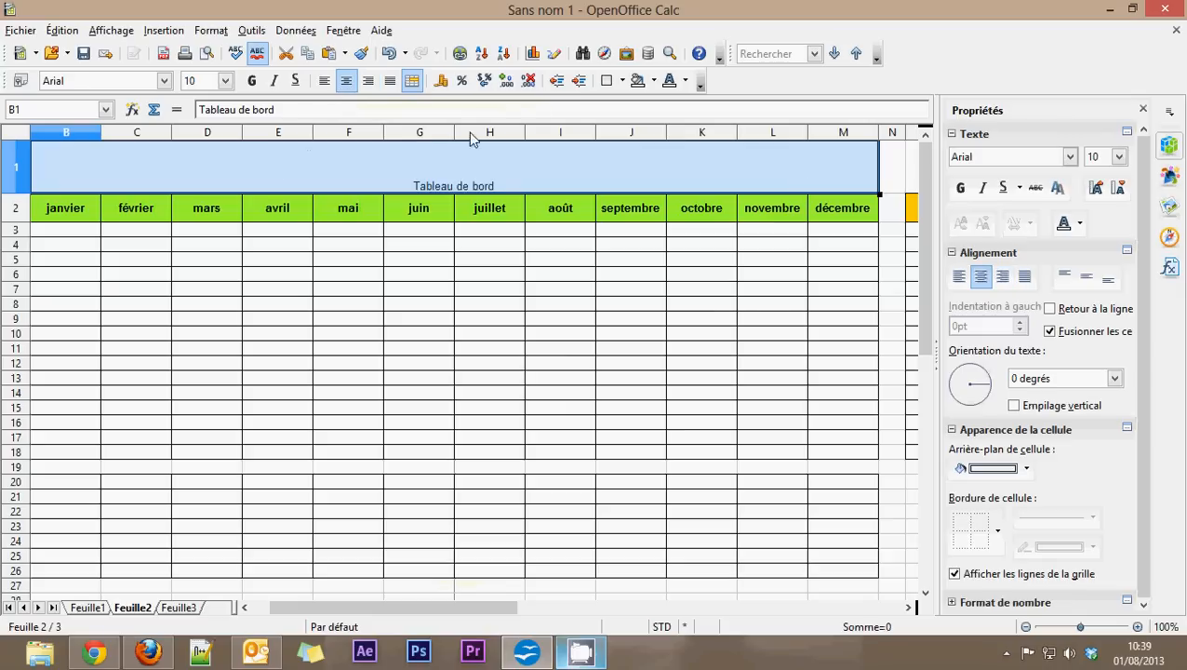
click(1087, 279)
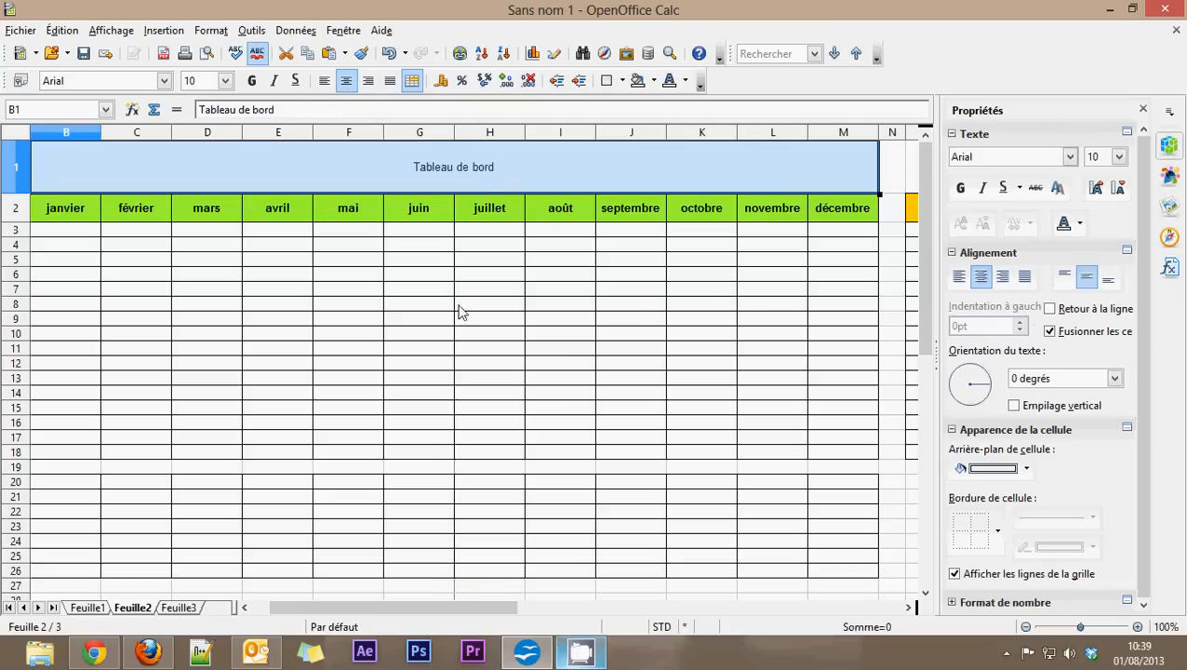
Format the title in Arial Black at size 20 with a bright blue font colour
click(225, 81)
click(187, 223)
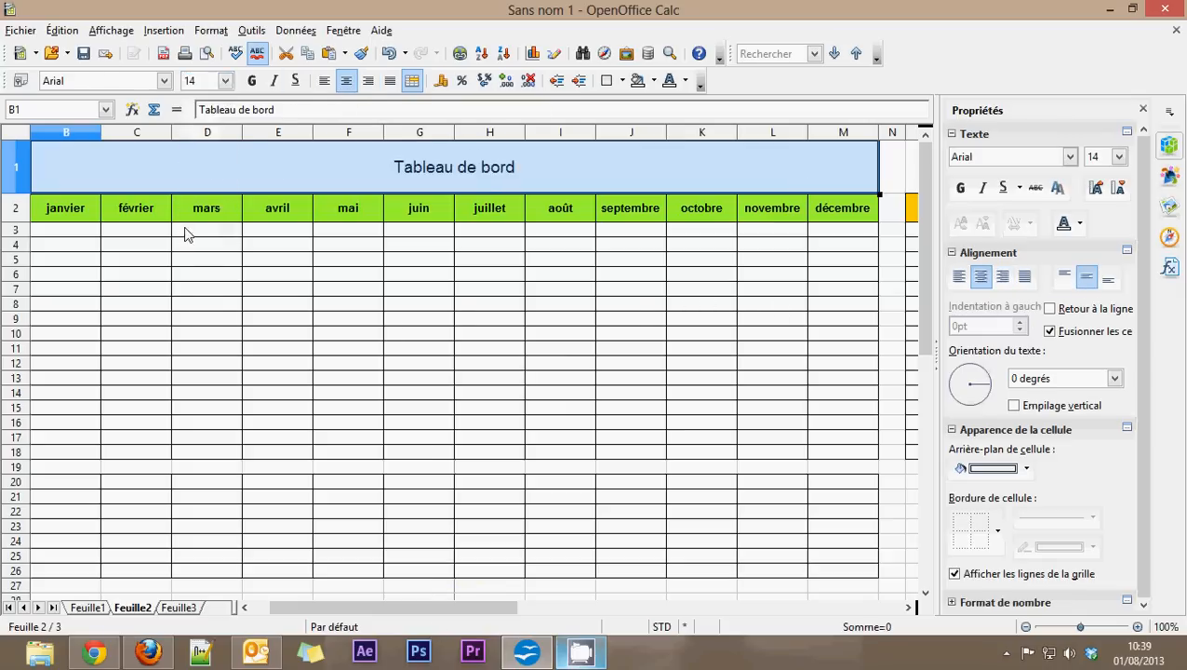
click(225, 81)
click(194, 232)
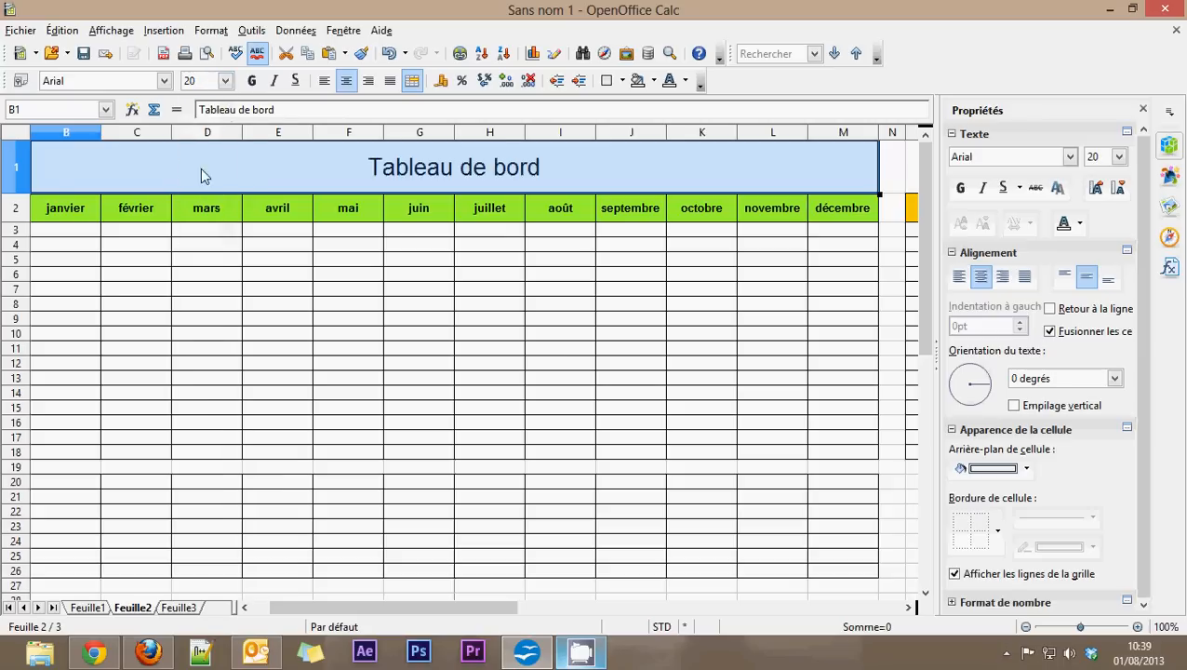
click(164, 81)
click(103, 121)
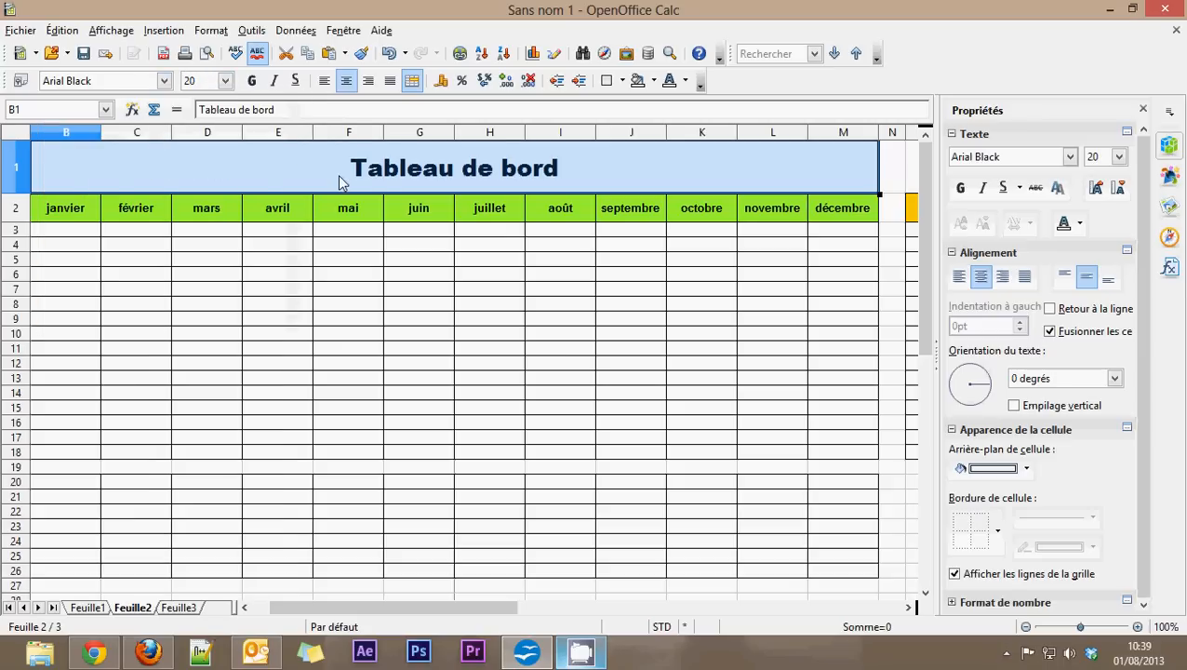
click(686, 80)
click(779, 174)
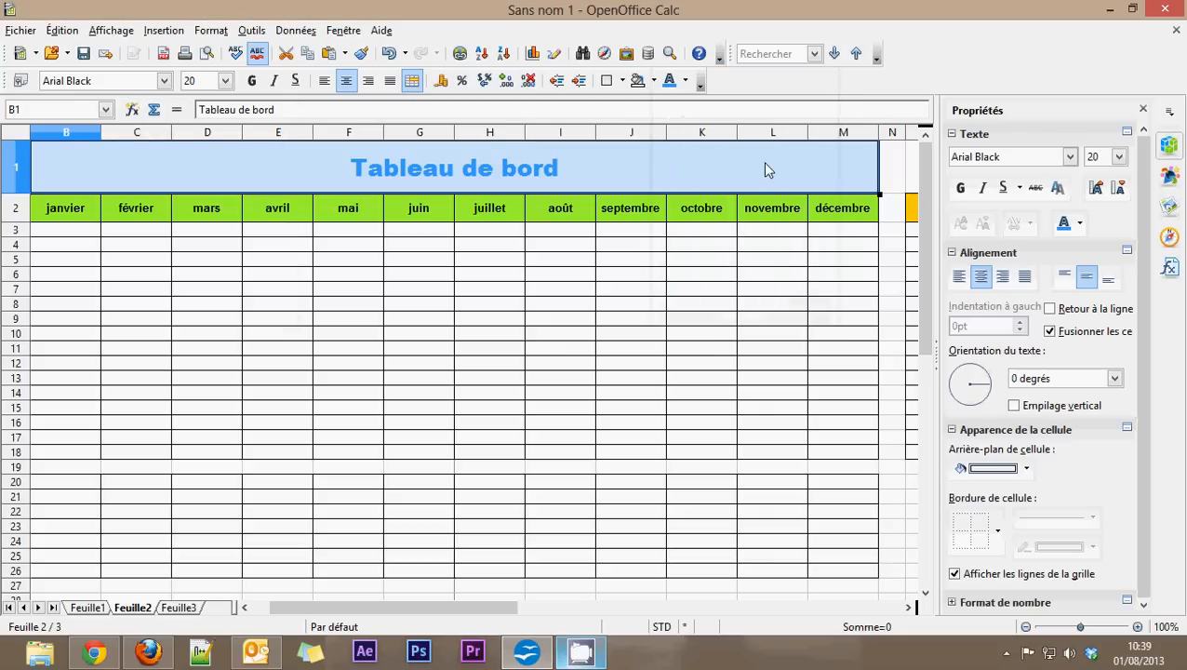
click(584, 210)
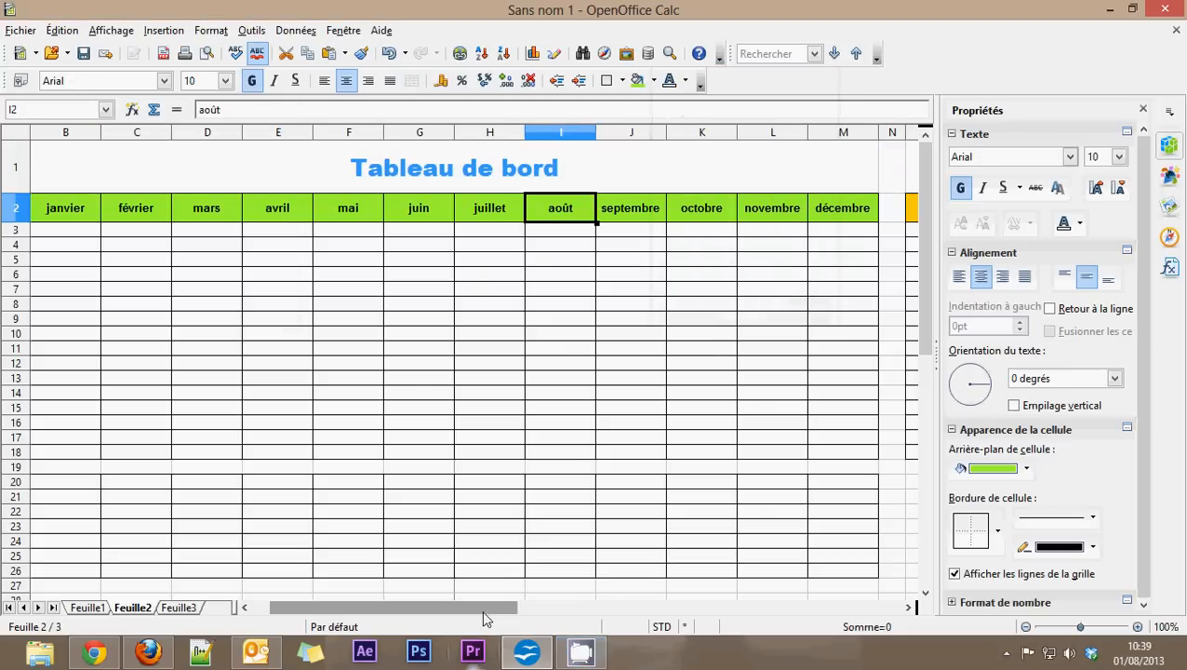
drag(480, 609, 424, 610)
scroll(437, 372, down, 2)
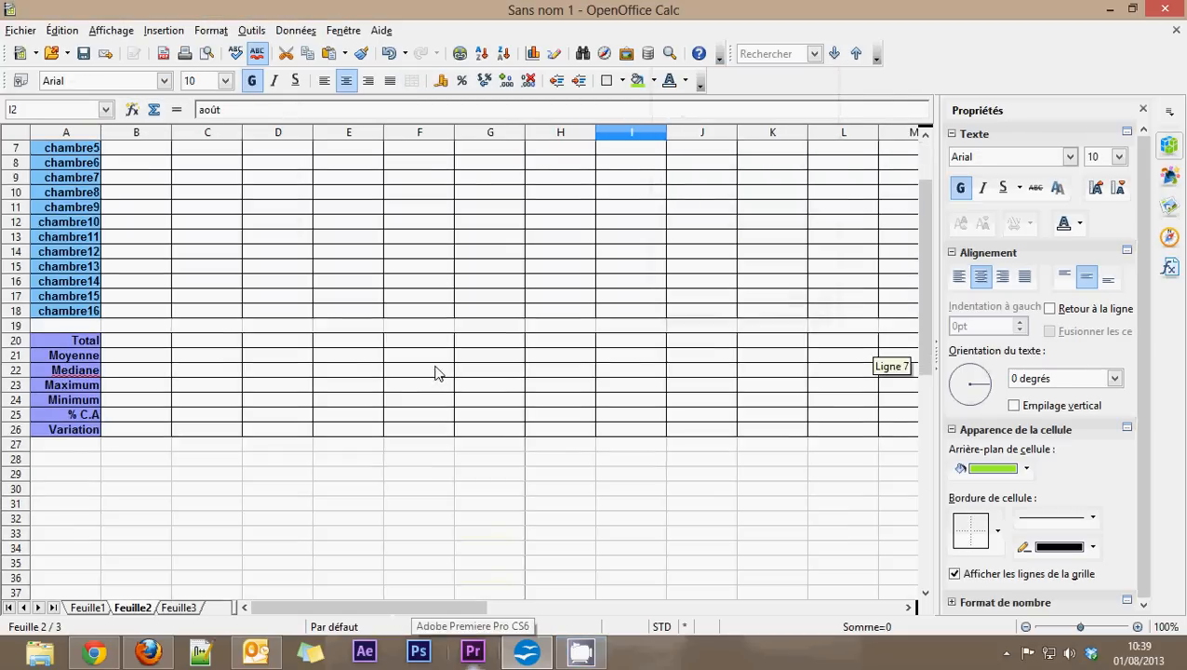
scroll(437, 372, up, 2)
drag(438, 607, 344, 628)
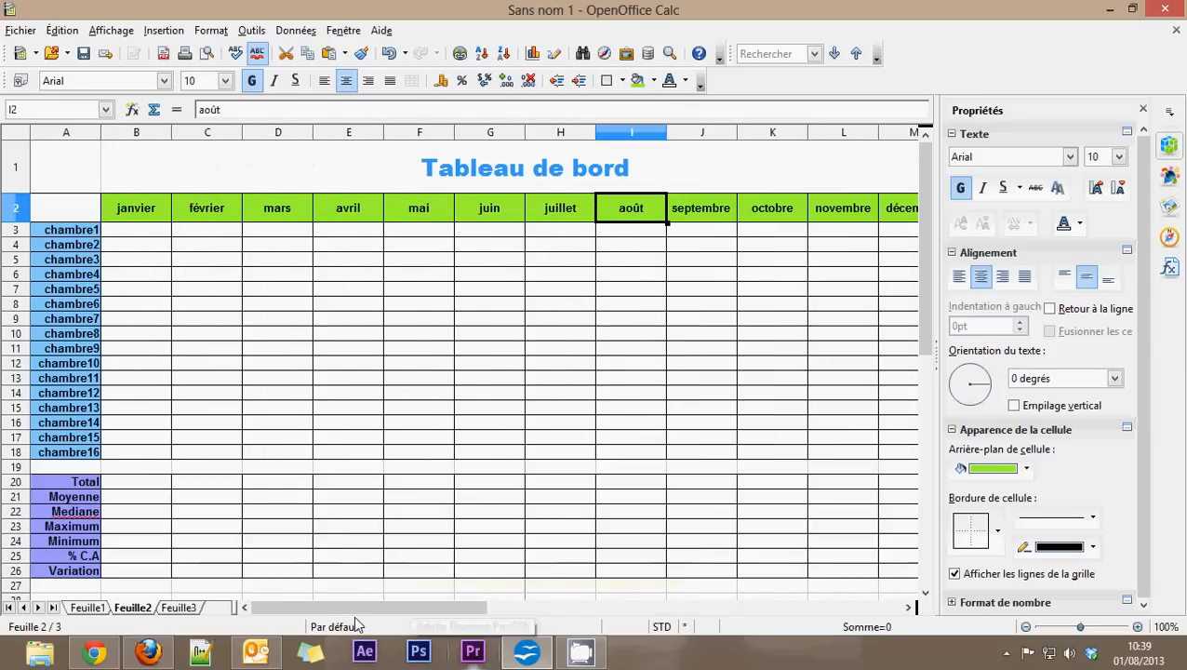